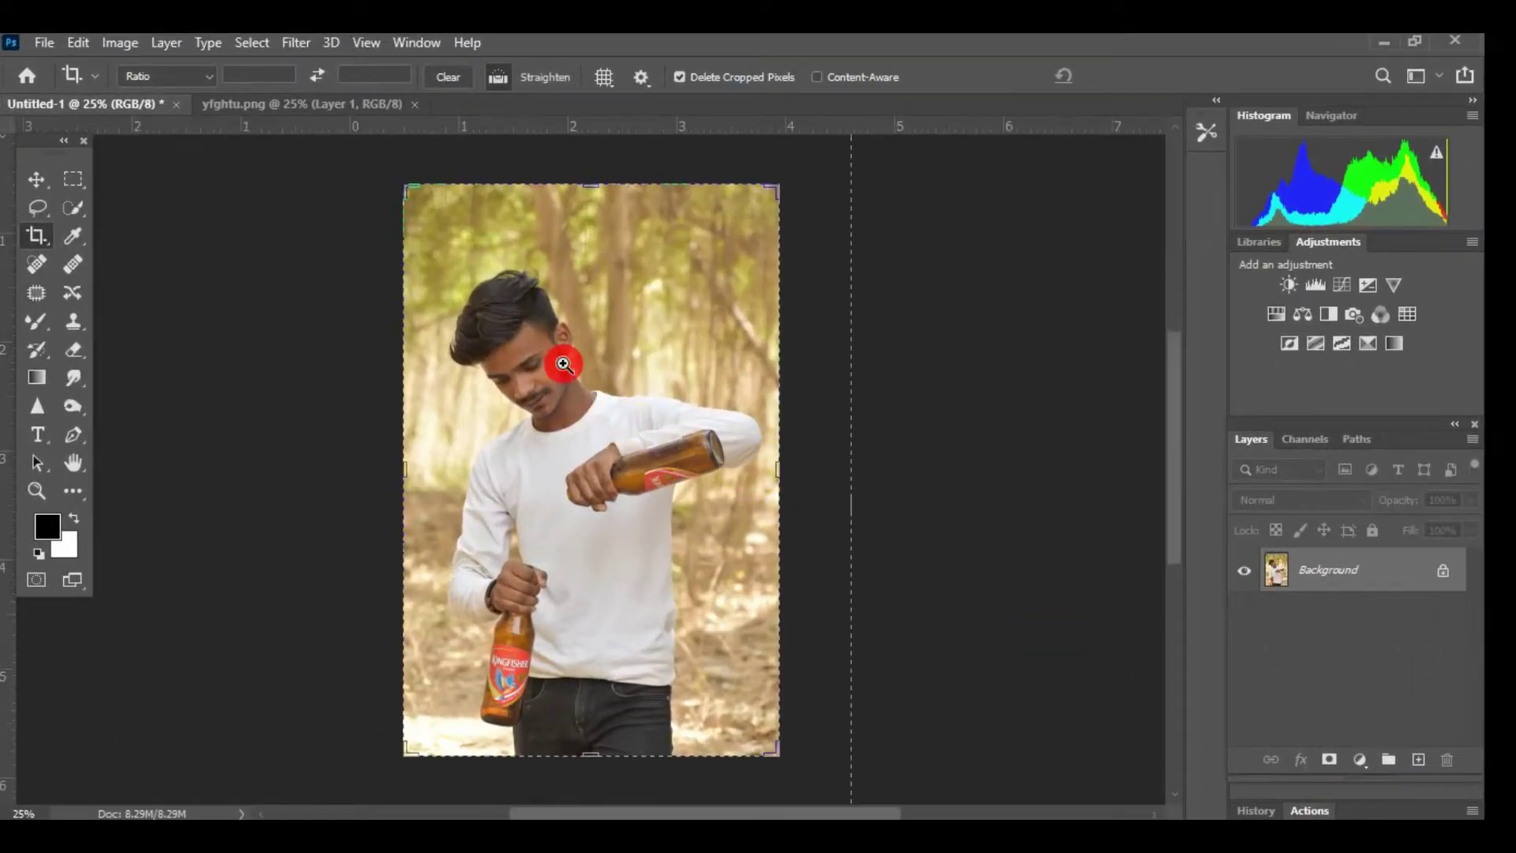
Zoom in on the man's face and back out, then launch the Camera Raw Filter.
click(563, 363)
click(545, 387)
click(534, 352)
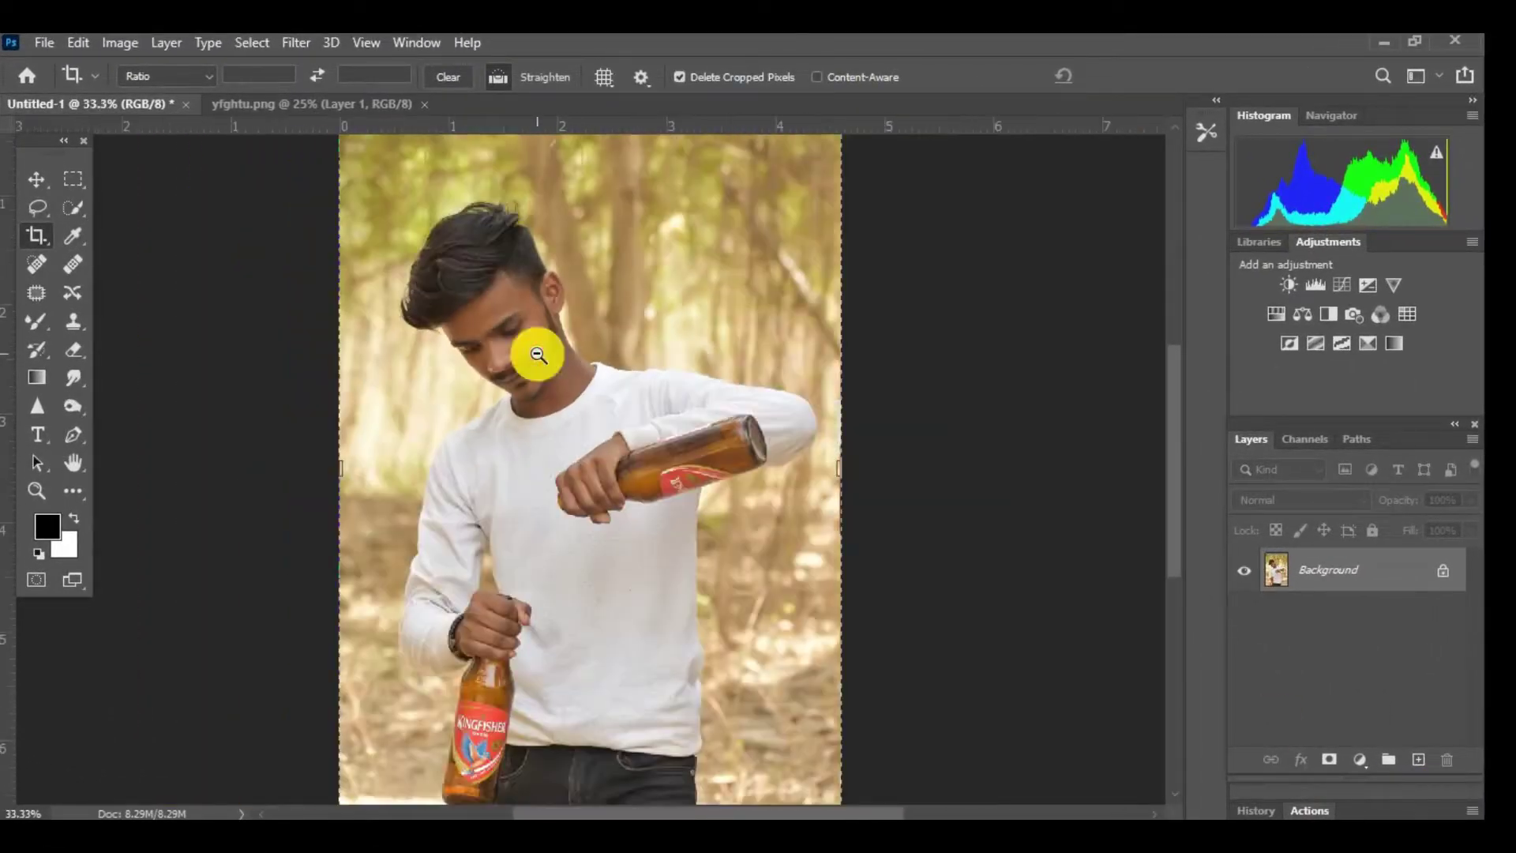
alt+click(537, 355)
click(296, 42)
click(319, 172)
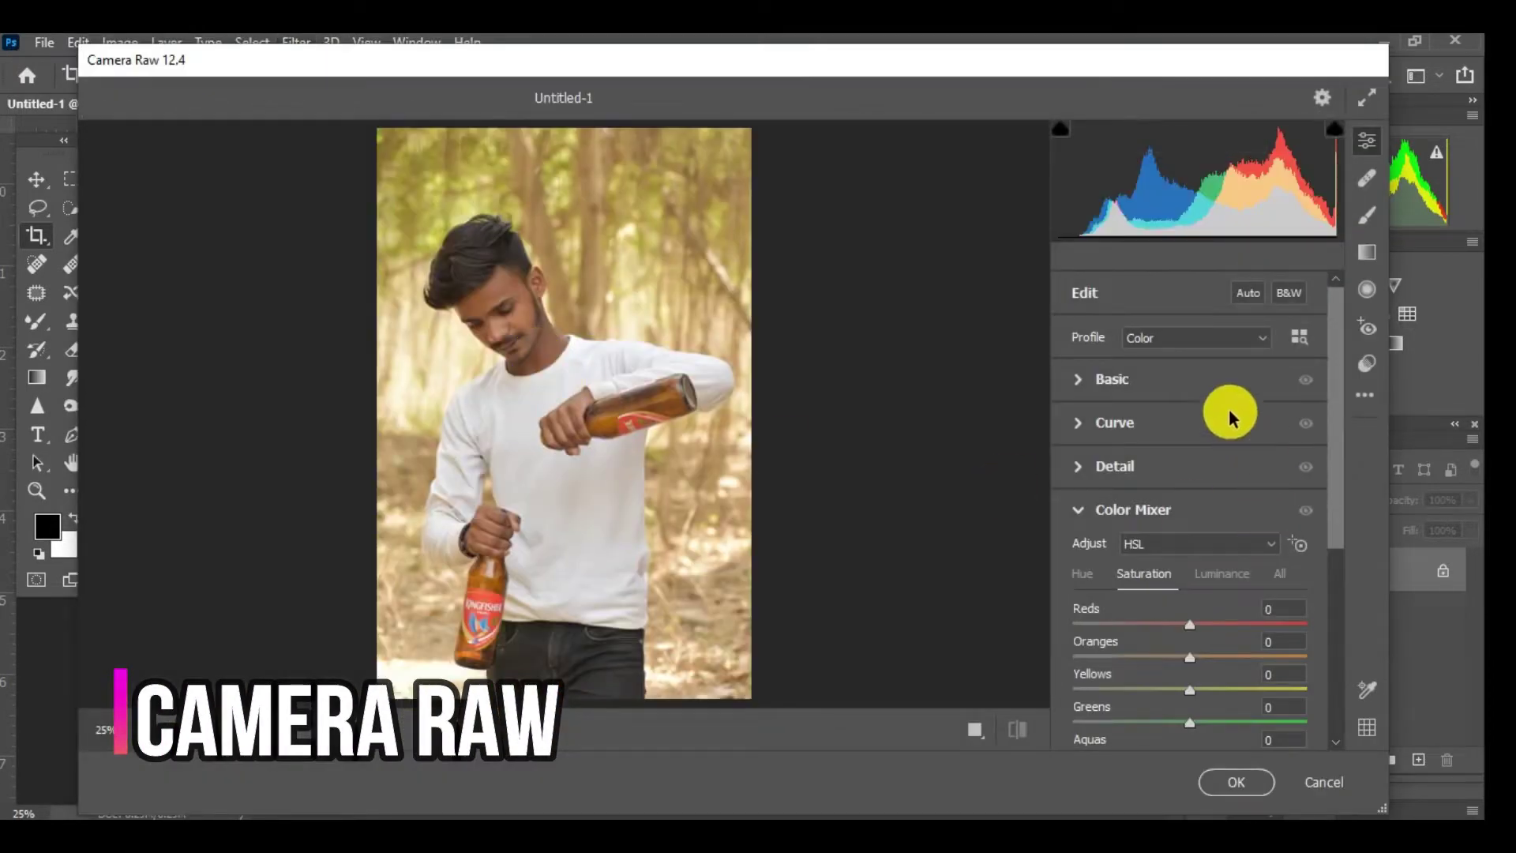
In the Basic panel, set highlights -100, blacks -44 and lift shadows to +37.
click(1192, 377)
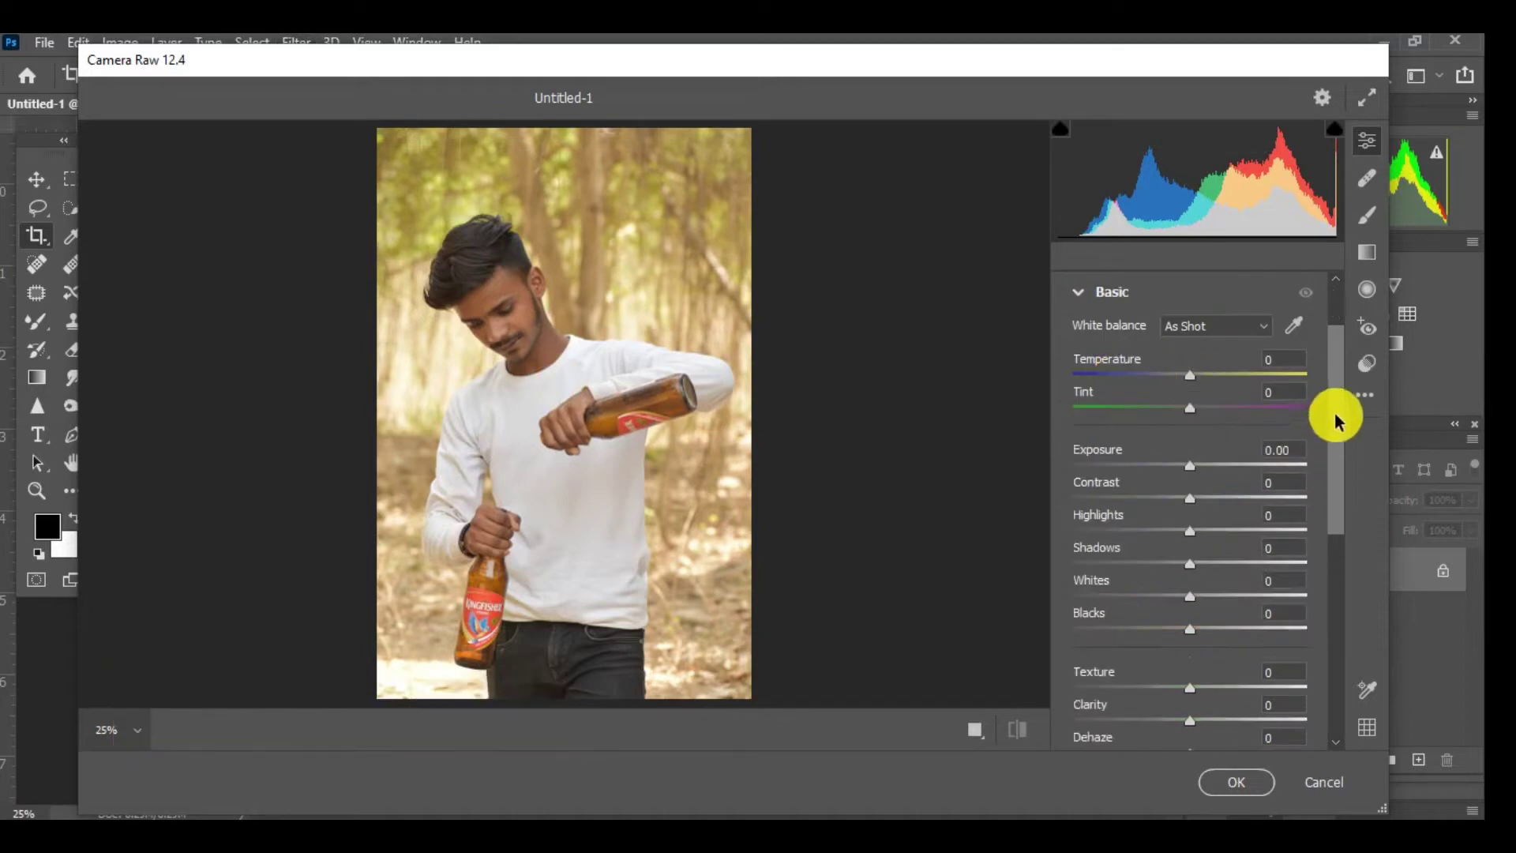
drag(1335, 418, 1337, 444)
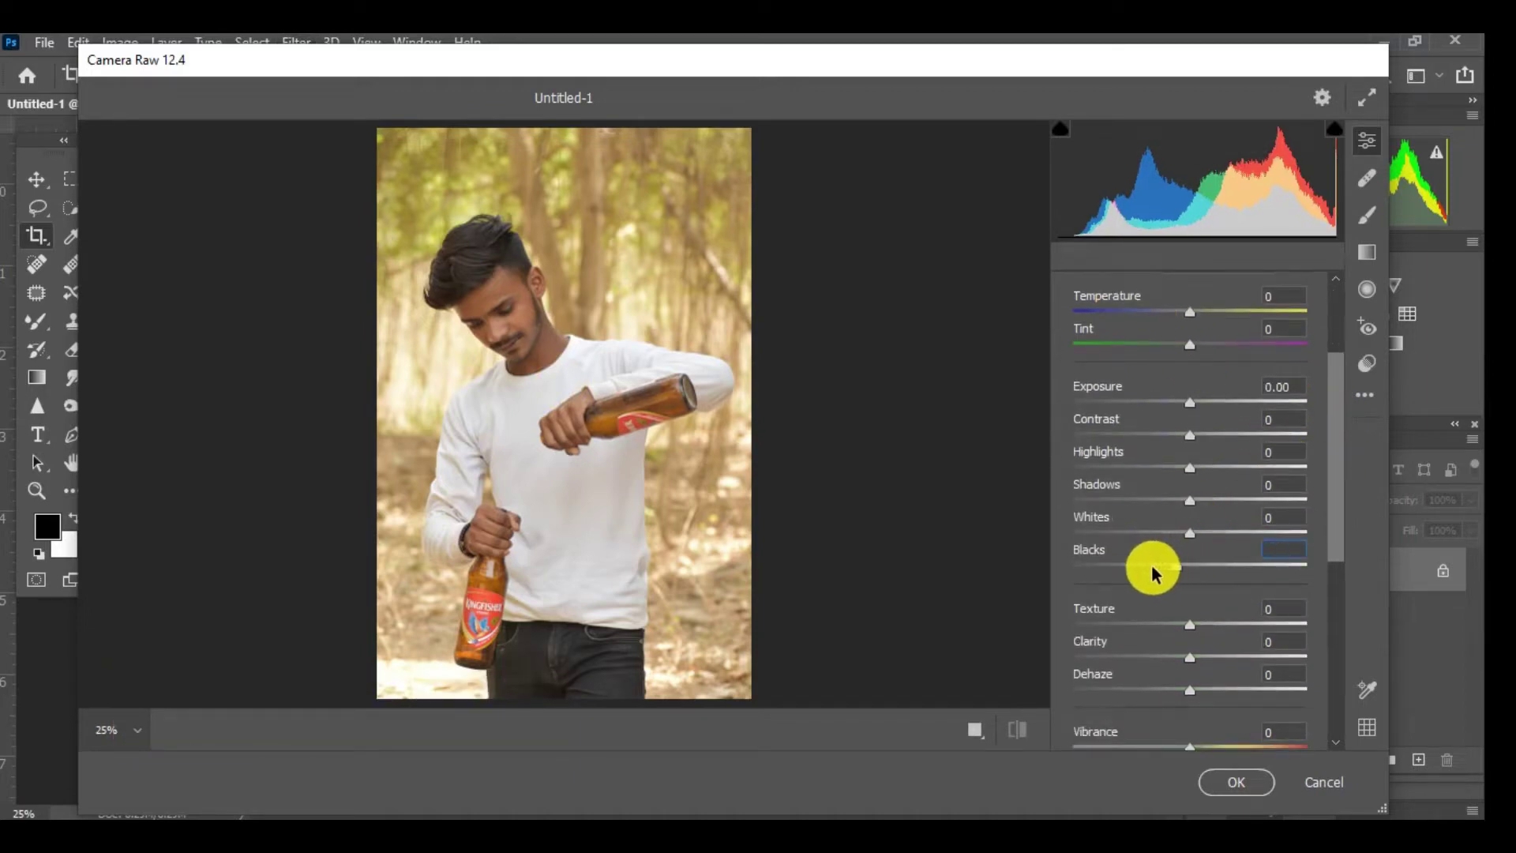
drag(1152, 574, 1138, 567)
drag(1216, 507, 1039, 464)
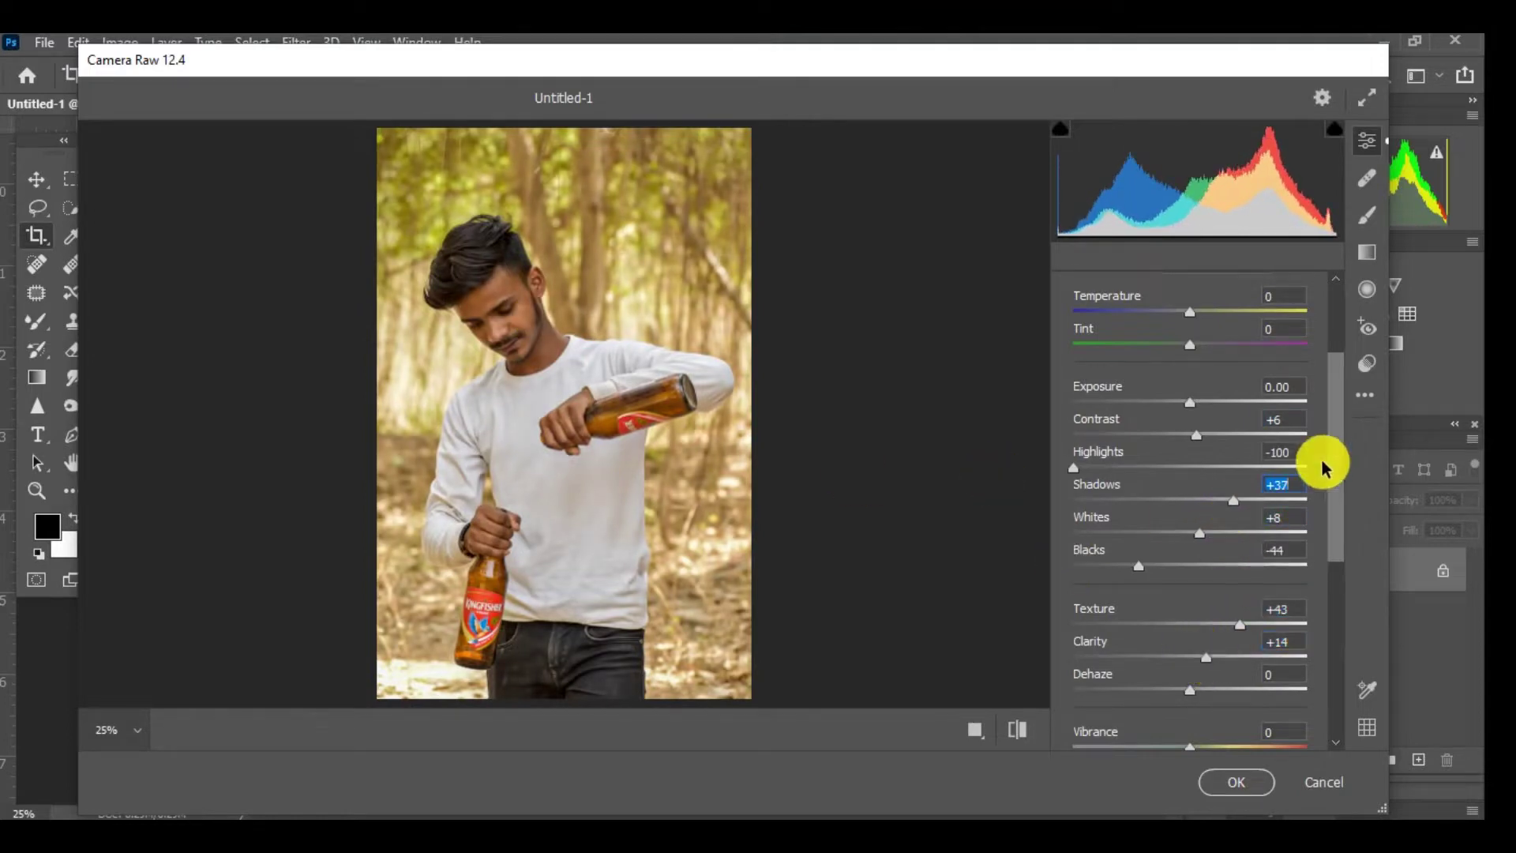
Raise the Orange luminance in the Color Mixer and apply the Camera Raw grade.
scroll(1334, 506, down, 2)
scroll(1319, 567, down, 4)
click(1157, 629)
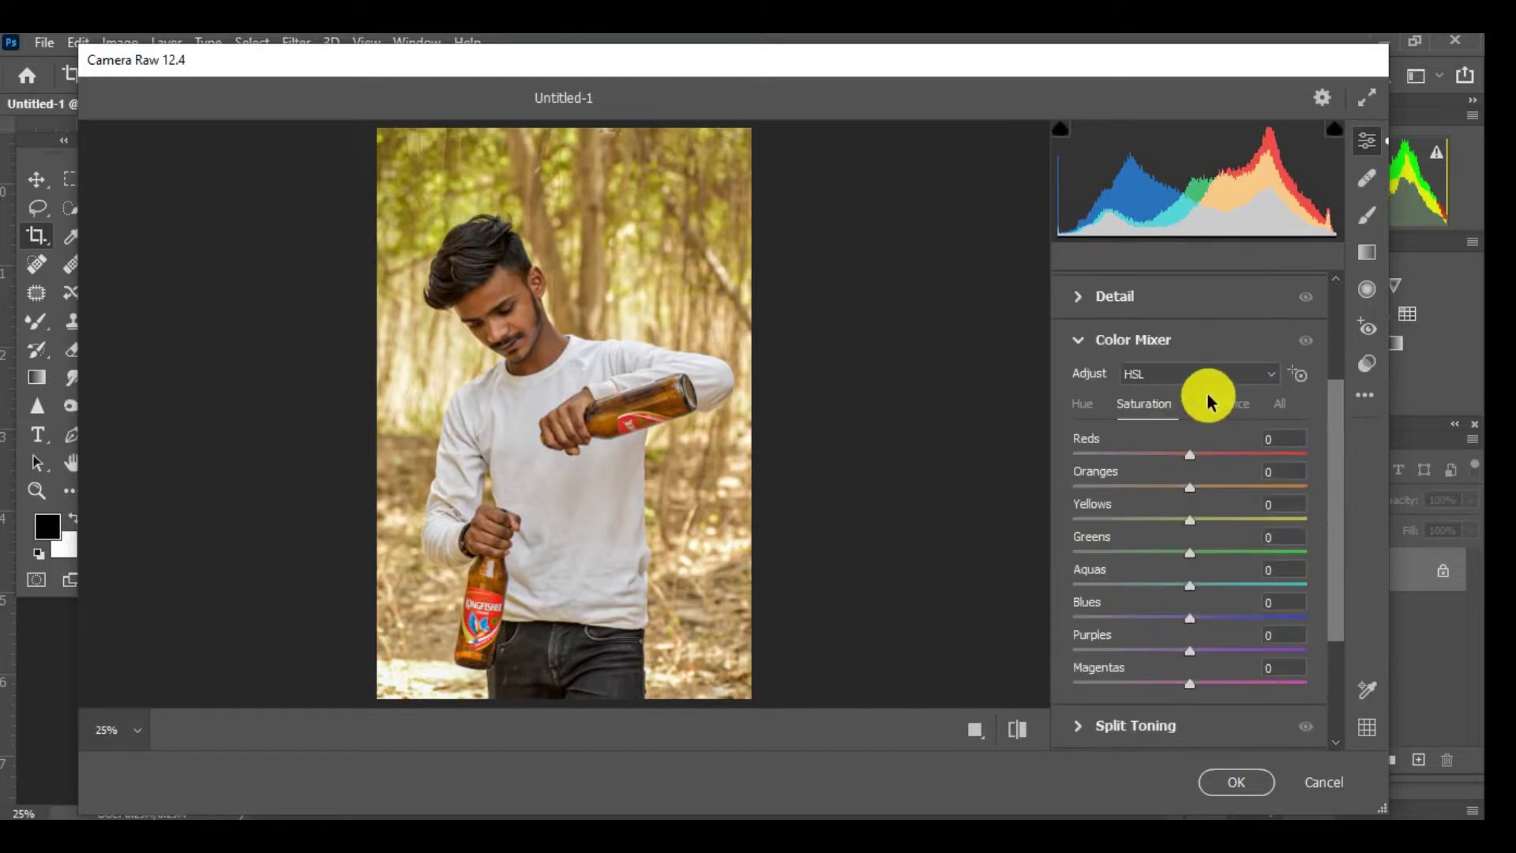
click(1137, 402)
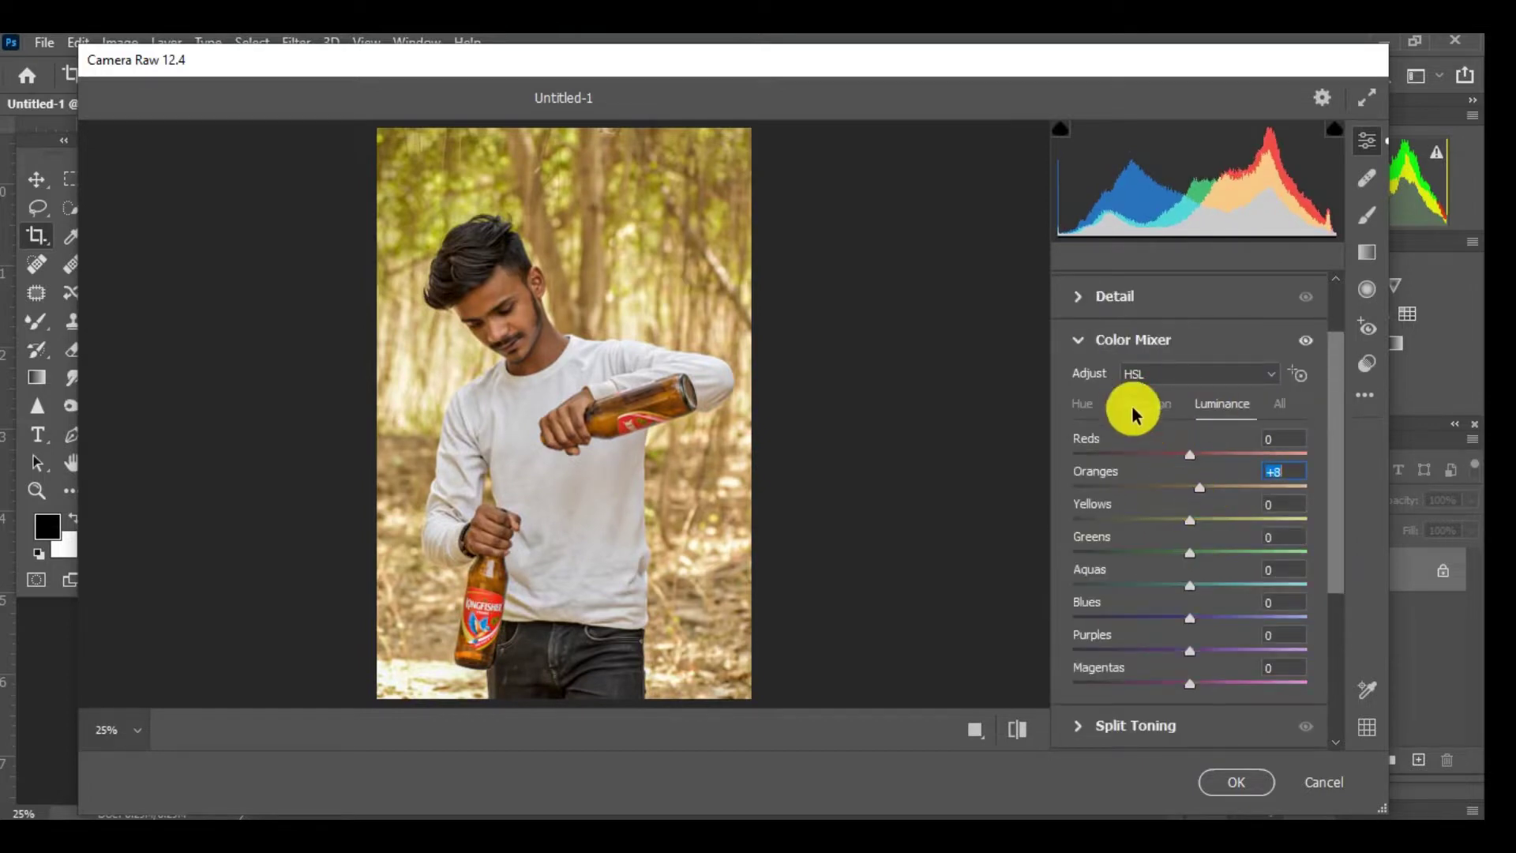
click(1234, 780)
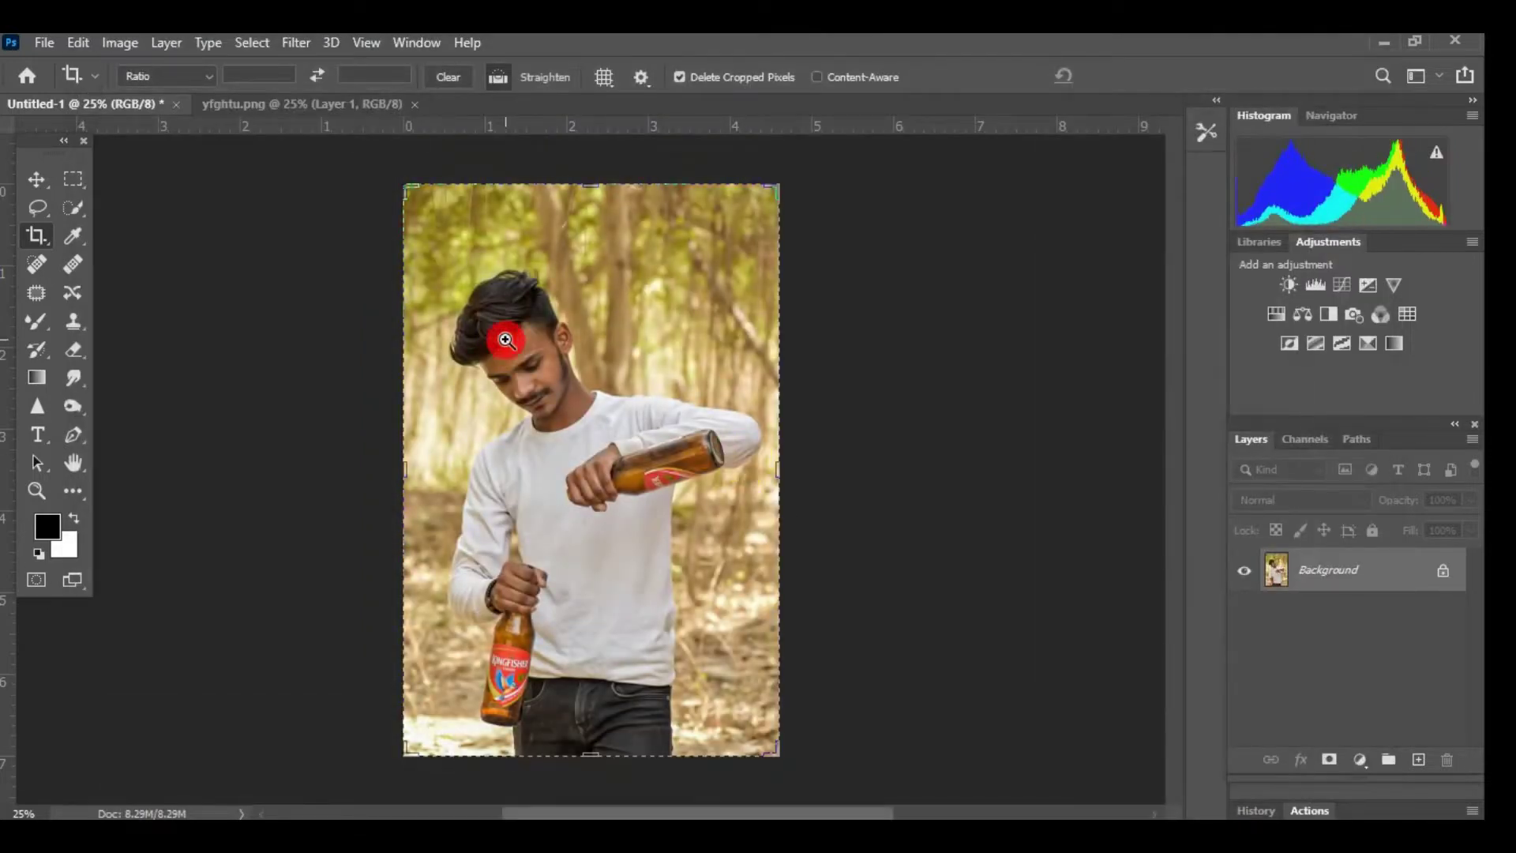
Pan and zoom to 200% on the lower bottle and jeans edge, then bring up the Pen tool set.
click(505, 340)
drag(569, 373, 629, 514)
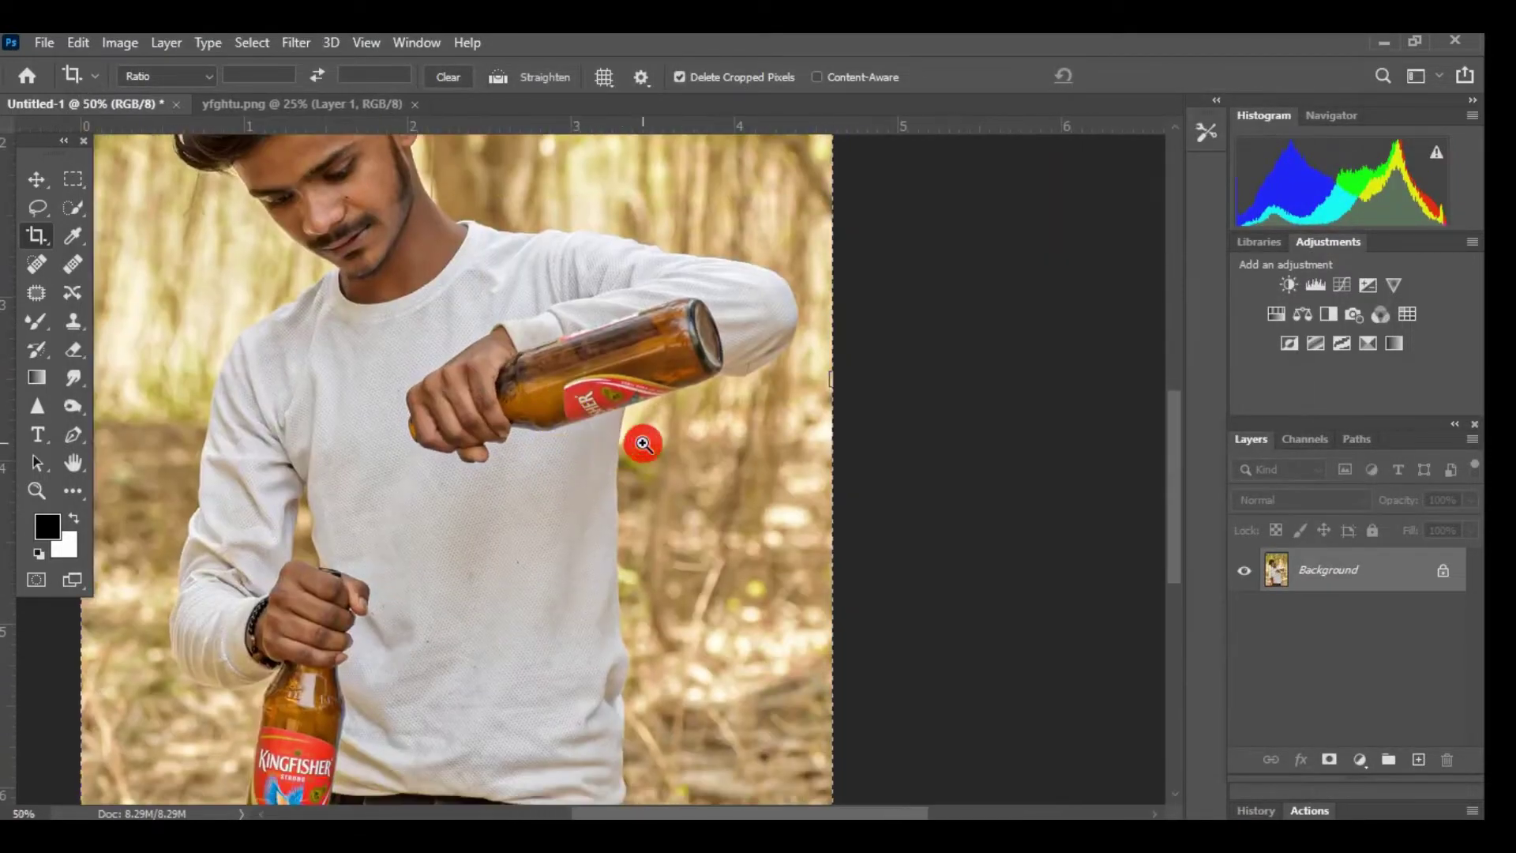
drag(692, 474, 626, 610)
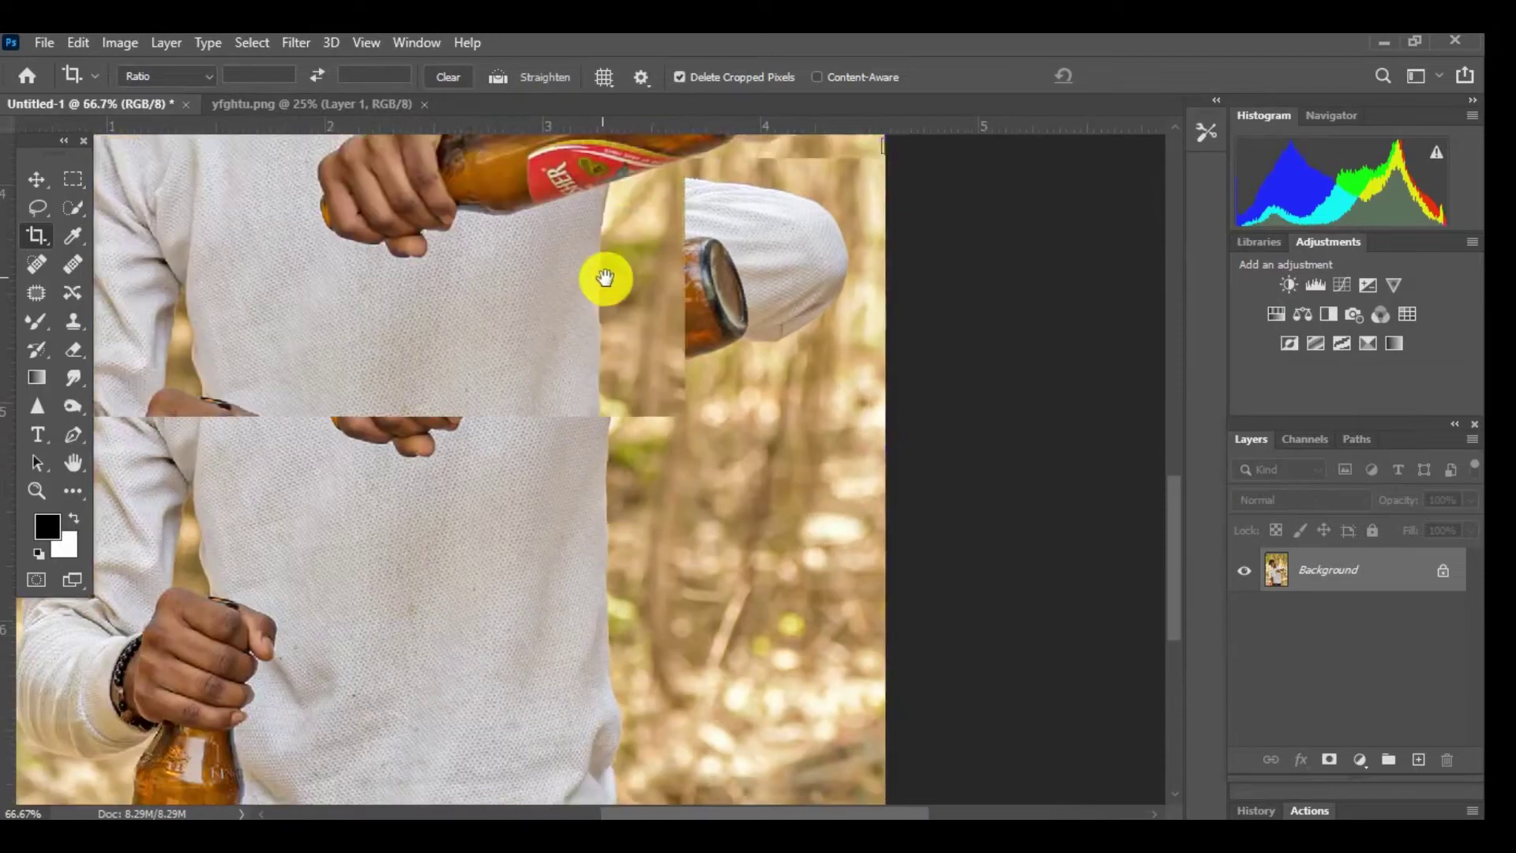
click(262, 523)
click(671, 501)
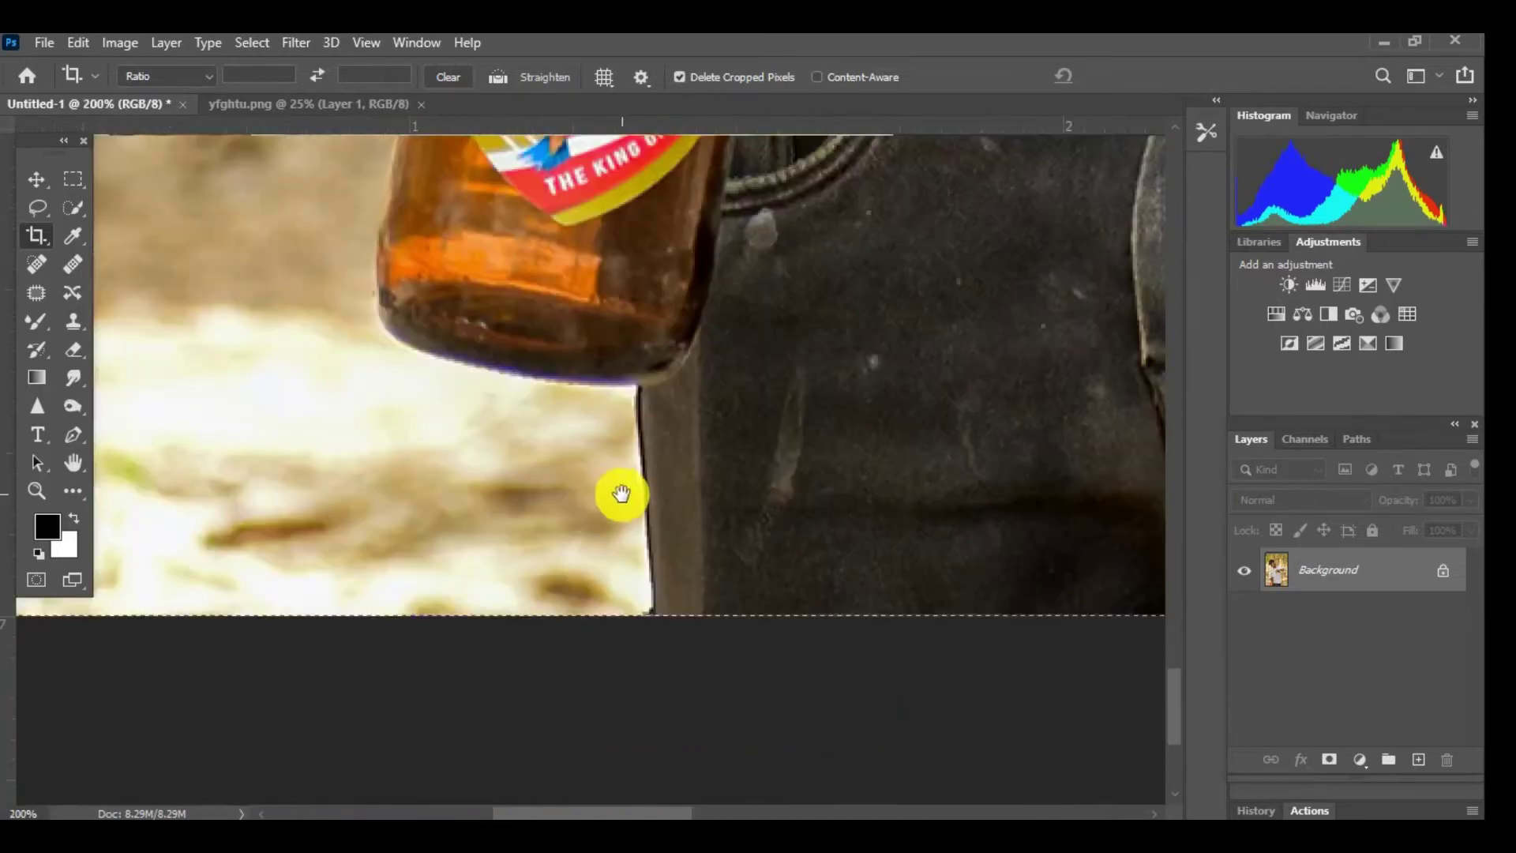
click(65, 445)
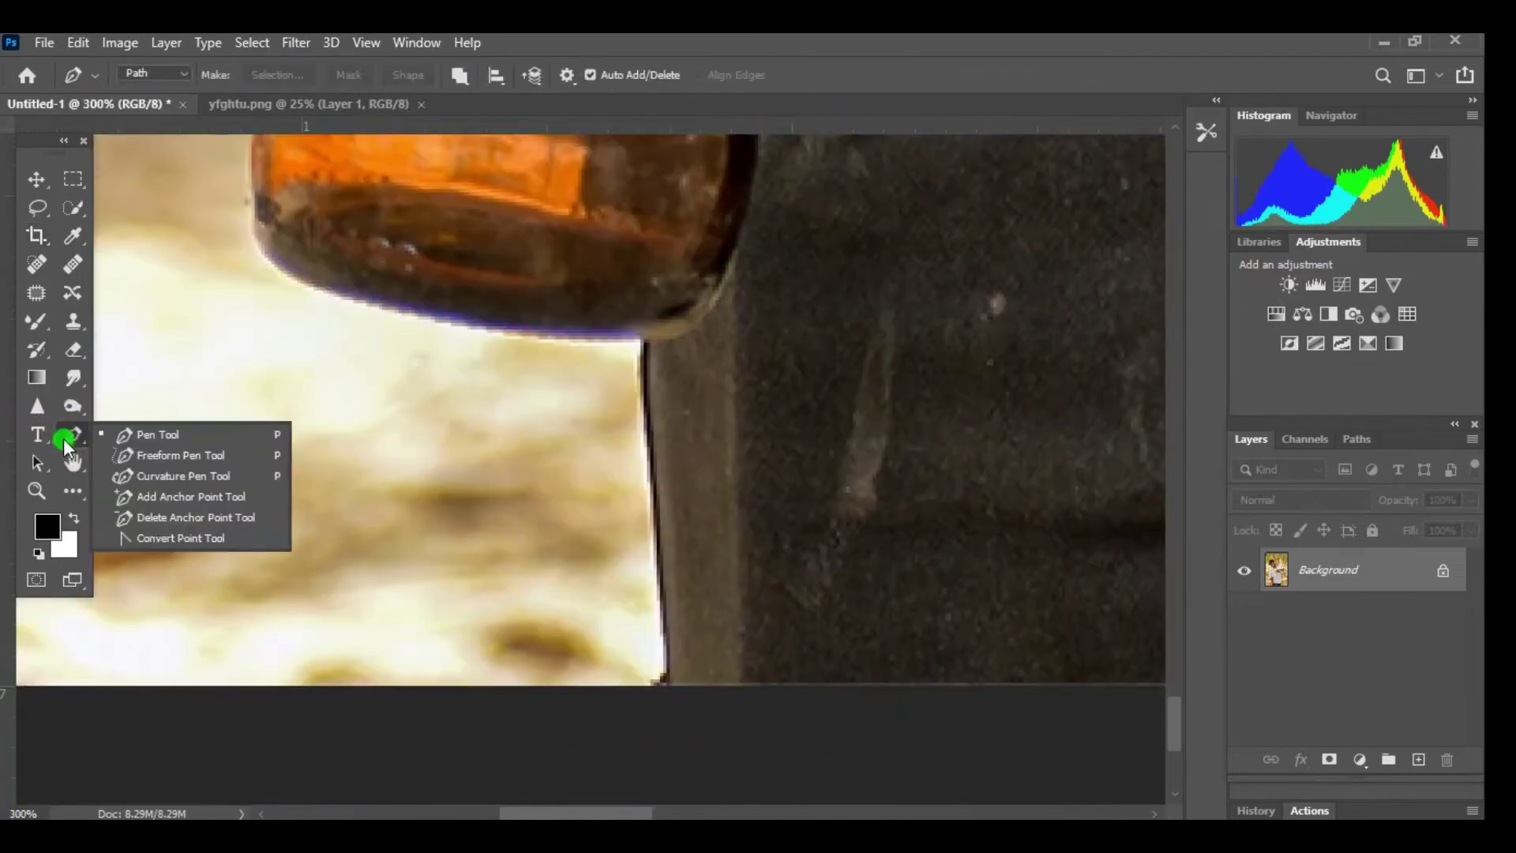
With the Pen Tool, anchor a path along the jeans edge and around the bottle's base.
click(202, 438)
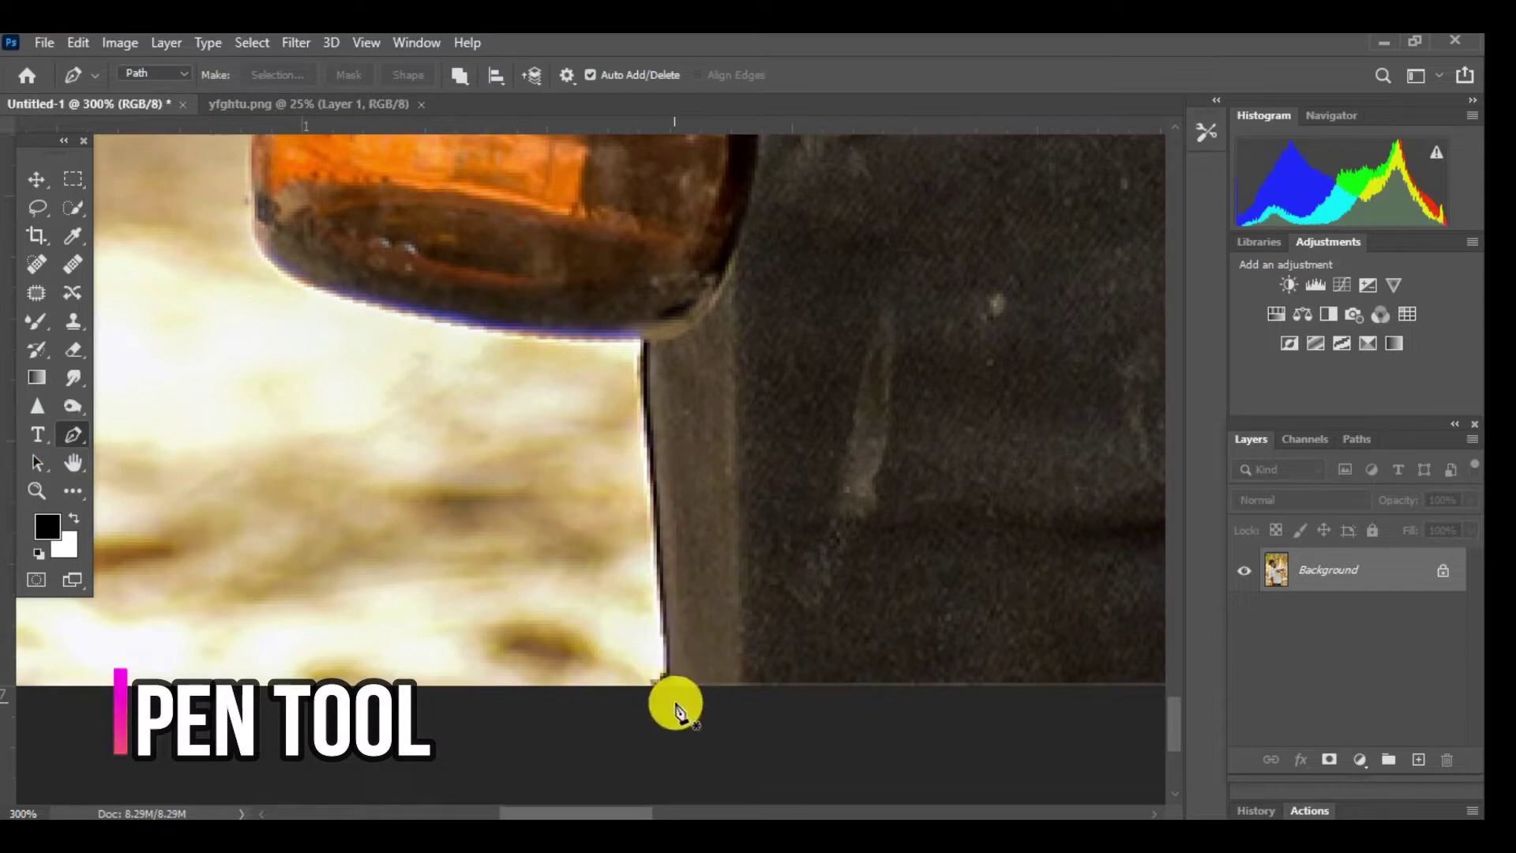
click(670, 634)
click(648, 382)
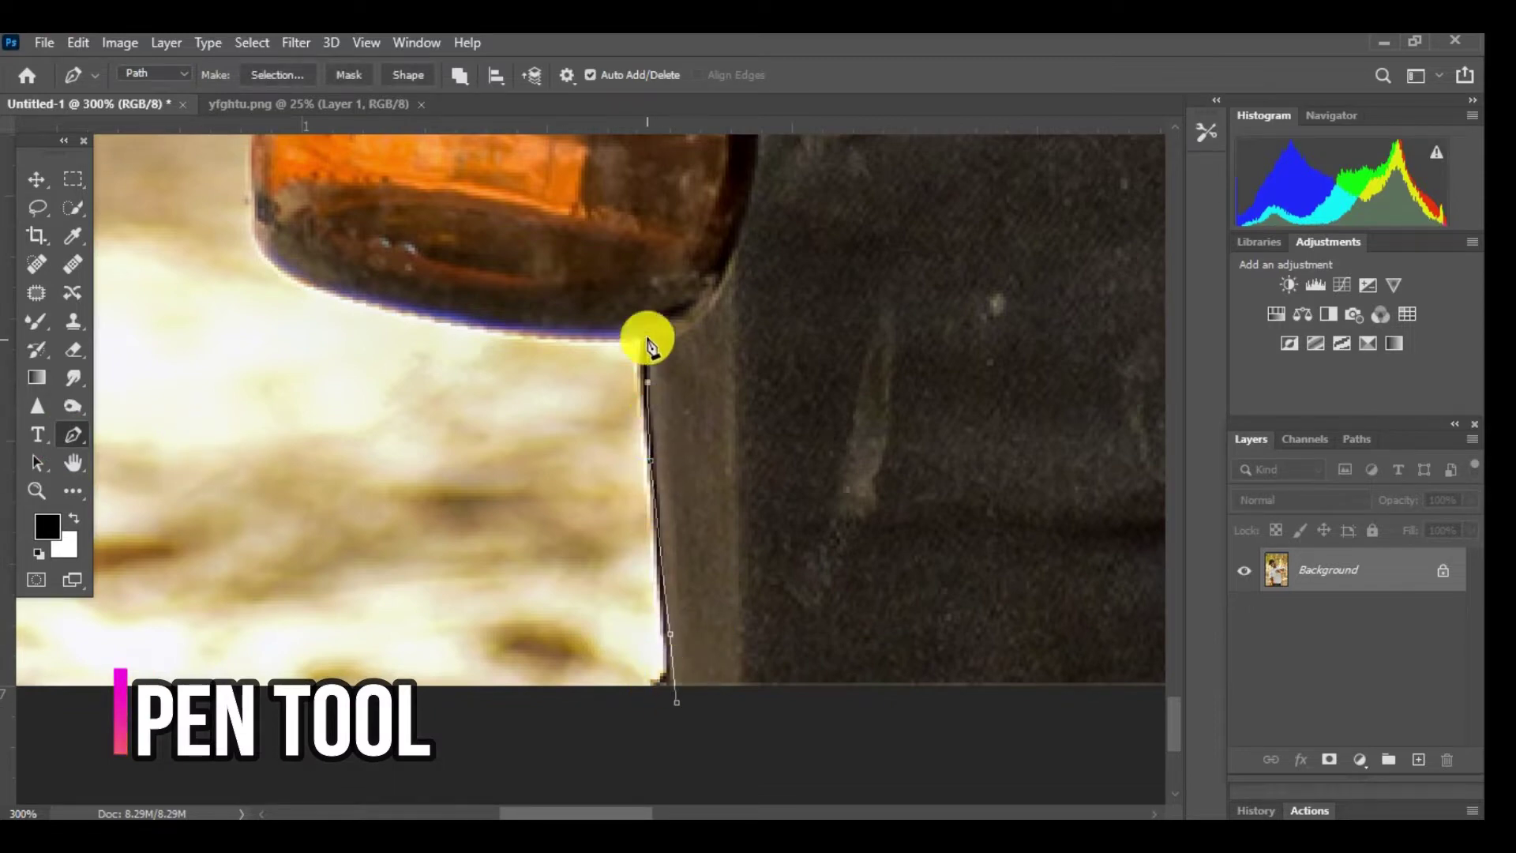
click(475, 330)
click(371, 307)
click(497, 427)
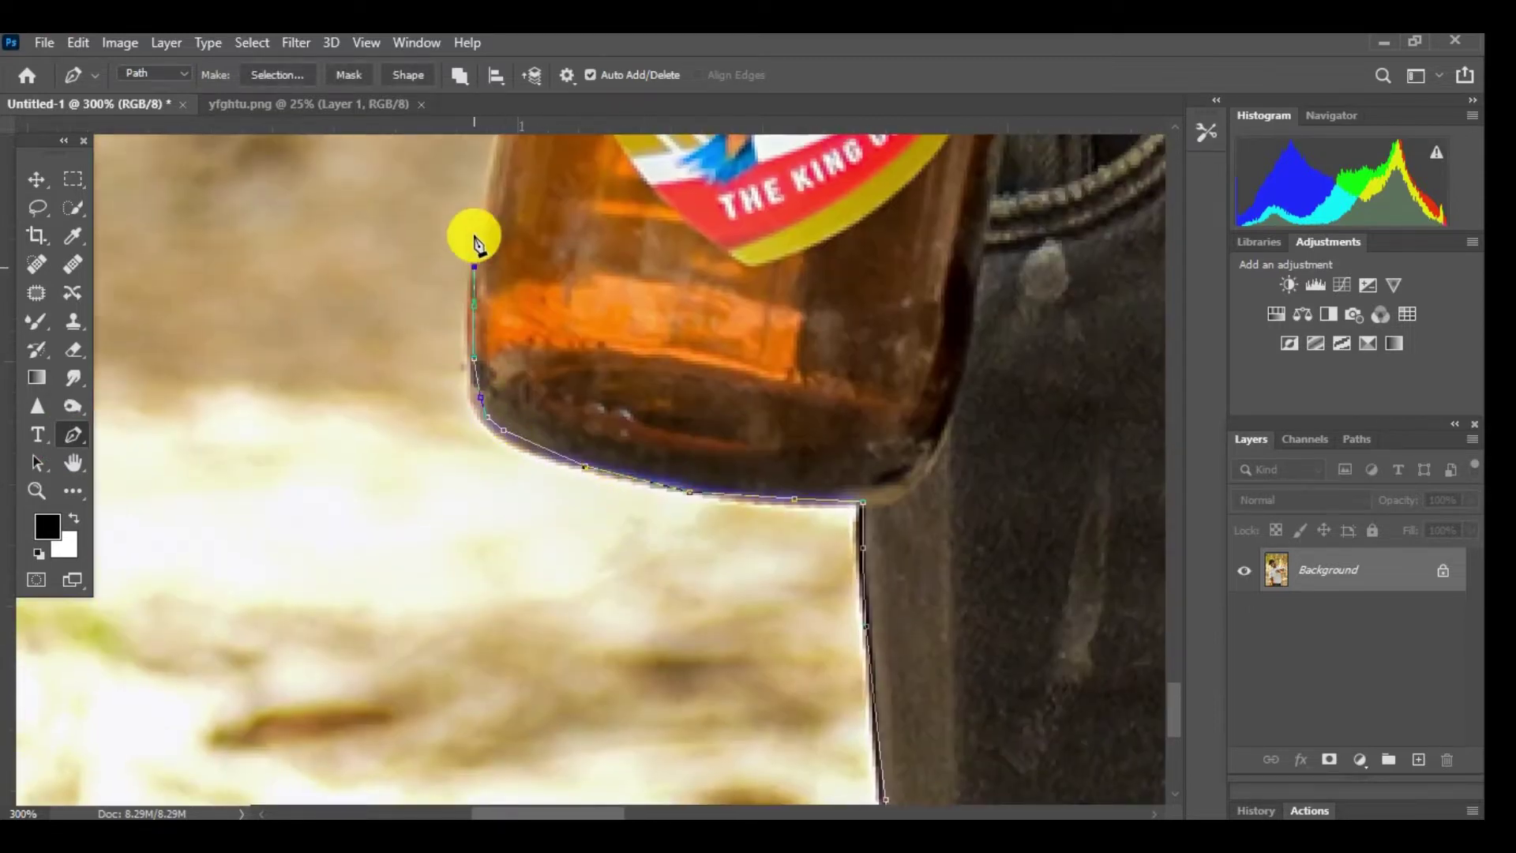
scroll(513, 395, up, 5)
scroll(558, 558, up, 5)
scroll(592, 671, up, 5)
Continue the path up the bottle's side and neck and along the sleeve.
click(632, 588)
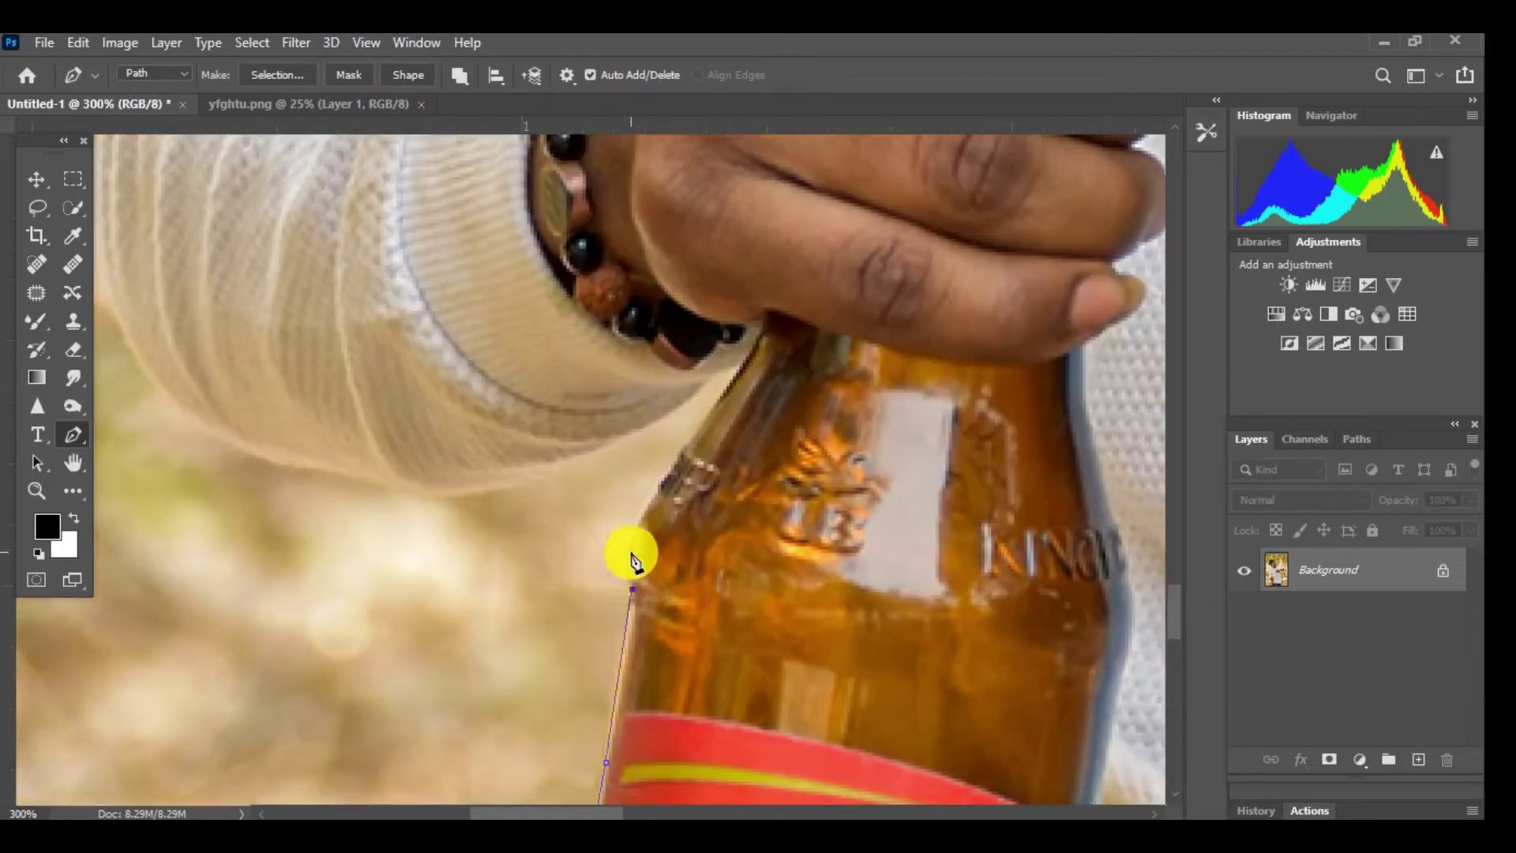
click(743, 361)
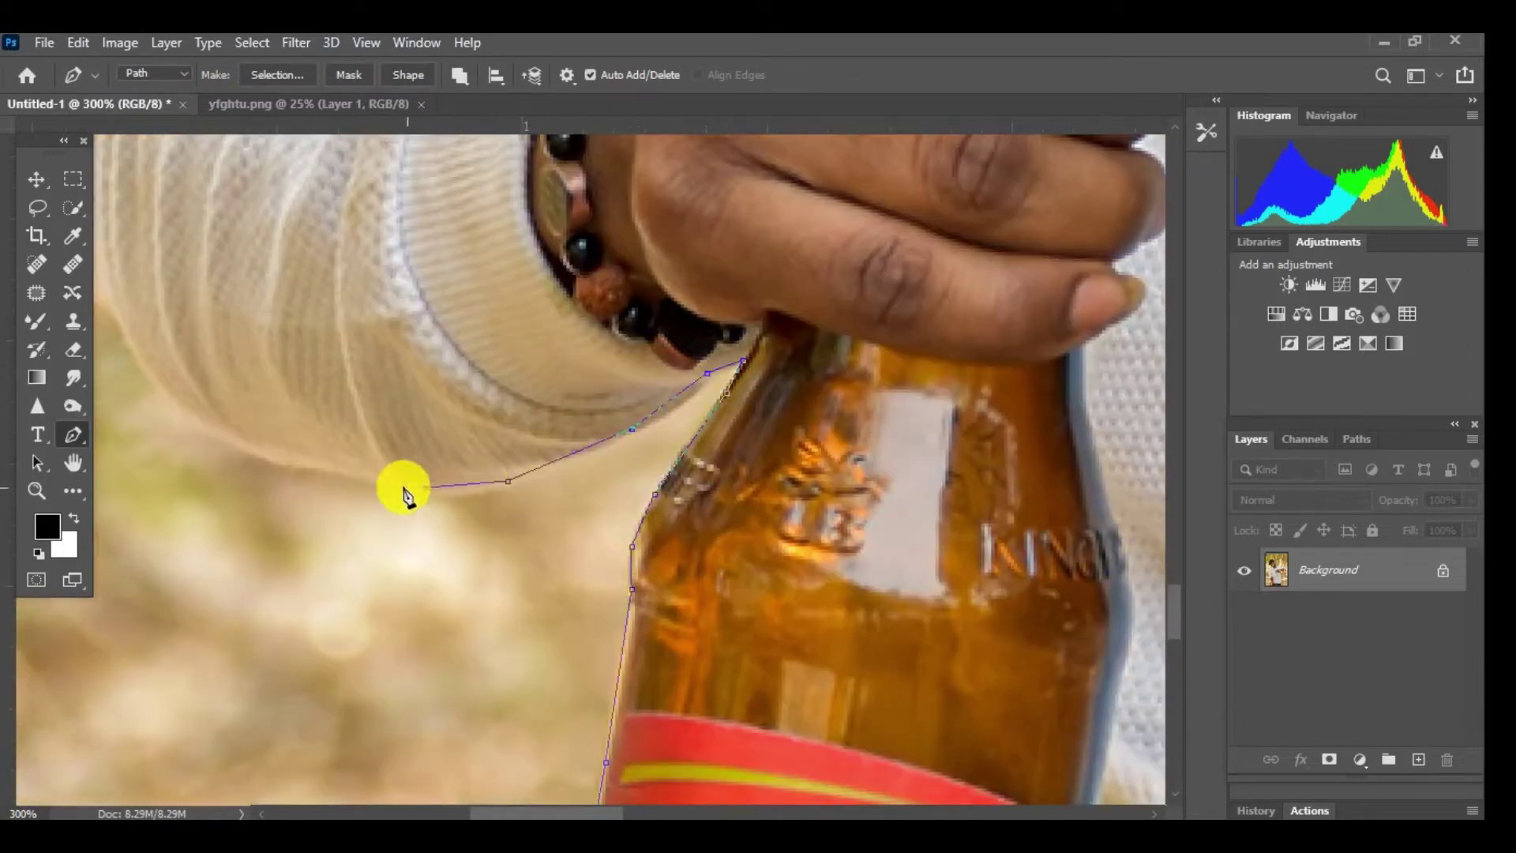
scroll(269, 454, up, 3)
scroll(269, 453, left, 5)
click(640, 535)
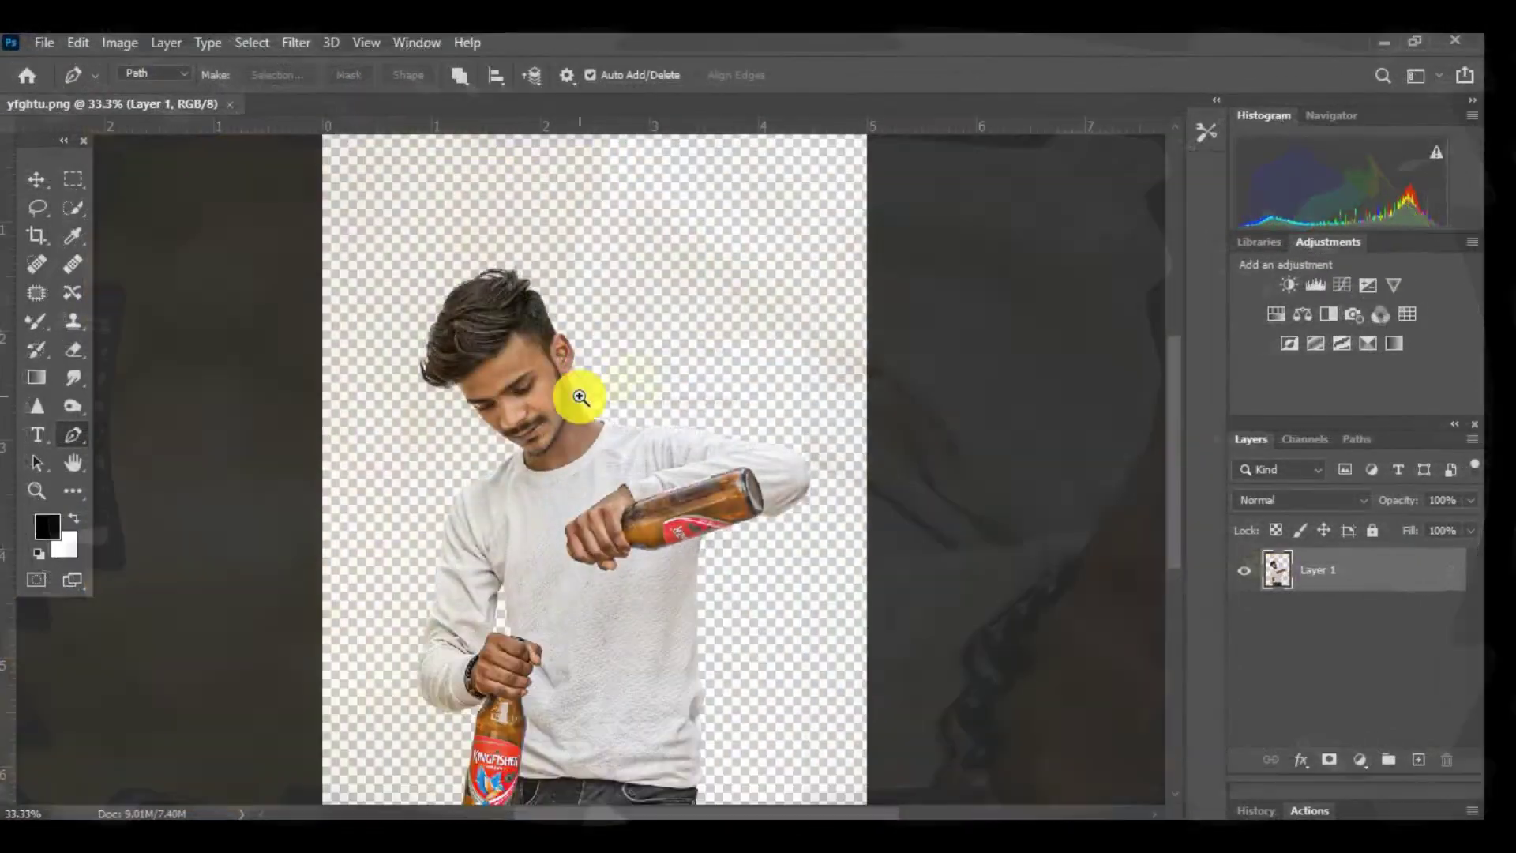
Free-transform the cut-out man so his jeans meet the bottom edge of yfghtu.png.
scroll(581, 396, down, 1)
scroll(548, 389, up, 2)
scroll(585, 321, up, 1)
scroll(588, 316, down, 1)
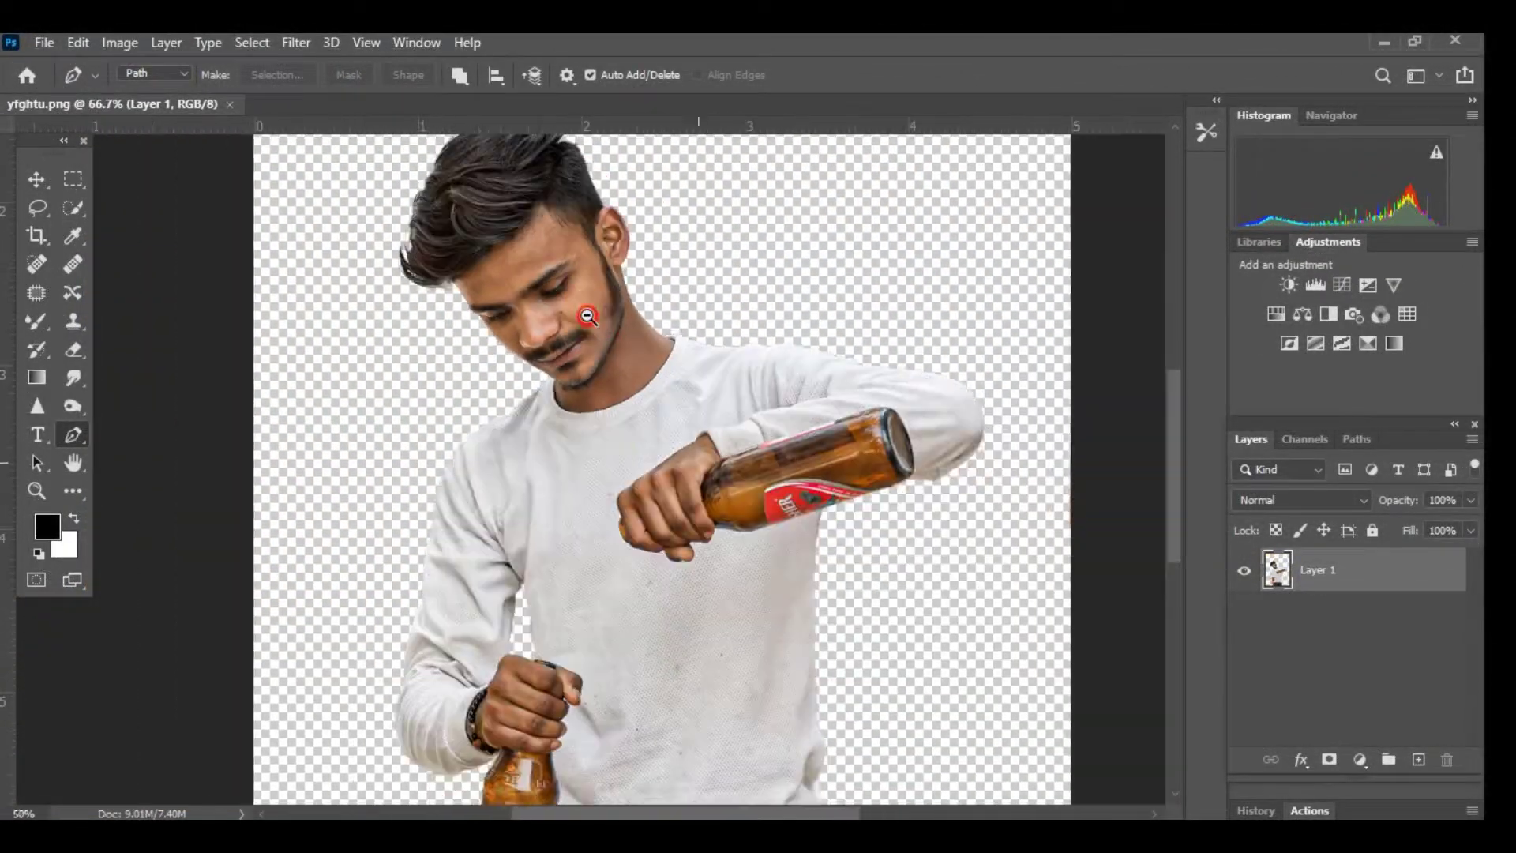
scroll(588, 316, down, 1)
key(ctrl+t)
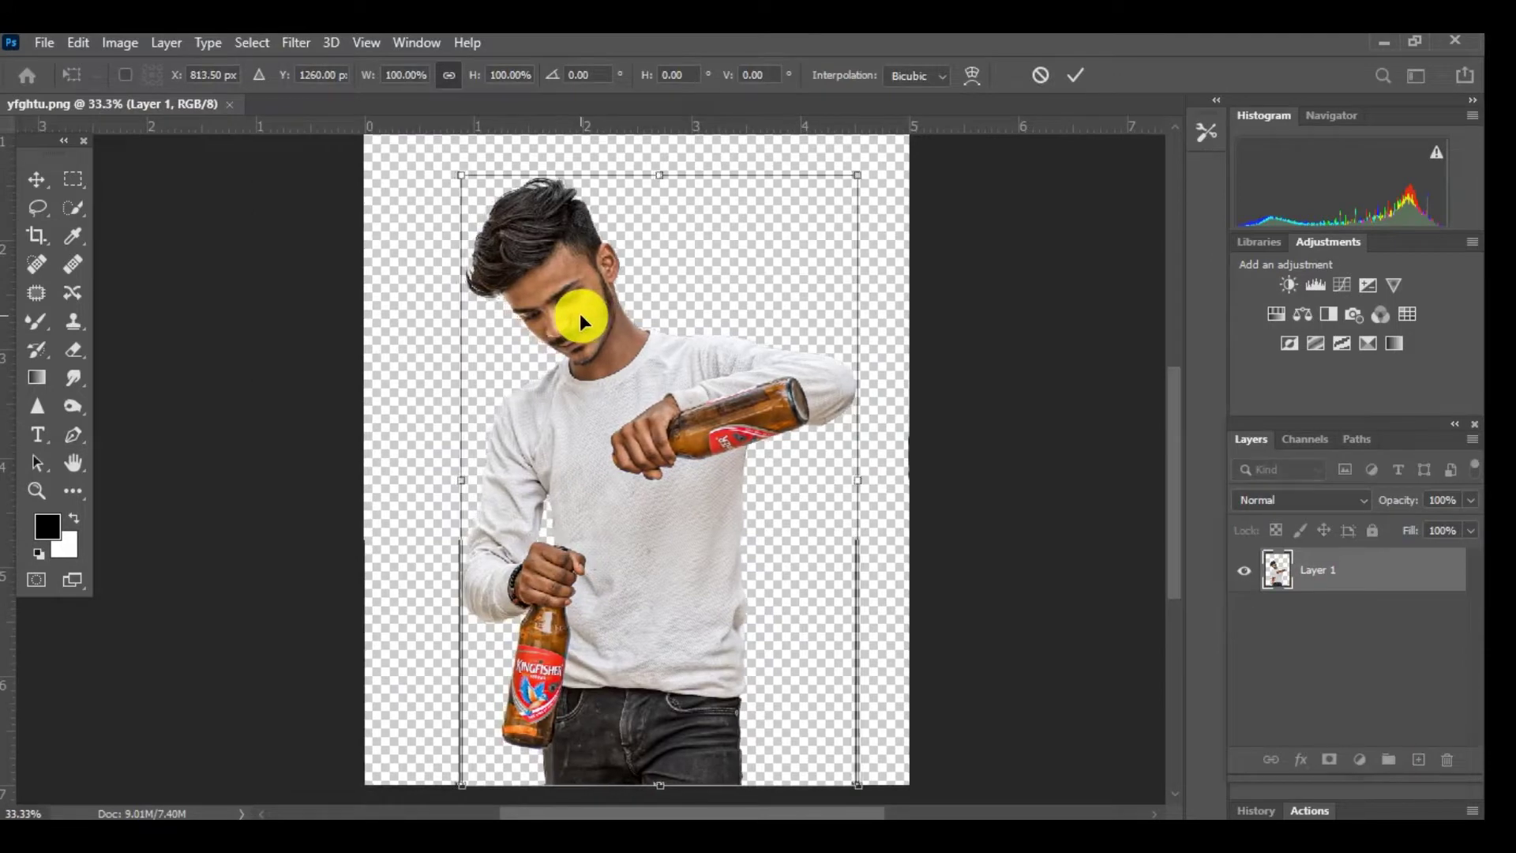
key(Return)
Switch to the Pen tool, zoom out to the full canvas and bring up File Explorer.
key(p)
key(ctrl+minus)
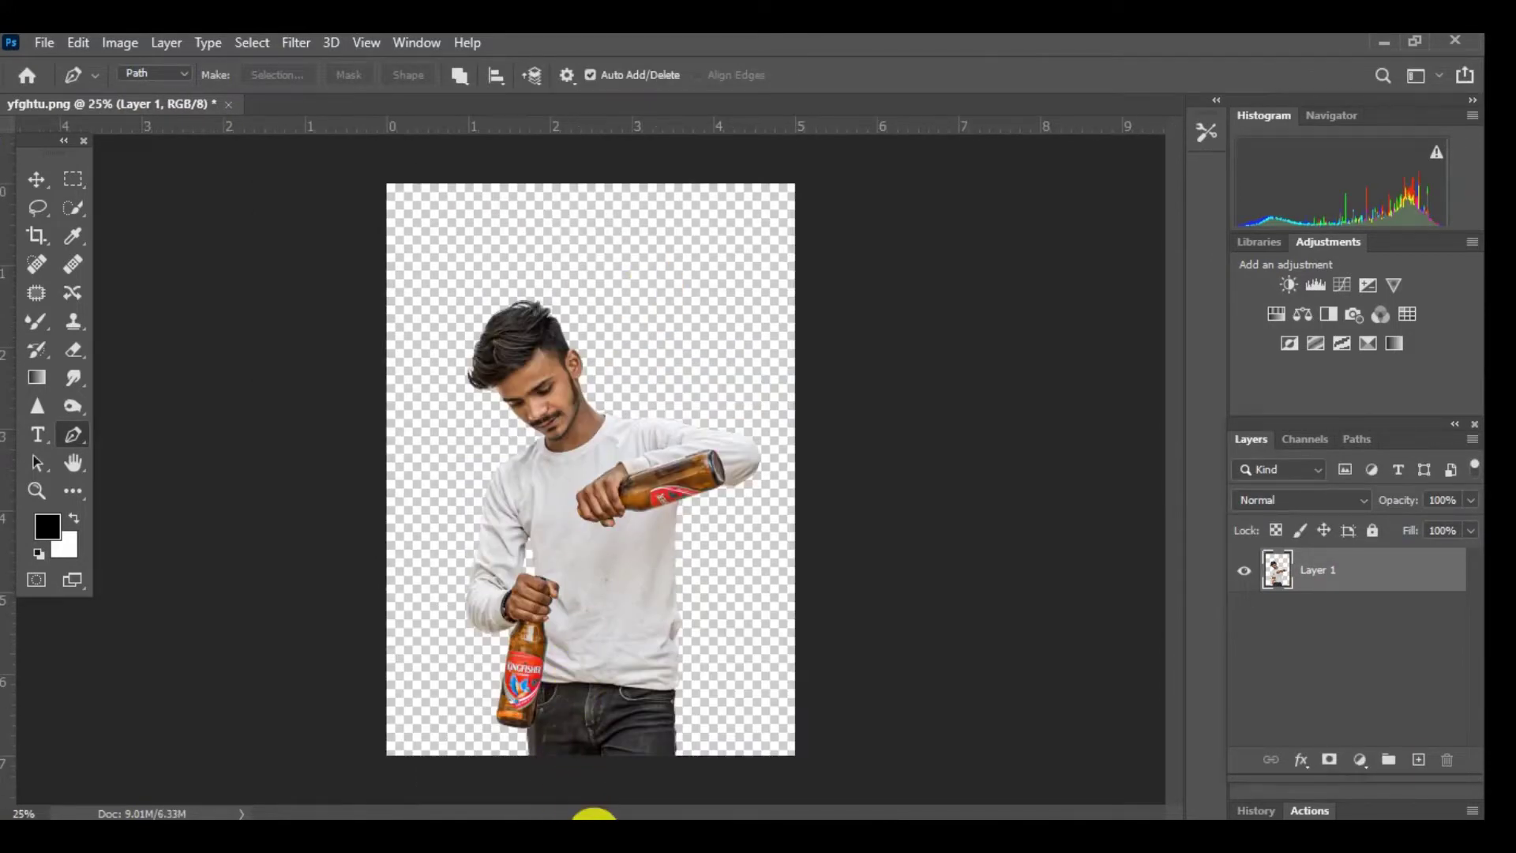
click(595, 813)
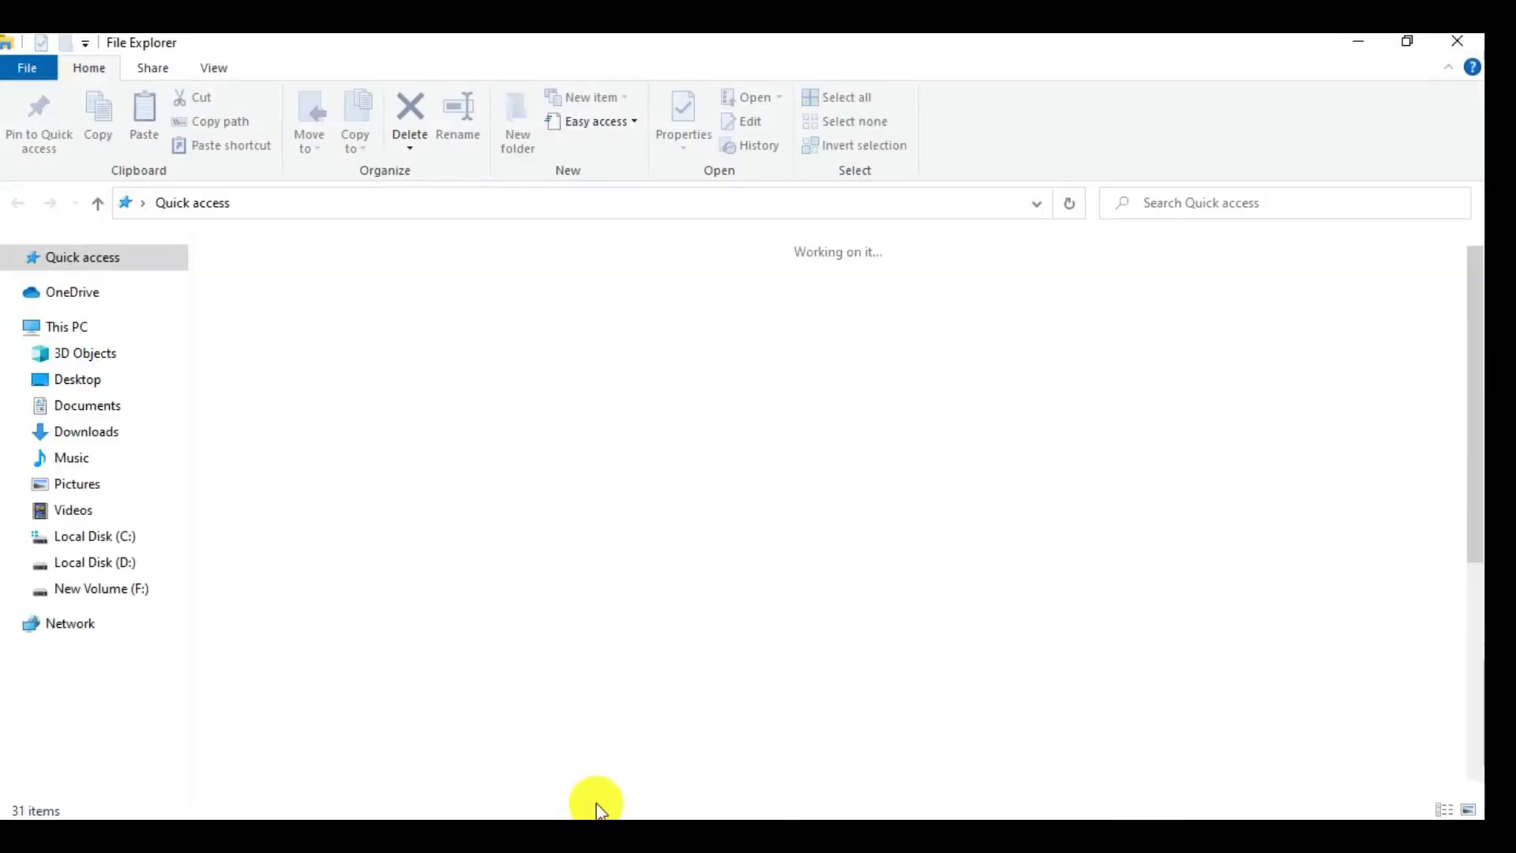
Browse Downloads in File Explorer and drag the bar-shelf photo onto Photoshop.
click(111, 445)
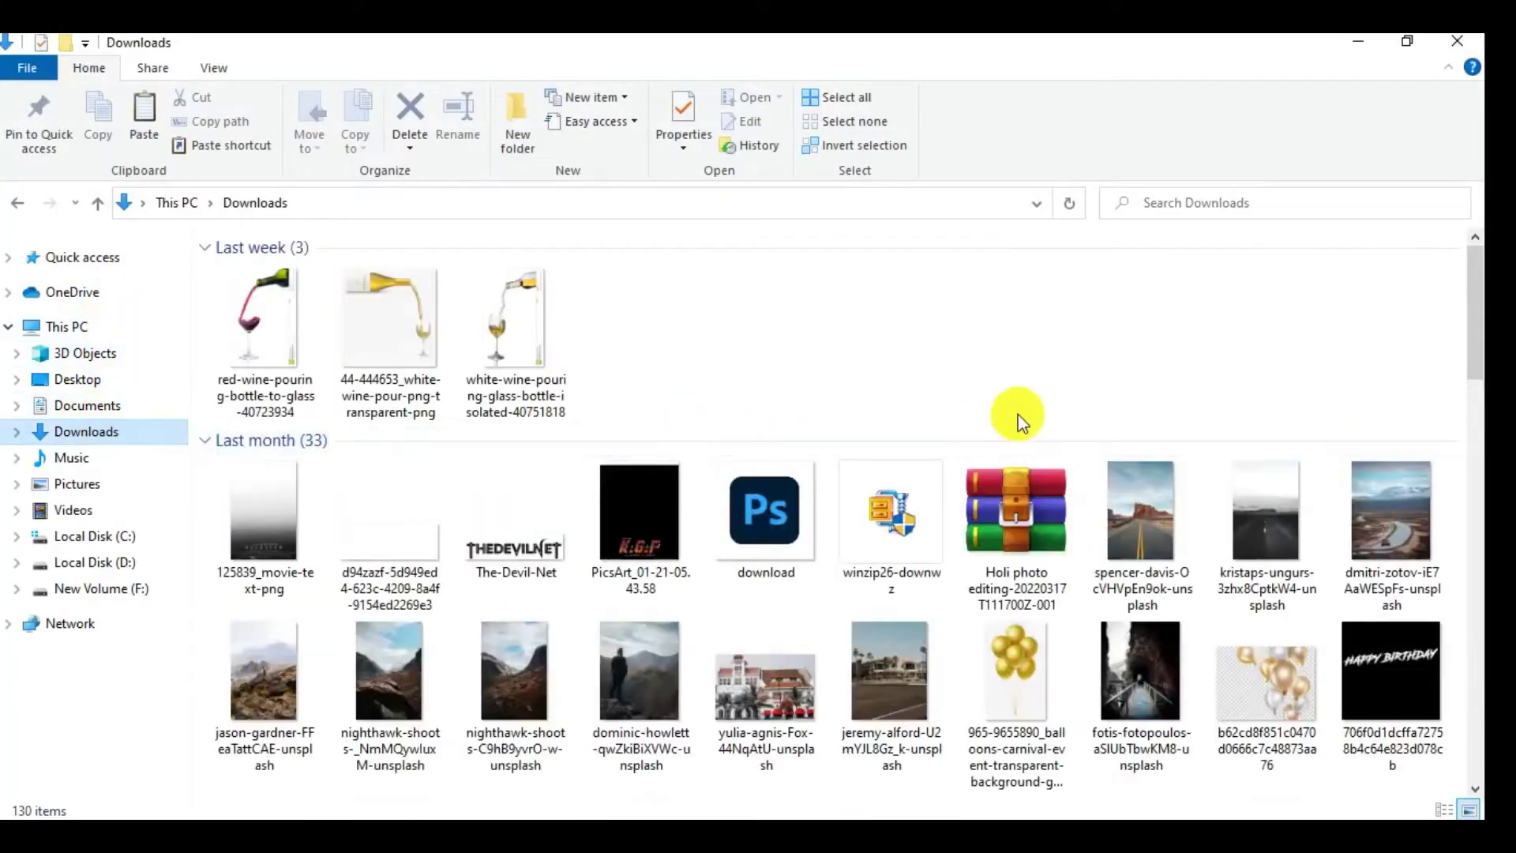
drag(1488, 293, 1489, 710)
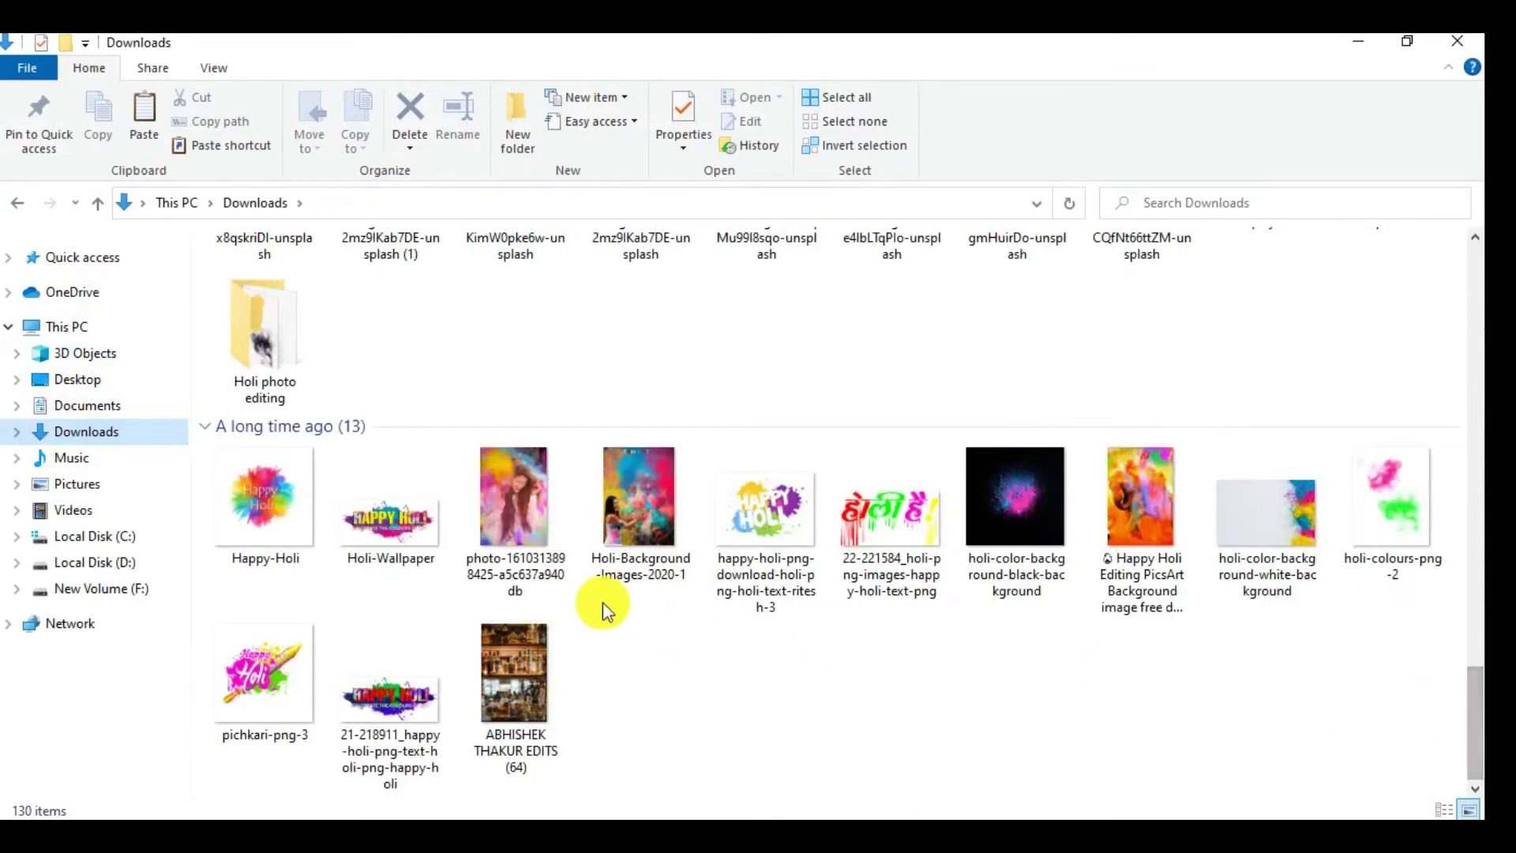
drag(493, 660, 557, 774)
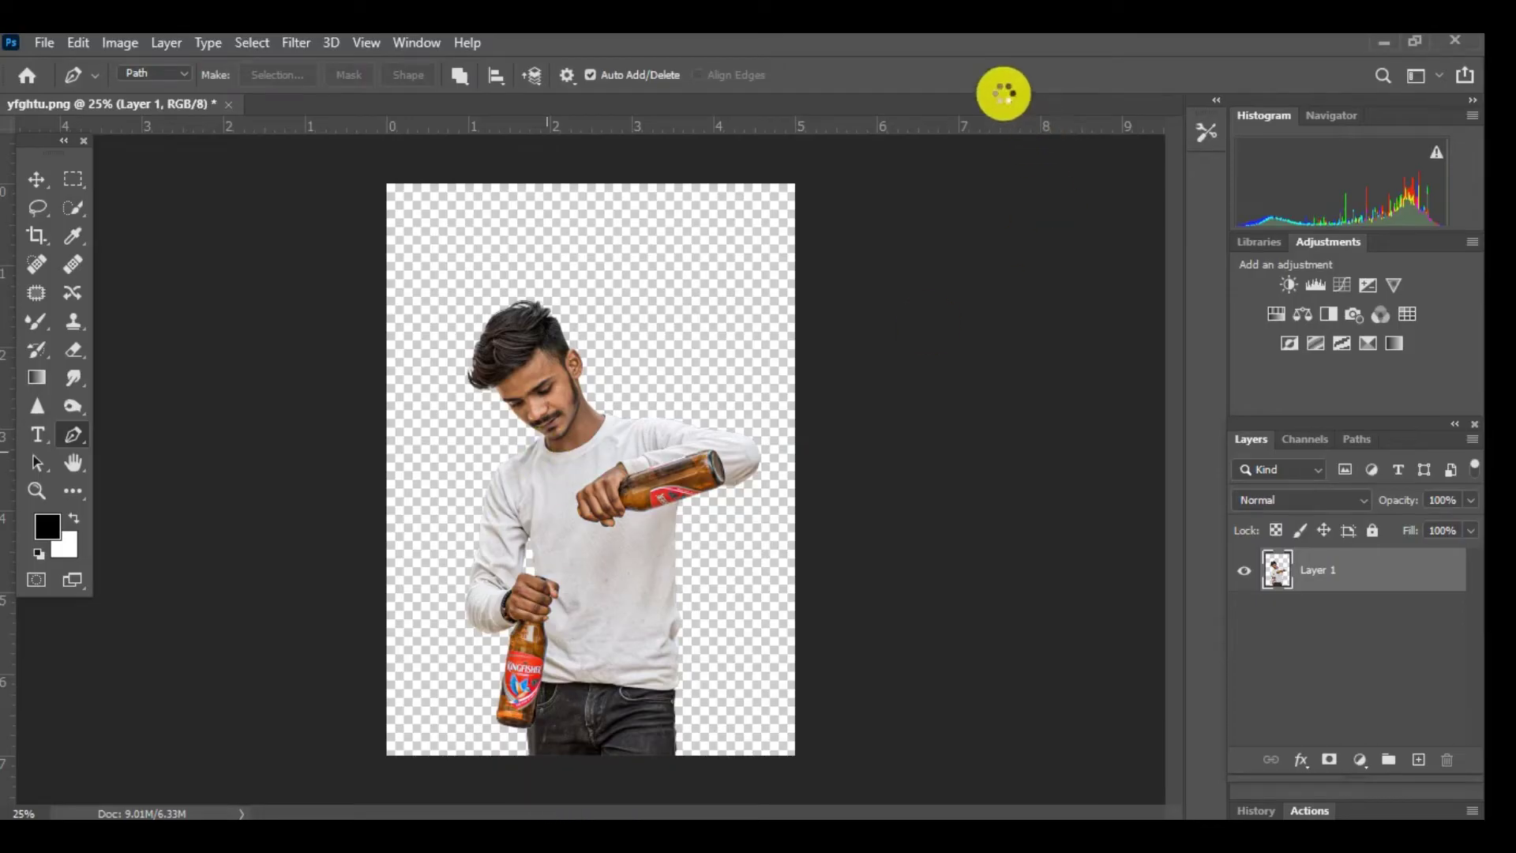
Place the bar photo beneath the man's layer and scale it to fill the canvas.
drag(1015, 87, 1031, 74)
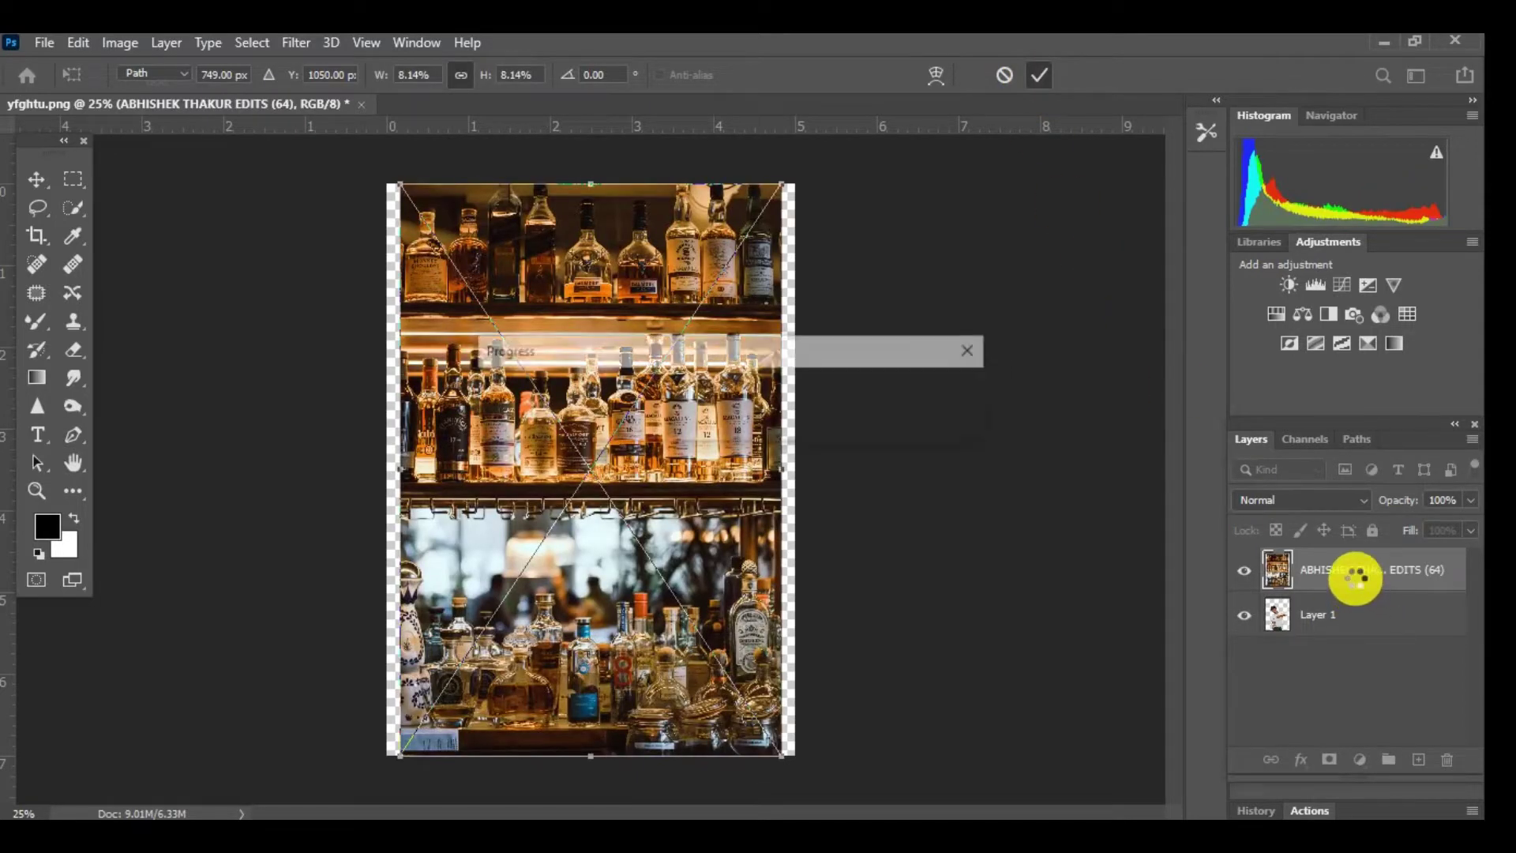
drag(1356, 584, 1353, 628)
key(ctrl+t)
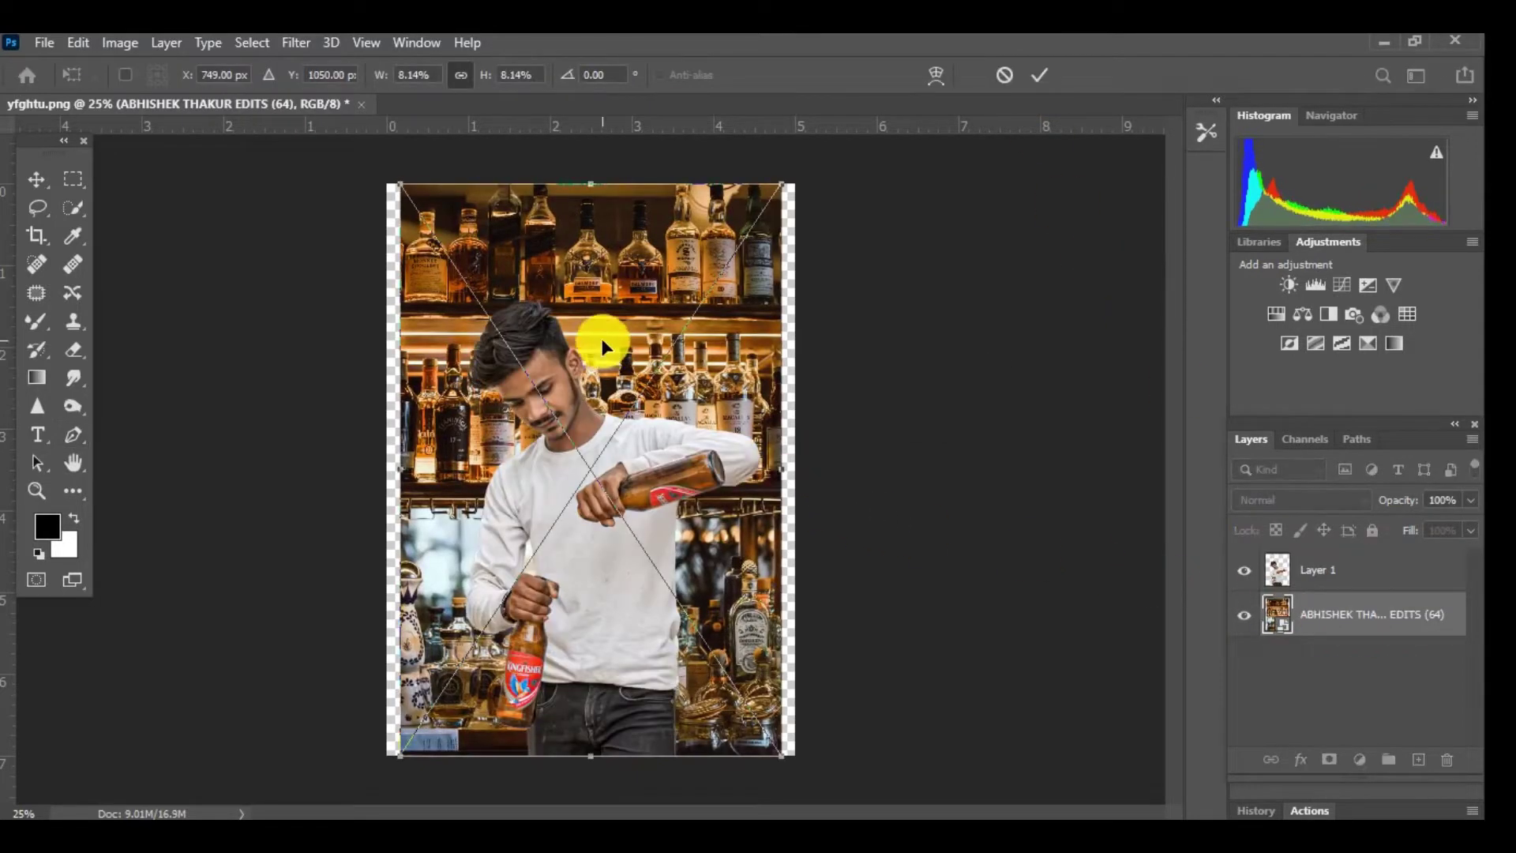
drag(594, 335, 582, 335)
drag(761, 191, 797, 142)
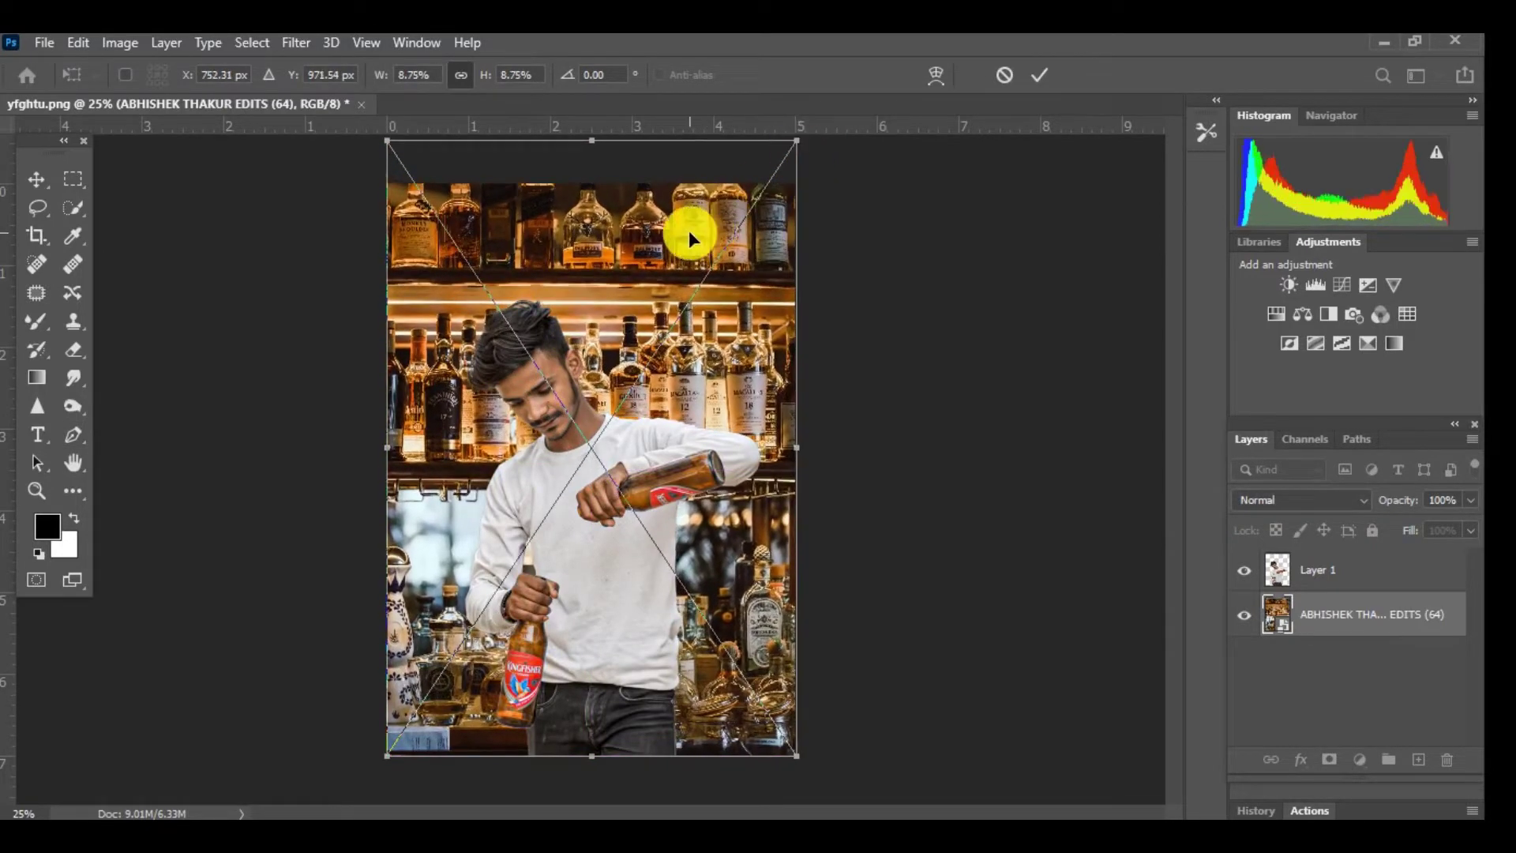
drag(688, 234, 686, 234)
key(Down)
key(Down)
key(Down)
key(Down)
key(Down)
key(Down)
key(Down)
key(Down)
key(Down)
key(Down)
key(Down)
key(Down)
key(Return)
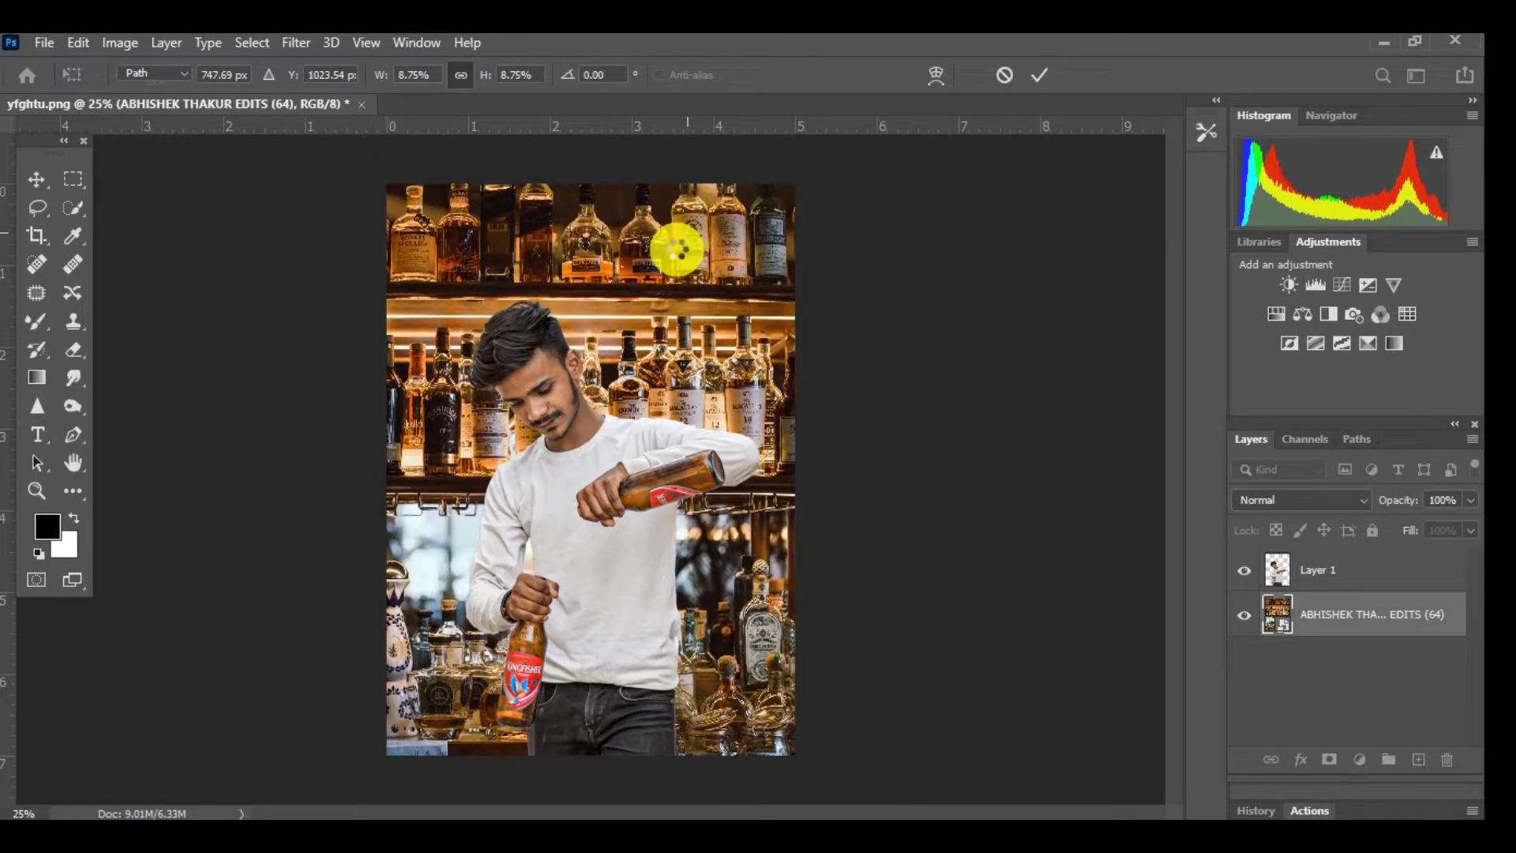
Try the Spot Healing Brush, dismiss the rasterize prompt, and switch to the Crop tool.
key(p)
scroll(574, 362, up, 1)
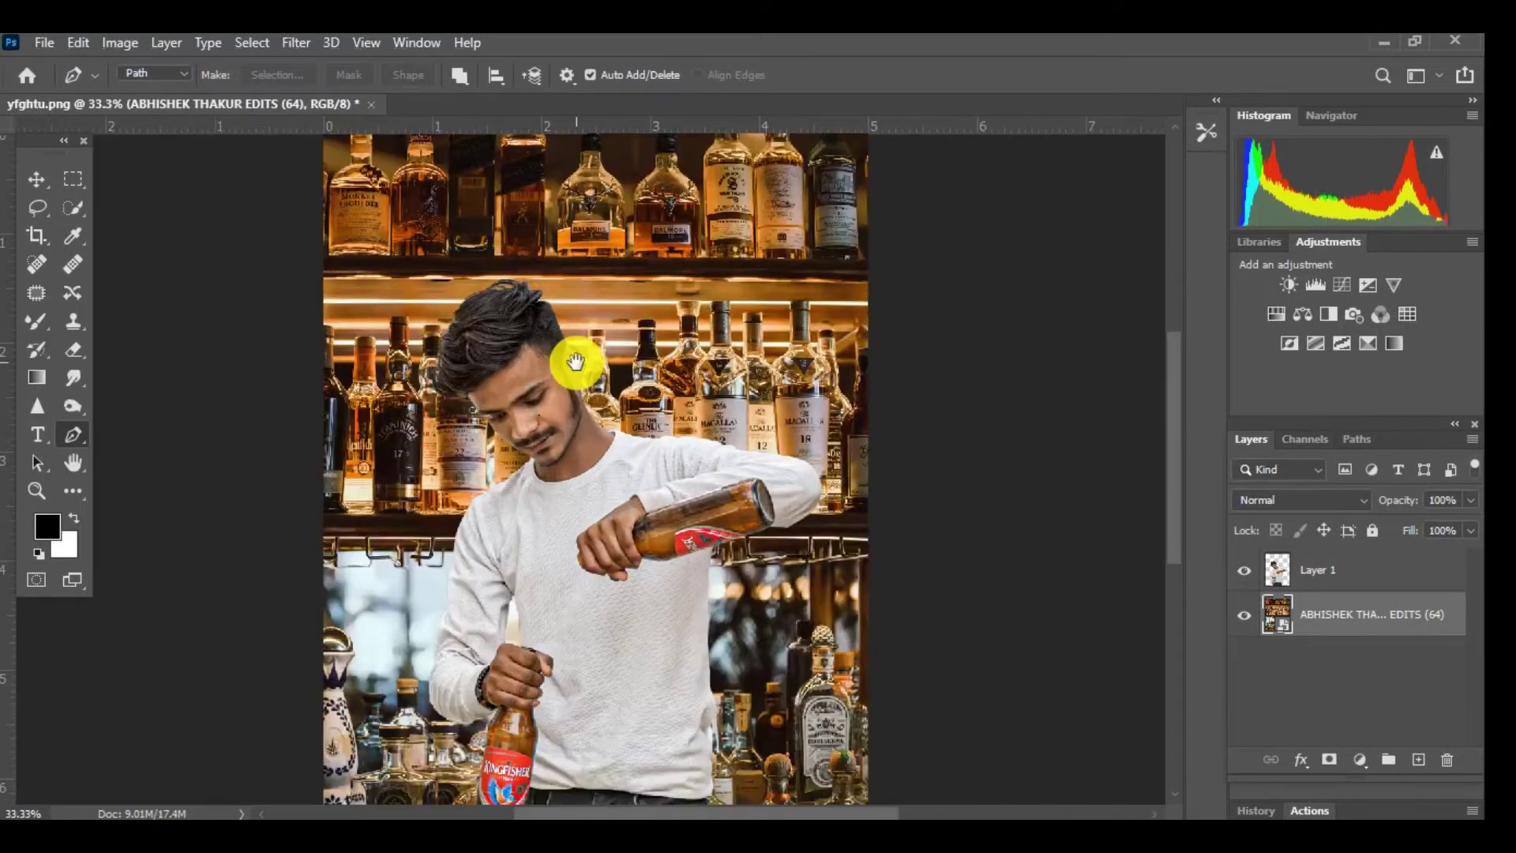
scroll(575, 361, down, 1)
click(37, 264)
click(541, 297)
click(695, 359)
click(37, 236)
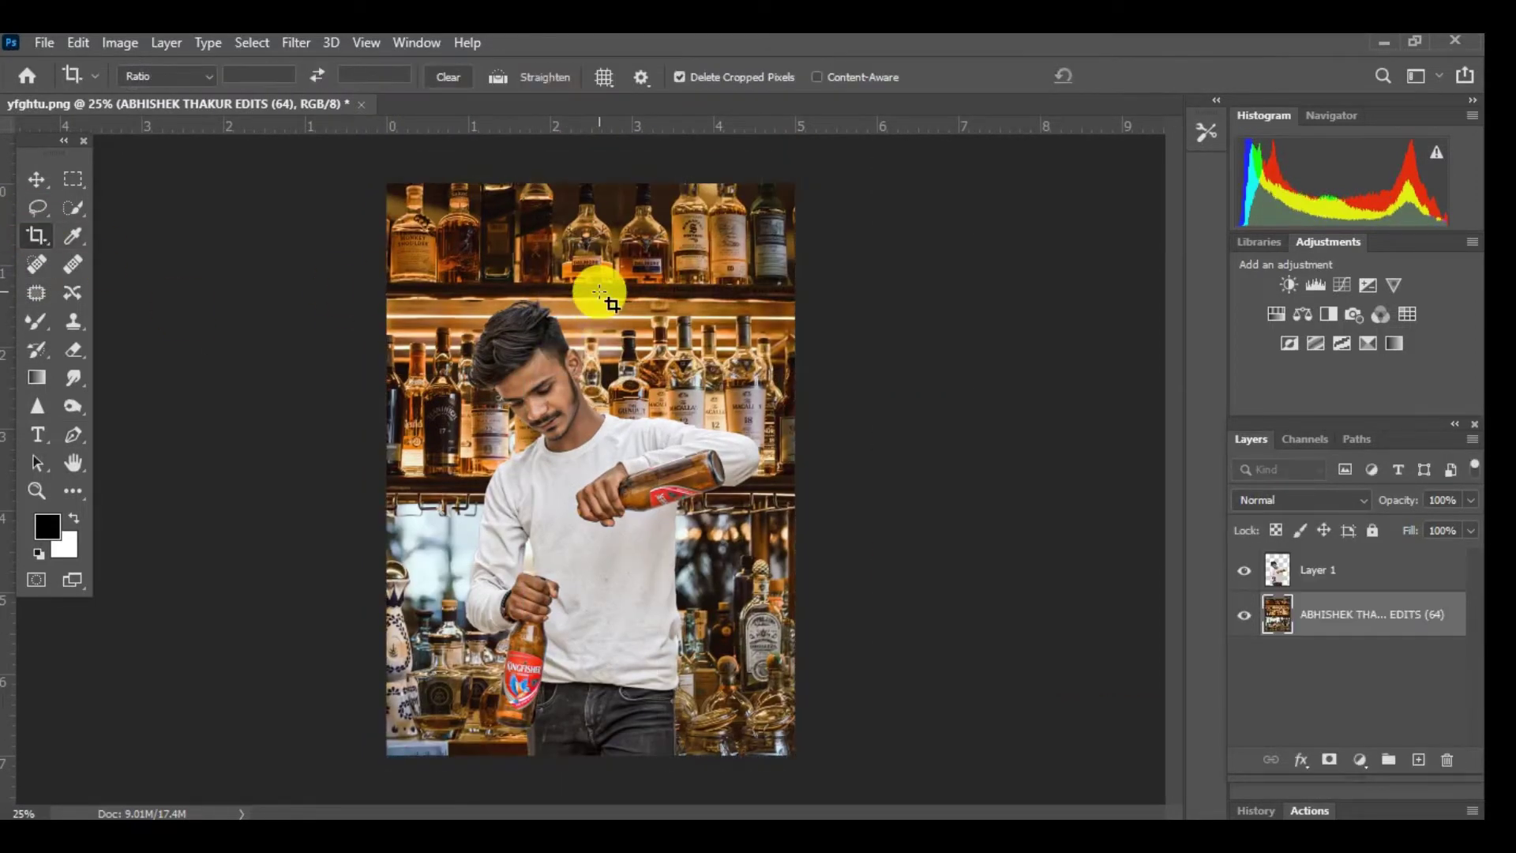
Choose Filter > Blur Gallery > Tilt-Shift for the bar background layer.
scroll(620, 358, down, 1)
scroll(621, 358, up, 2)
scroll(620, 358, down, 1)
scroll(621, 357, down, 1)
scroll(621, 357, up, 1)
click(296, 43)
mouse_move(330, 309)
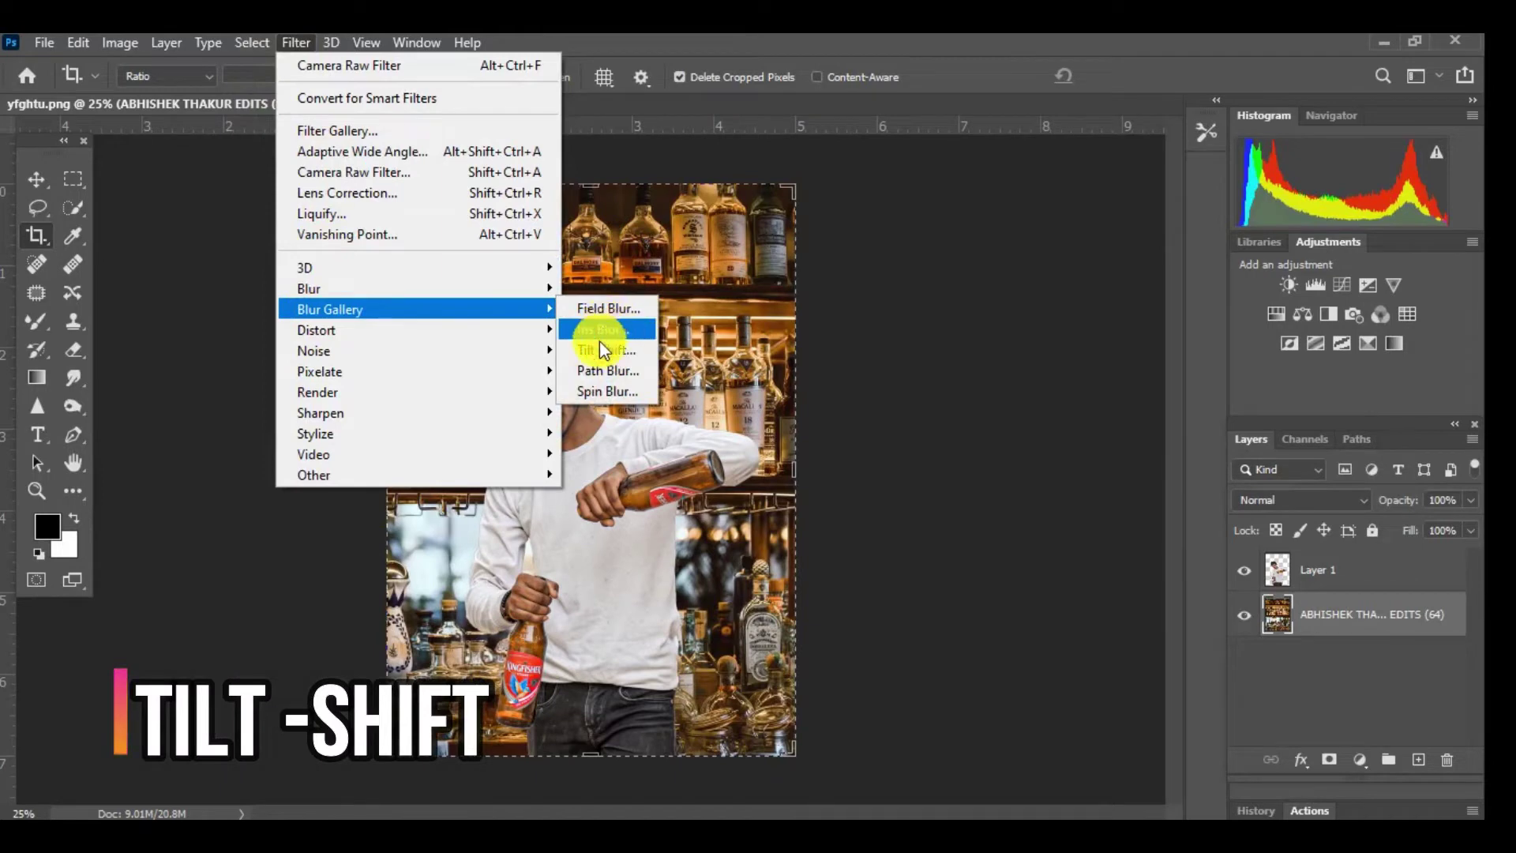
click(602, 350)
Move the Tilt-Shift focus band toward the bottom, lower blur to about 9 px, and apply.
drag(644, 493, 654, 817)
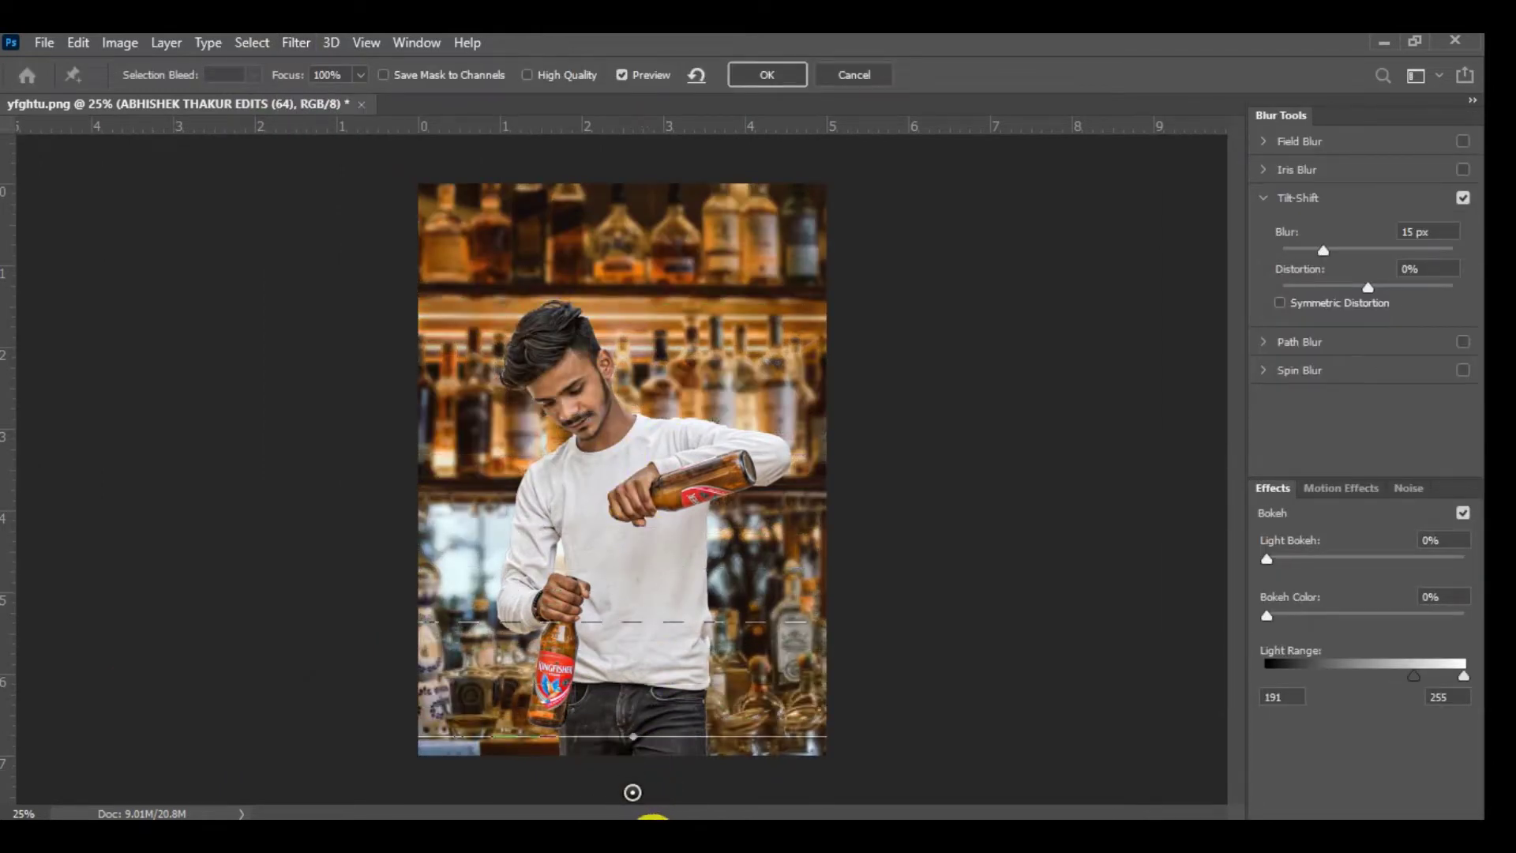
drag(636, 666, 636, 668)
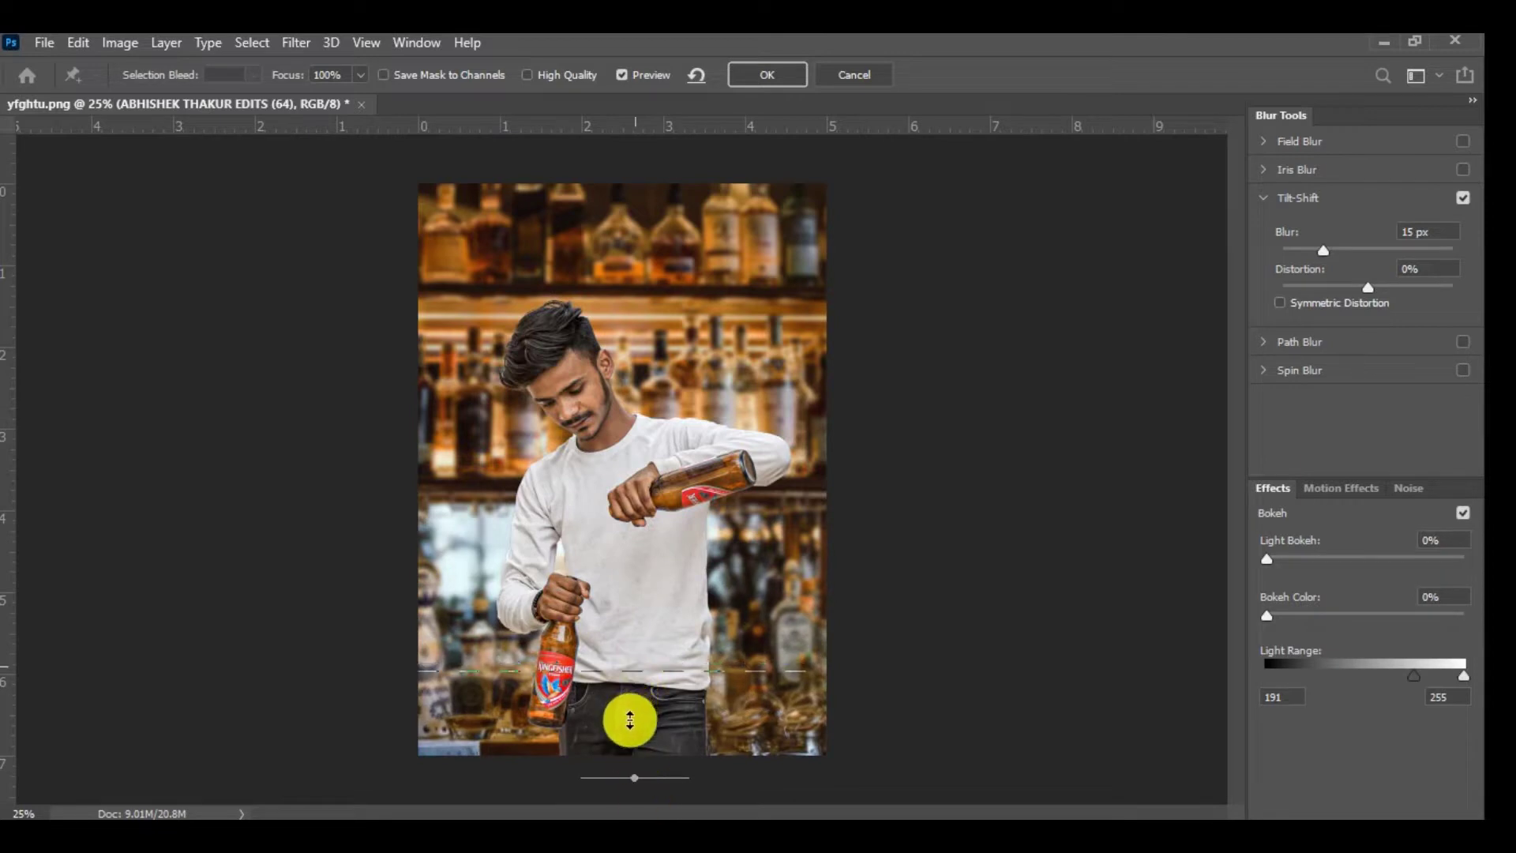
drag(1305, 251, 1307, 251)
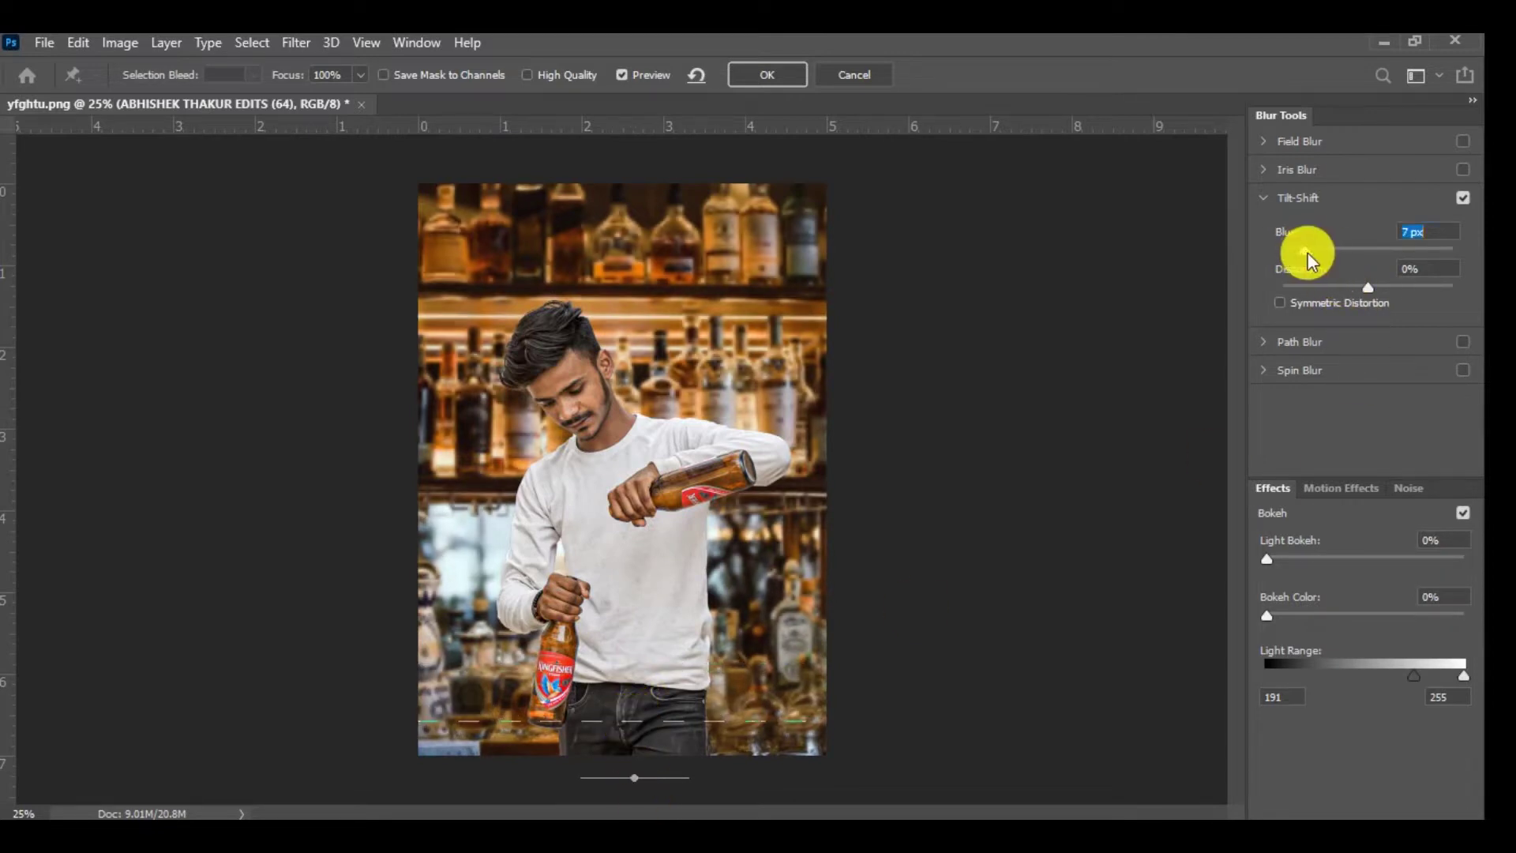
click(778, 81)
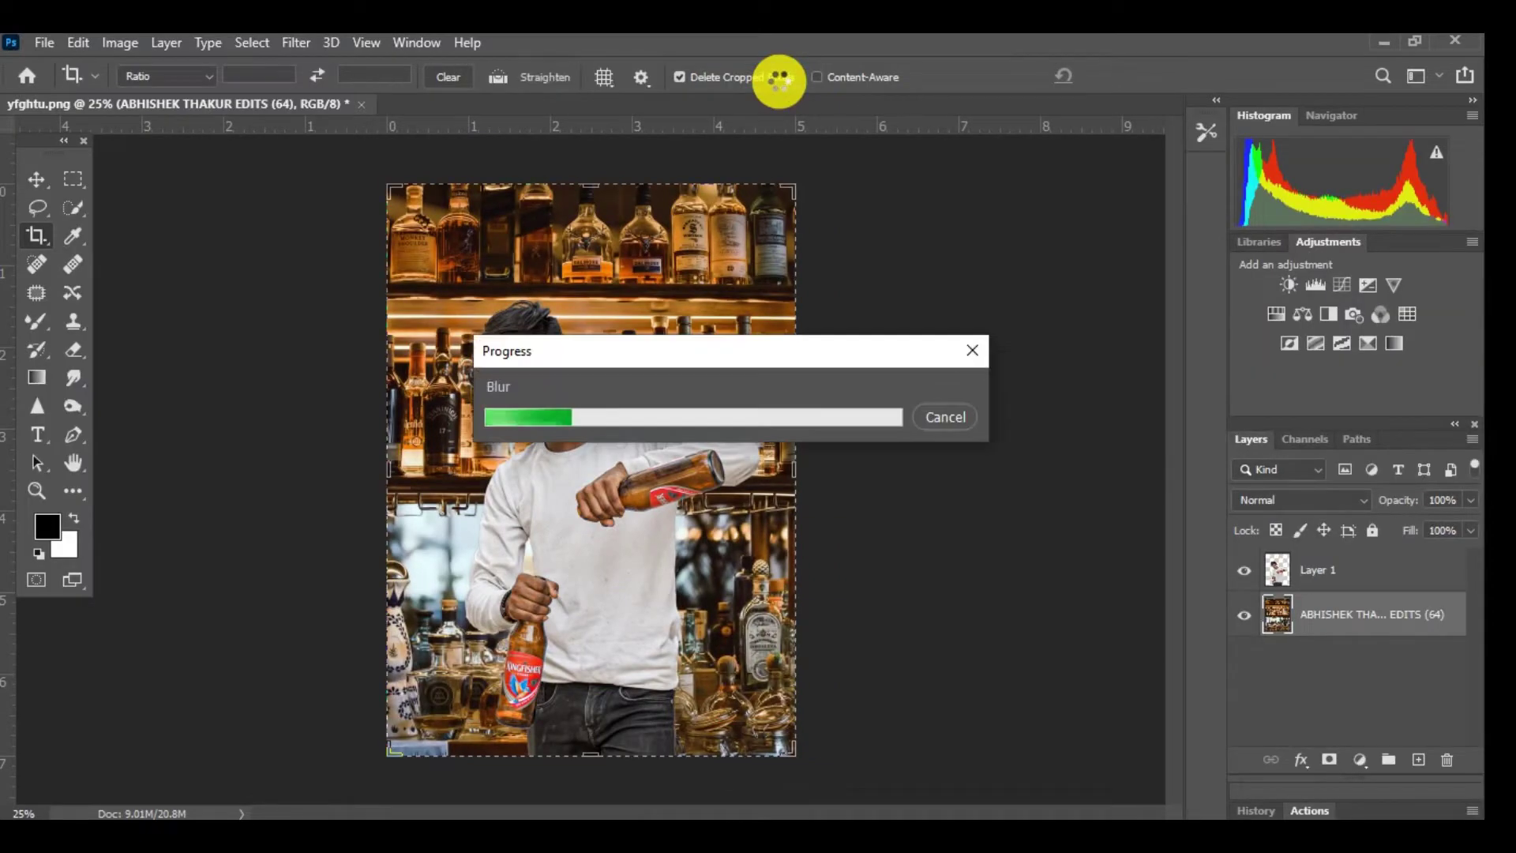
Open the red-wine-pouring-bottle-to-glass photo from Downloads as a second Photoshop document.
scroll(616, 458, up, 1)
scroll(552, 419, up, 1)
scroll(568, 332, up, 1)
alt+click(587, 295)
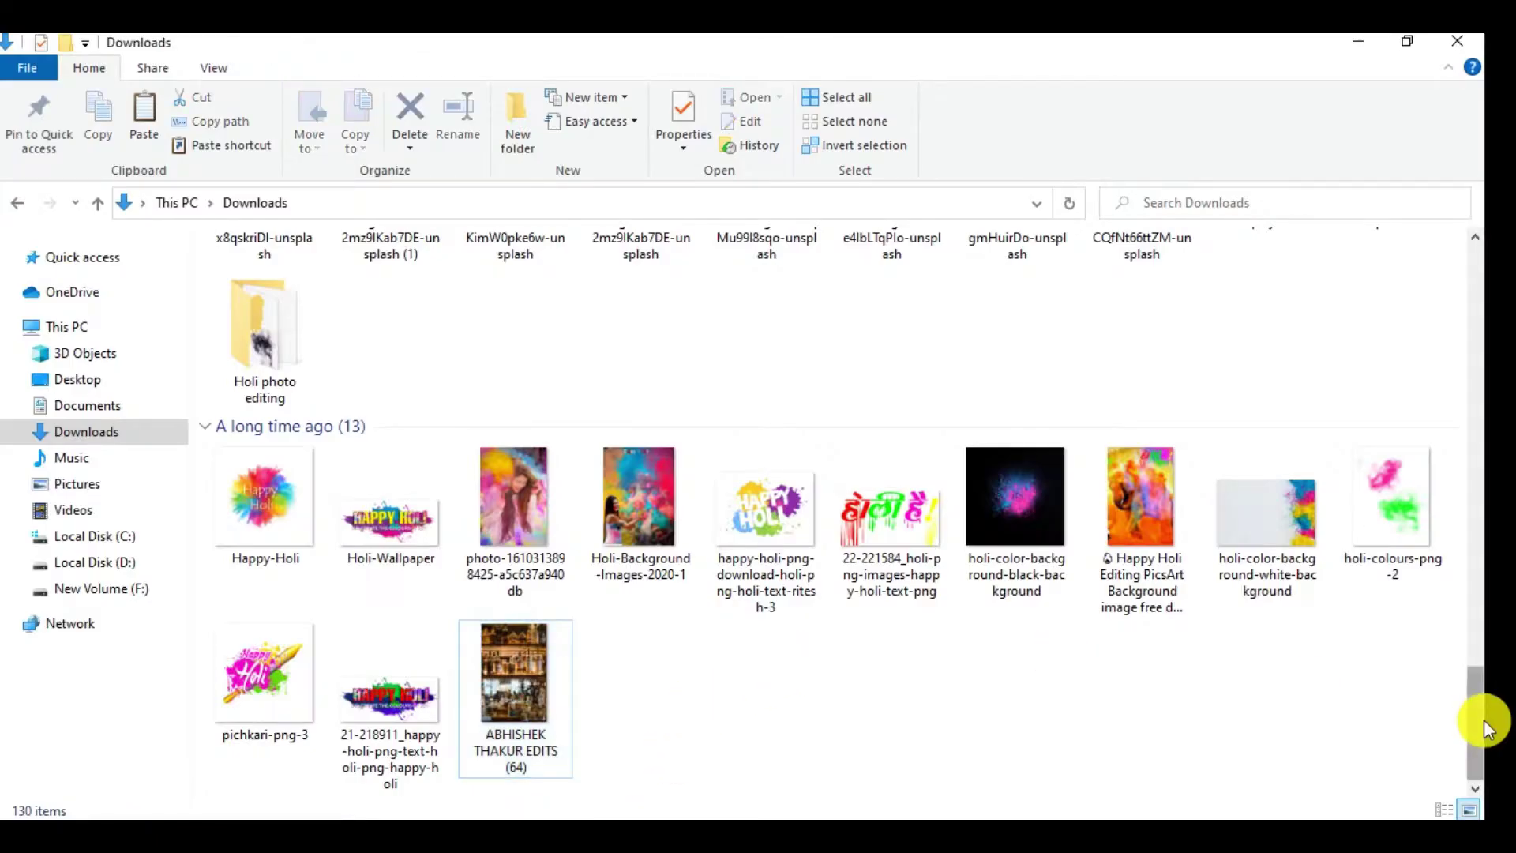
drag(1479, 711, 1485, 271)
click(251, 330)
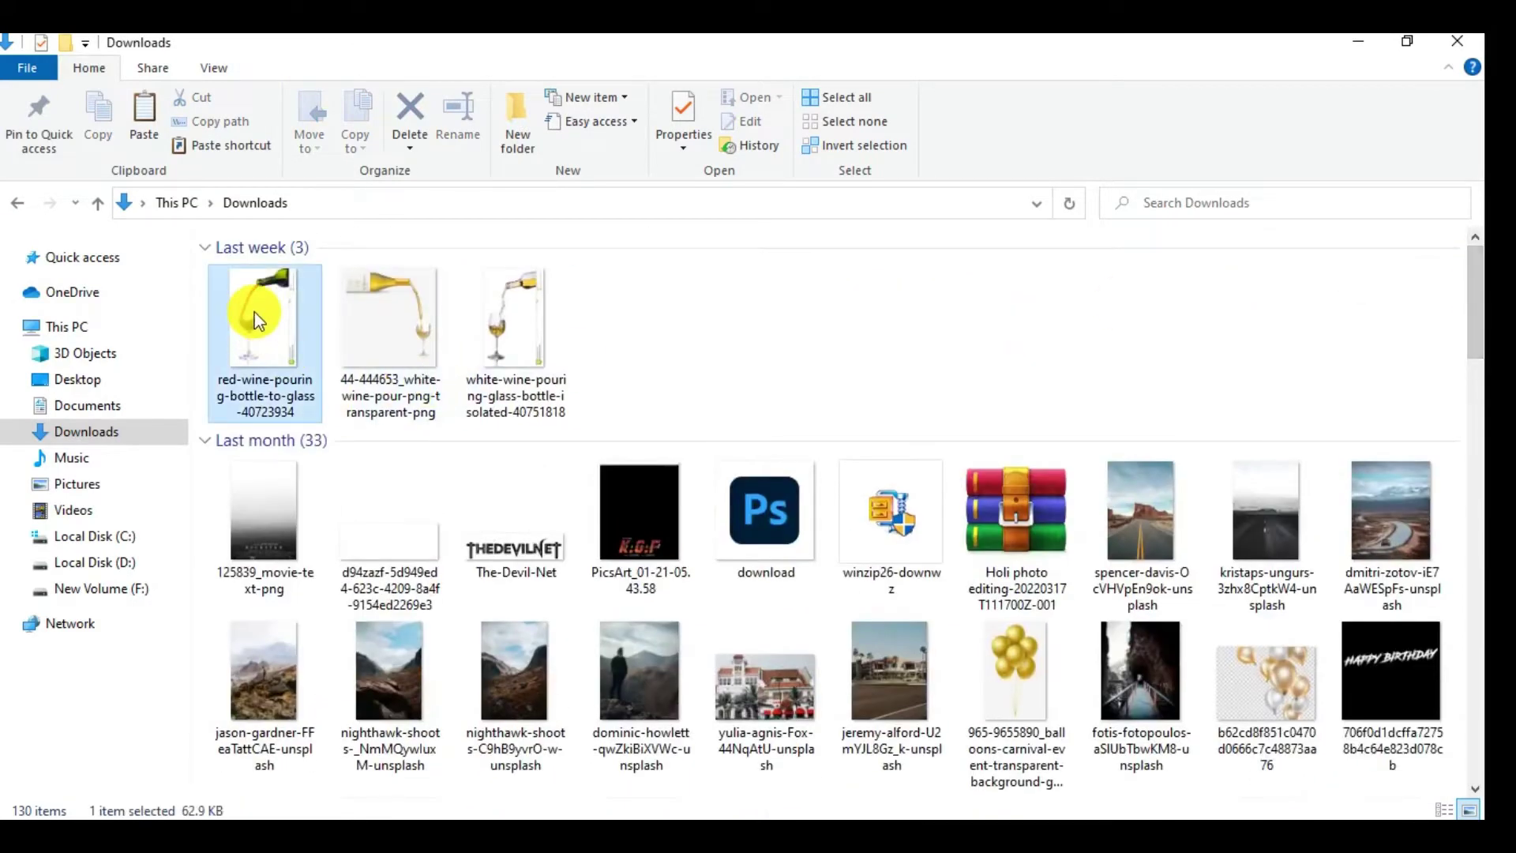
mouse_move(255, 320)
mouse_down()
mouse_move(585, 813)
mouse_move(491, 95)
mouse_up()
ctrl+click(555, 342)
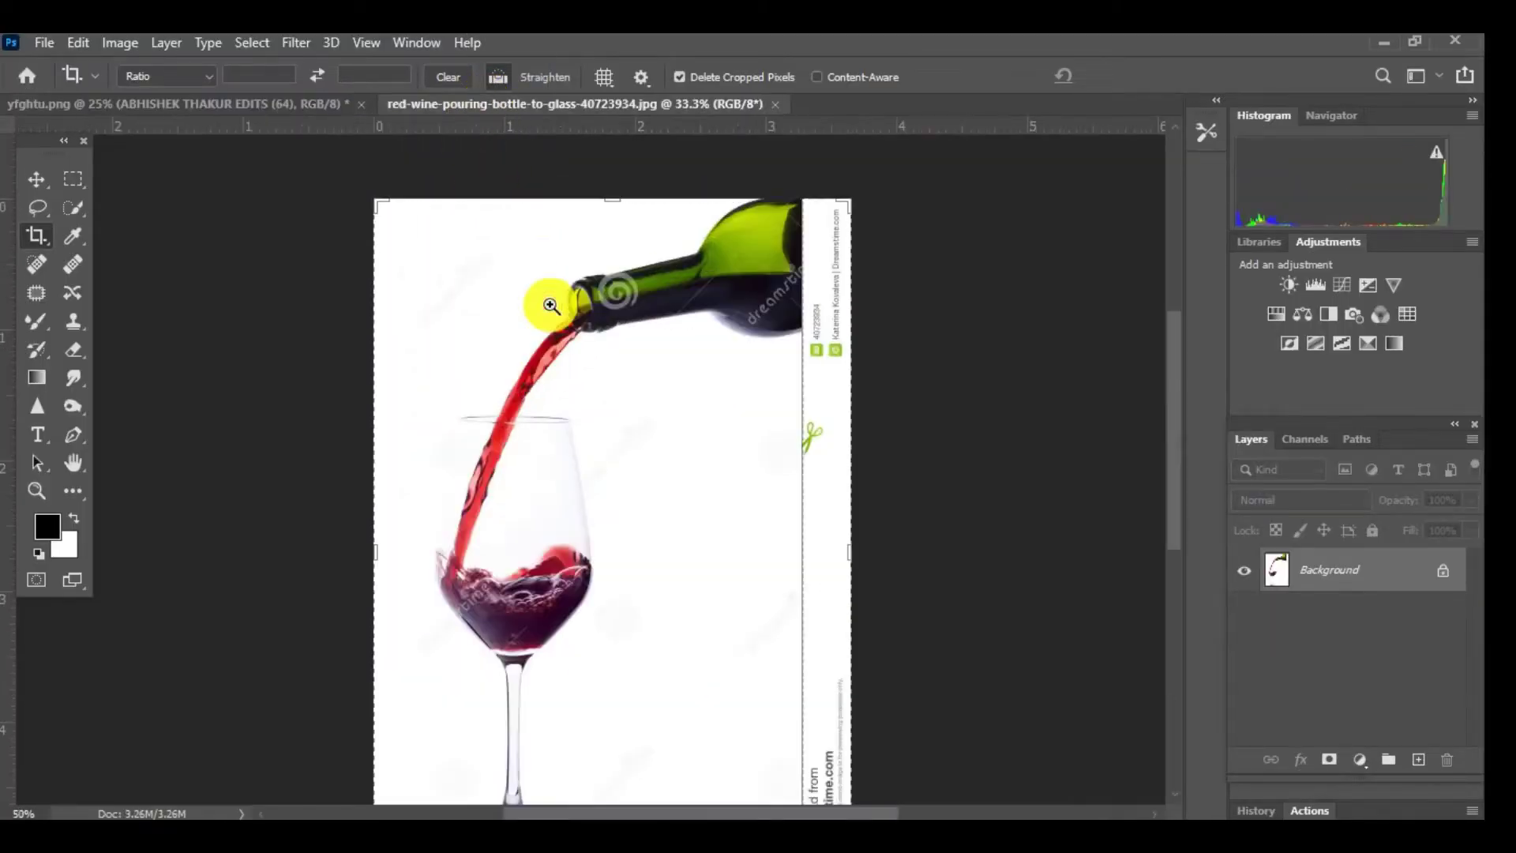
Zoom in and quick-select the wine stream from the bottle neck down to the glass.
ctrl+click(574, 336)
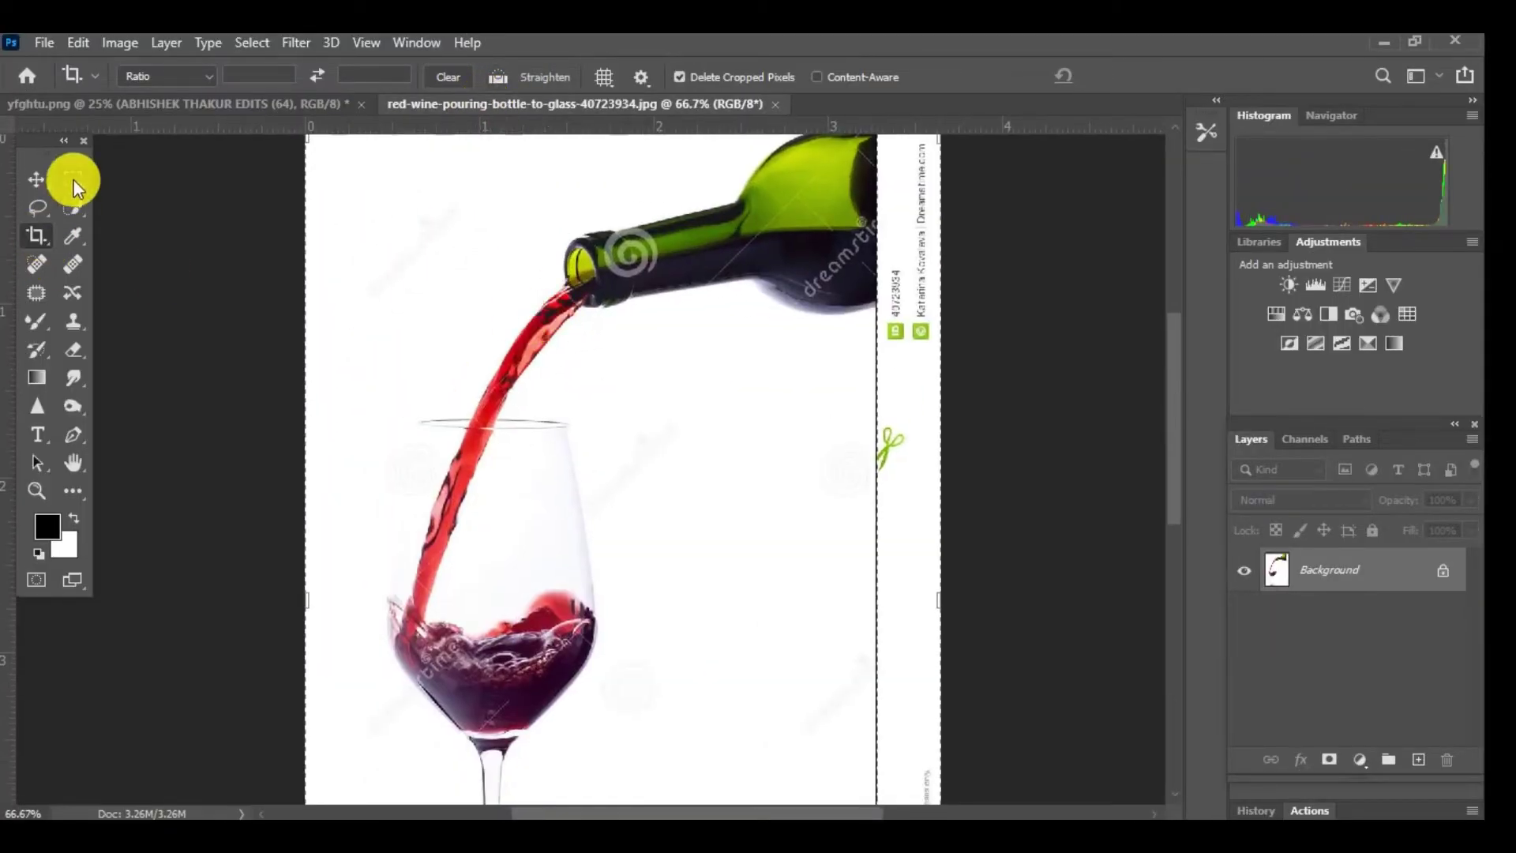
click(71, 207)
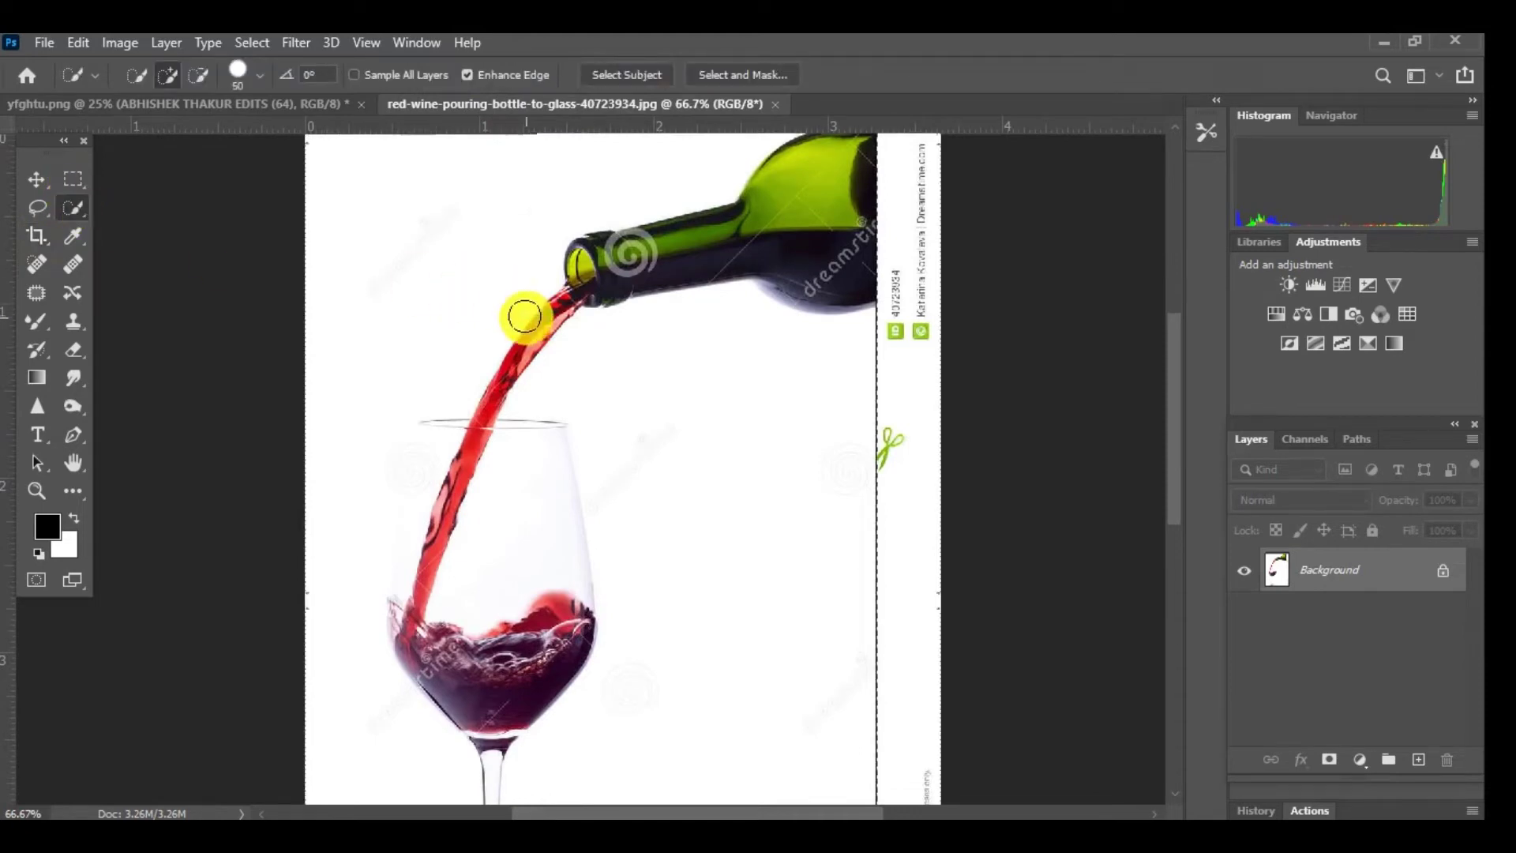
mouse_move(477, 452)
mouse_down()
mouse_move(467, 487)
mouse_move(575, 290)
mouse_move(427, 575)
mouse_move(426, 620)
mouse_up()
key(bracketright)
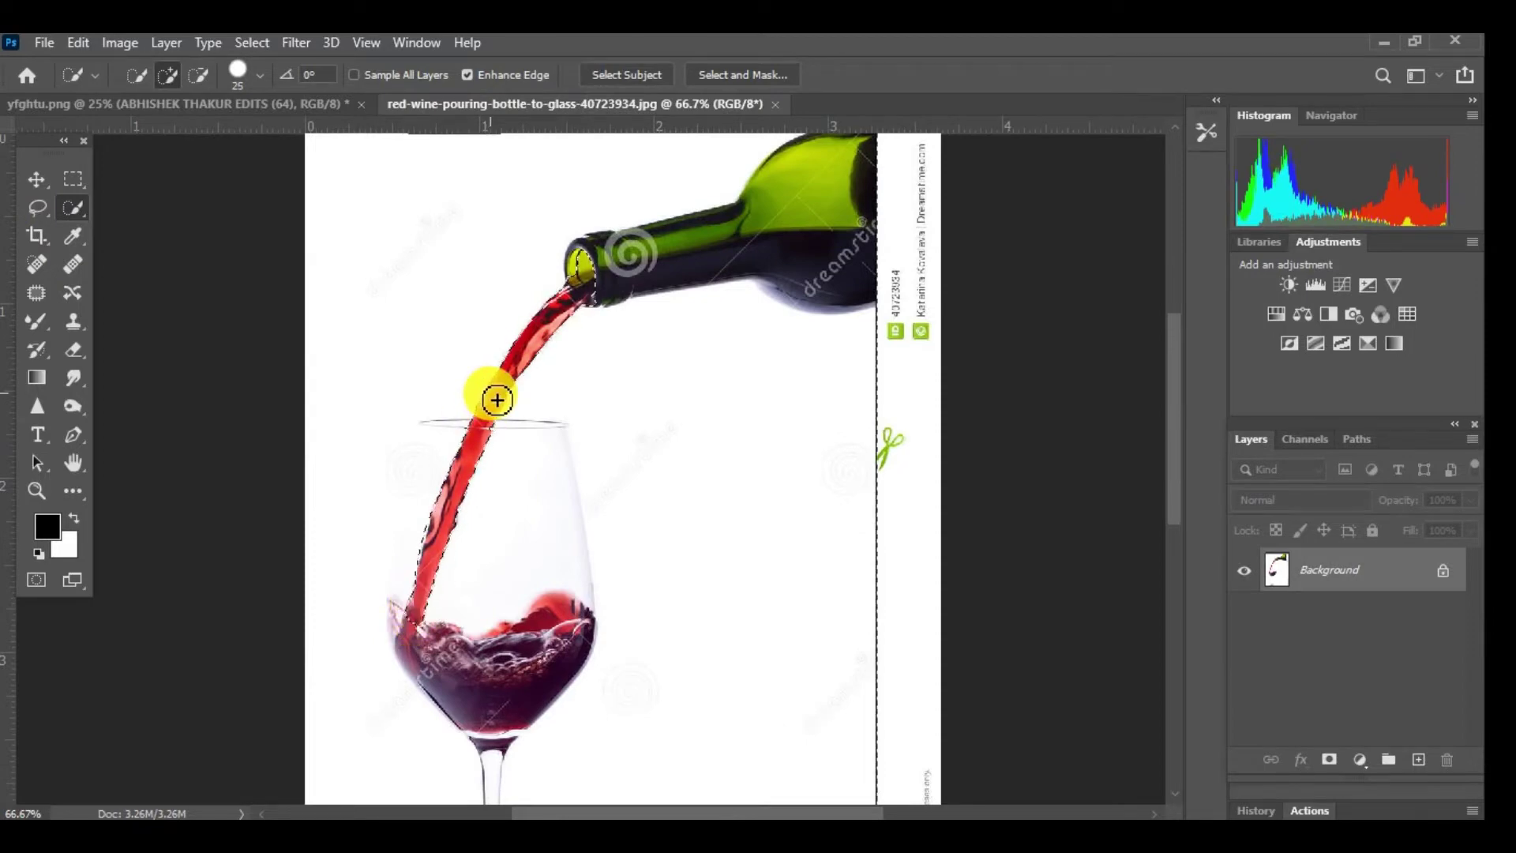
scroll(562, 348, up, 2)
drag(433, 544, 575, 270)
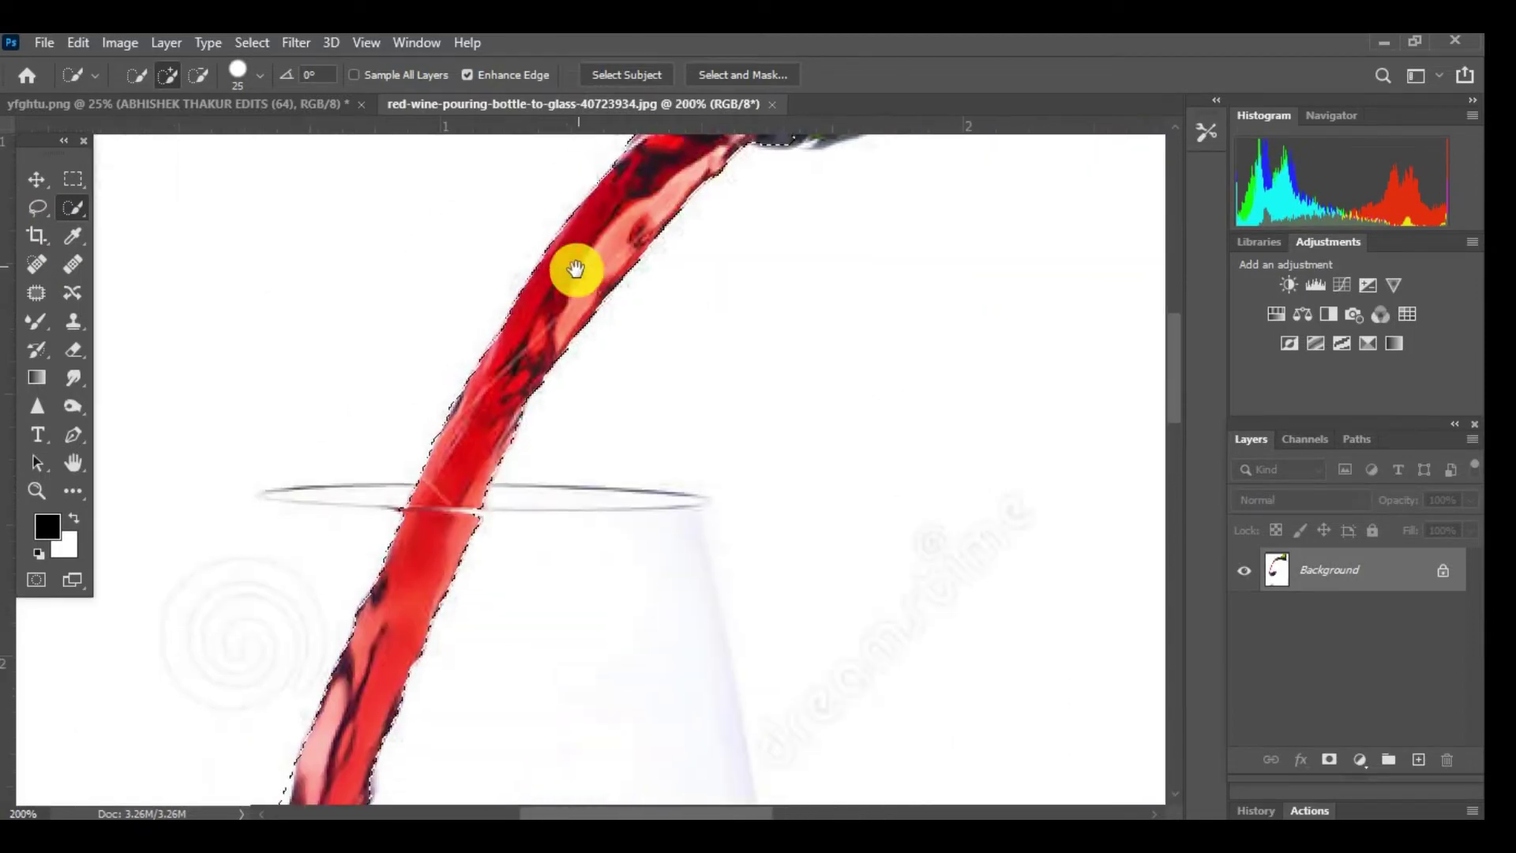
scroll(505, 379, down, 2)
scroll(498, 352, down, 1)
scroll(549, 315, down, 1)
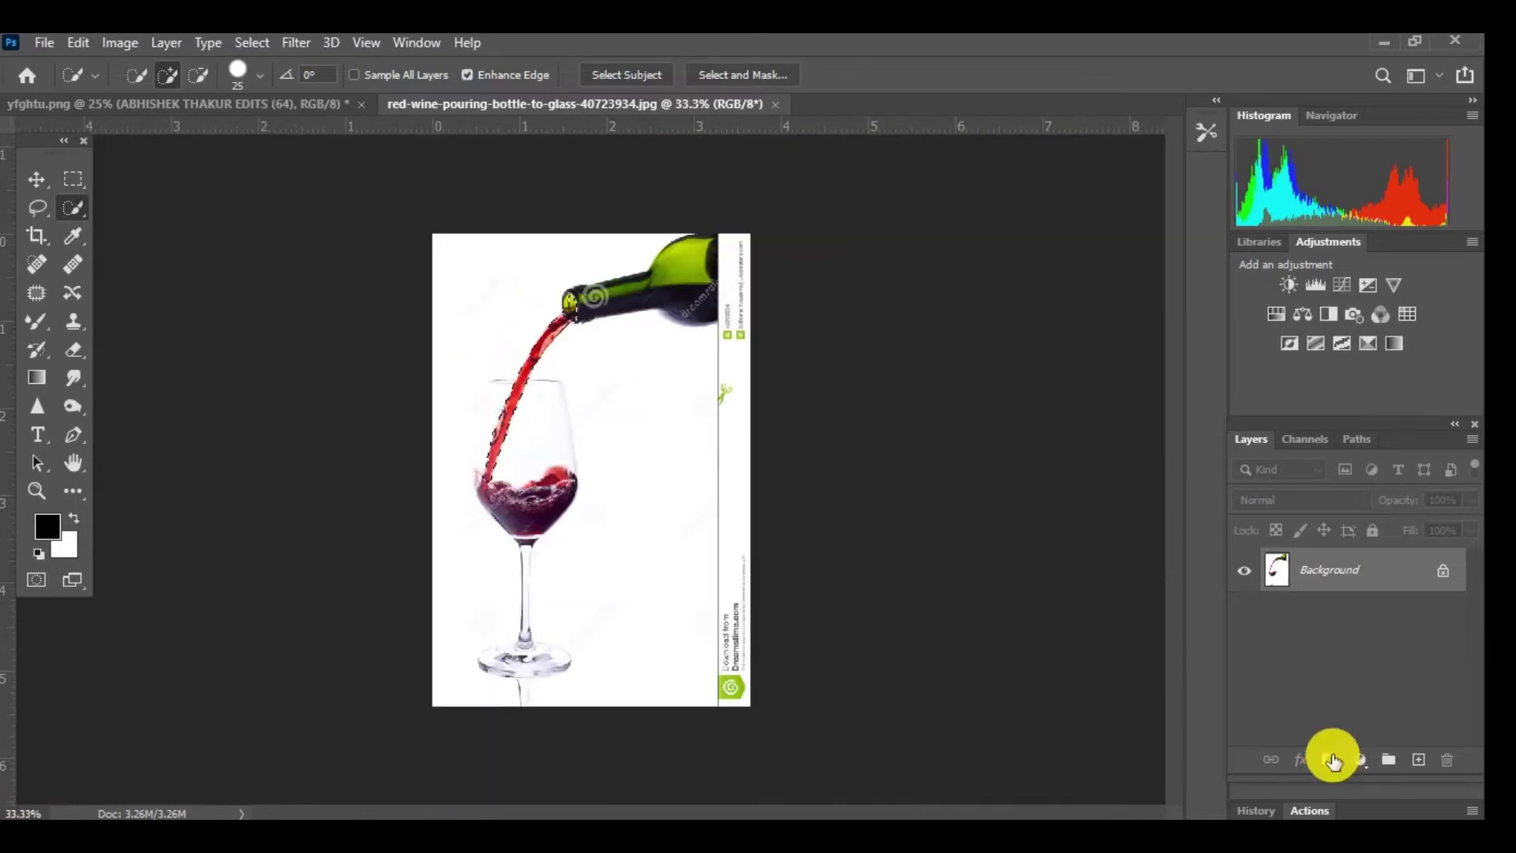
Mask out all but the stream, apply the layer mask, and drag the stream into yfghtu.png.
click(1331, 760)
scroll(541, 321, up, 1)
right_click(1308, 574)
click(1310, 636)
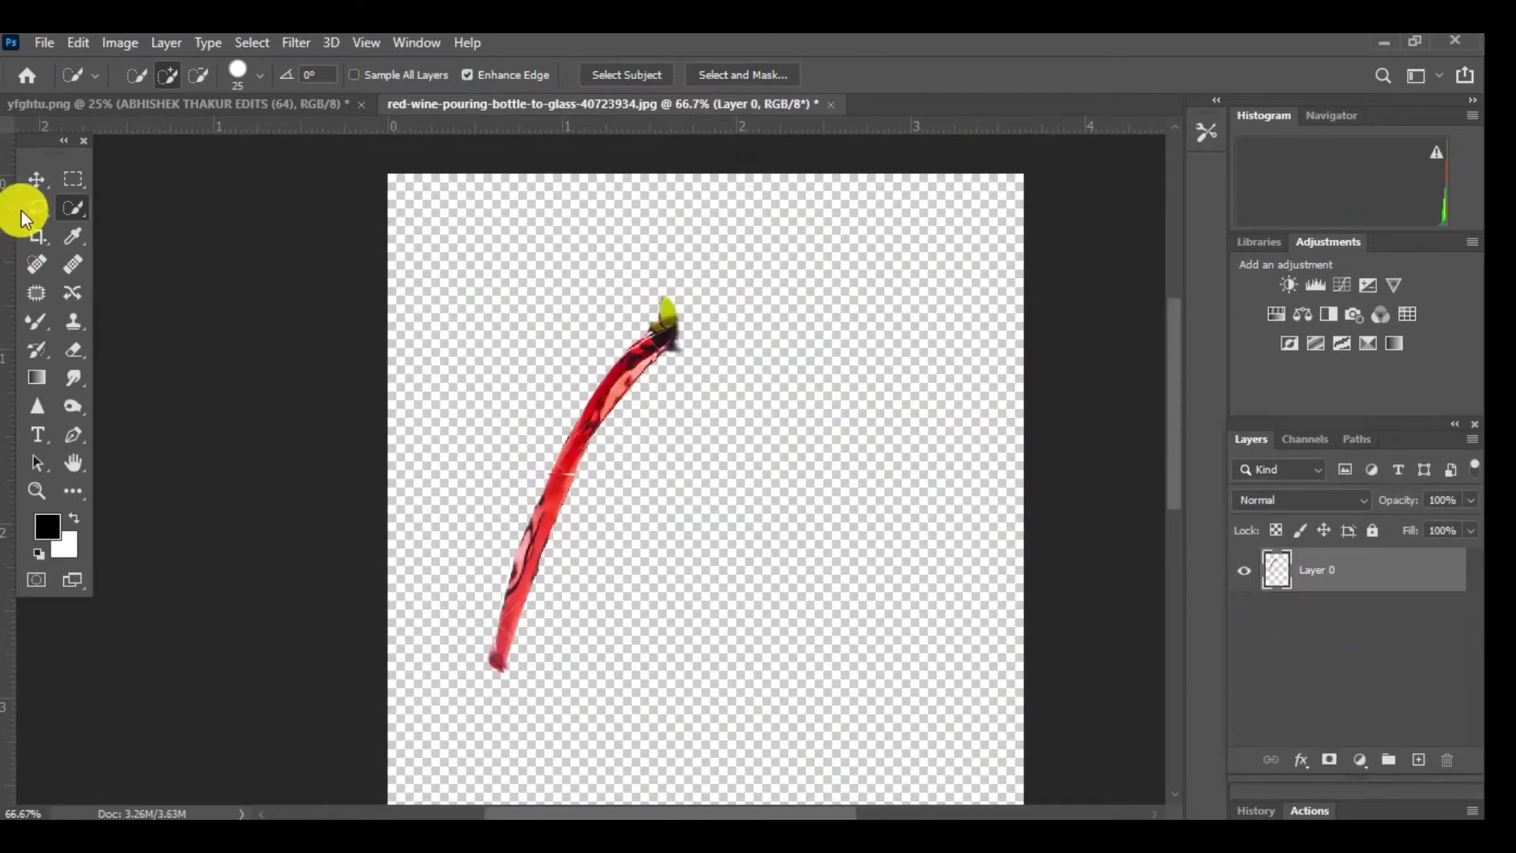
click(37, 180)
drag(640, 375, 528, 387)
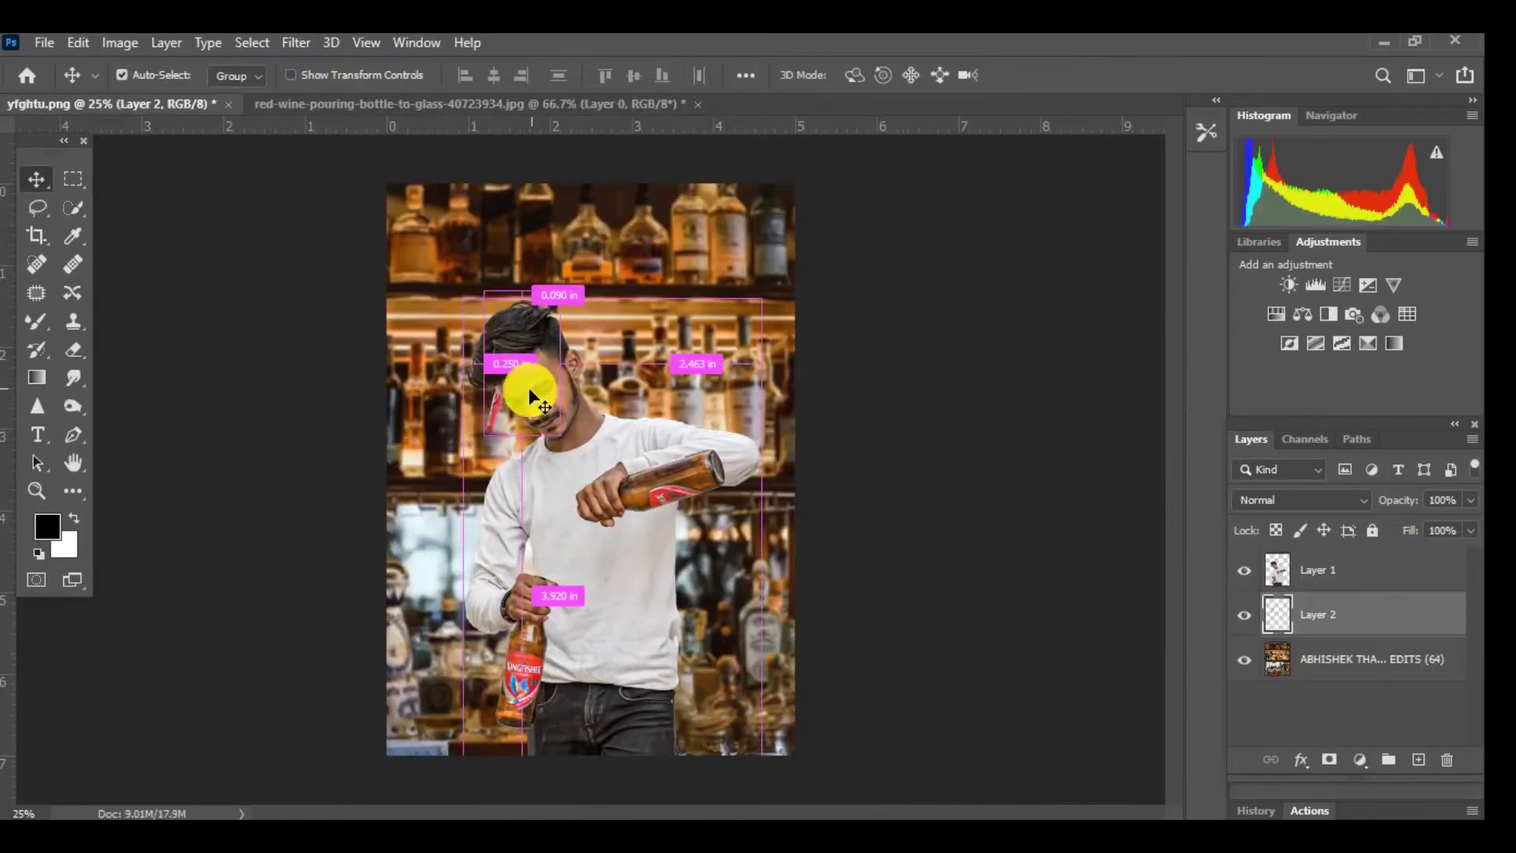
Place the wine stream above Layer 1 and scale it down beside the pouring bottle.
drag(1334, 614, 1343, 562)
key(ctrl+t)
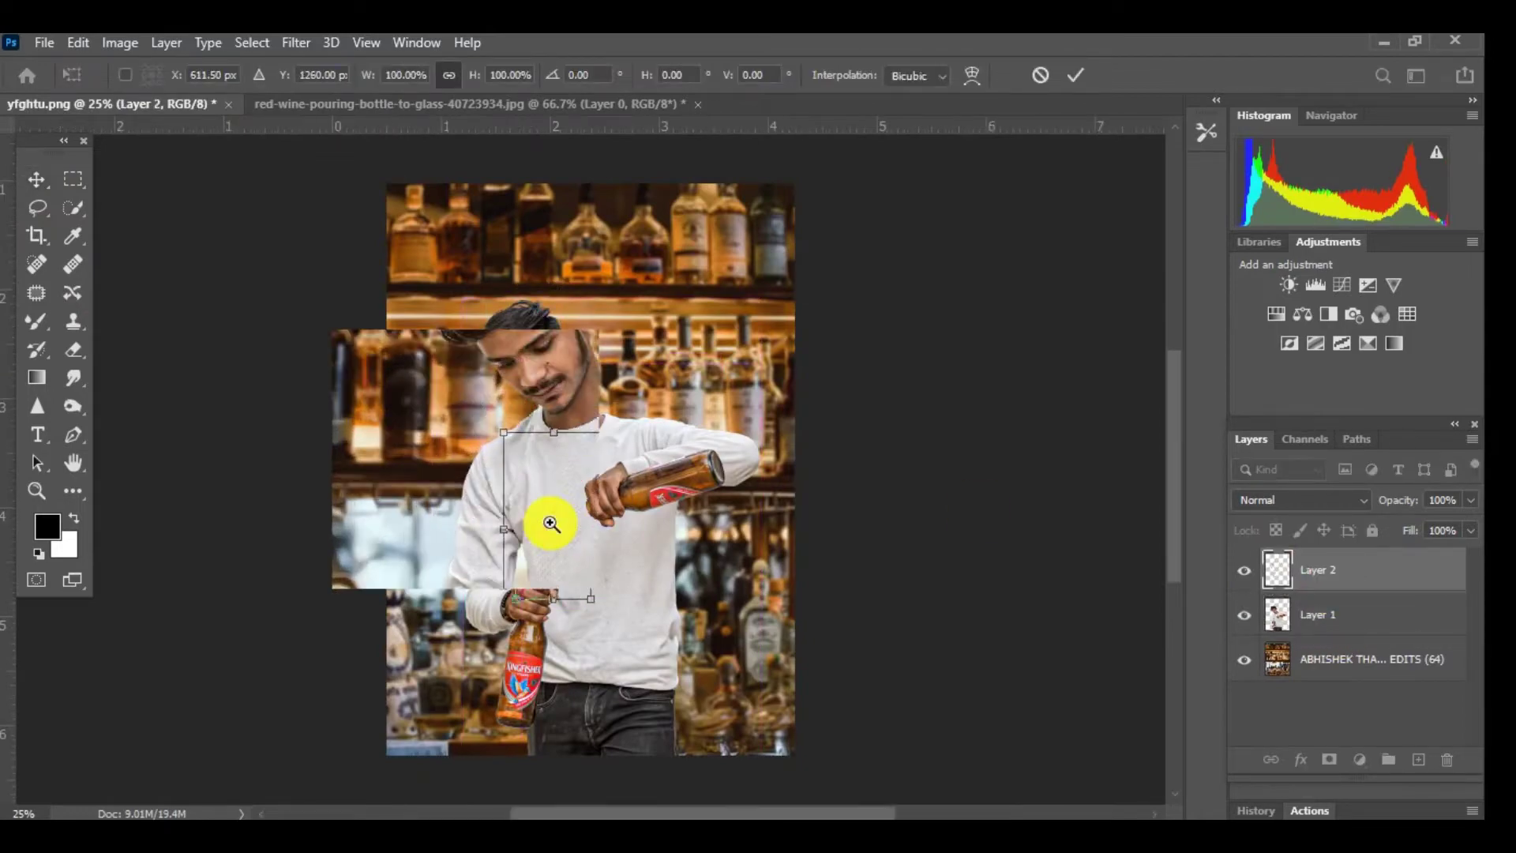
click(551, 523)
click(559, 481)
drag(694, 221, 653, 329)
mouse_move(563, 387)
mouse_down()
mouse_move(612, 424)
mouse_move(633, 348)
mouse_up()
key(ctrl+plus)
drag(671, 232, 680, 230)
key(Return)
click(1470, 530)
Lower the stream layer's fill to 40%.
drag(1470, 553, 1397, 556)
ctrl+alt+click(629, 342)
ctrl+click(591, 437)
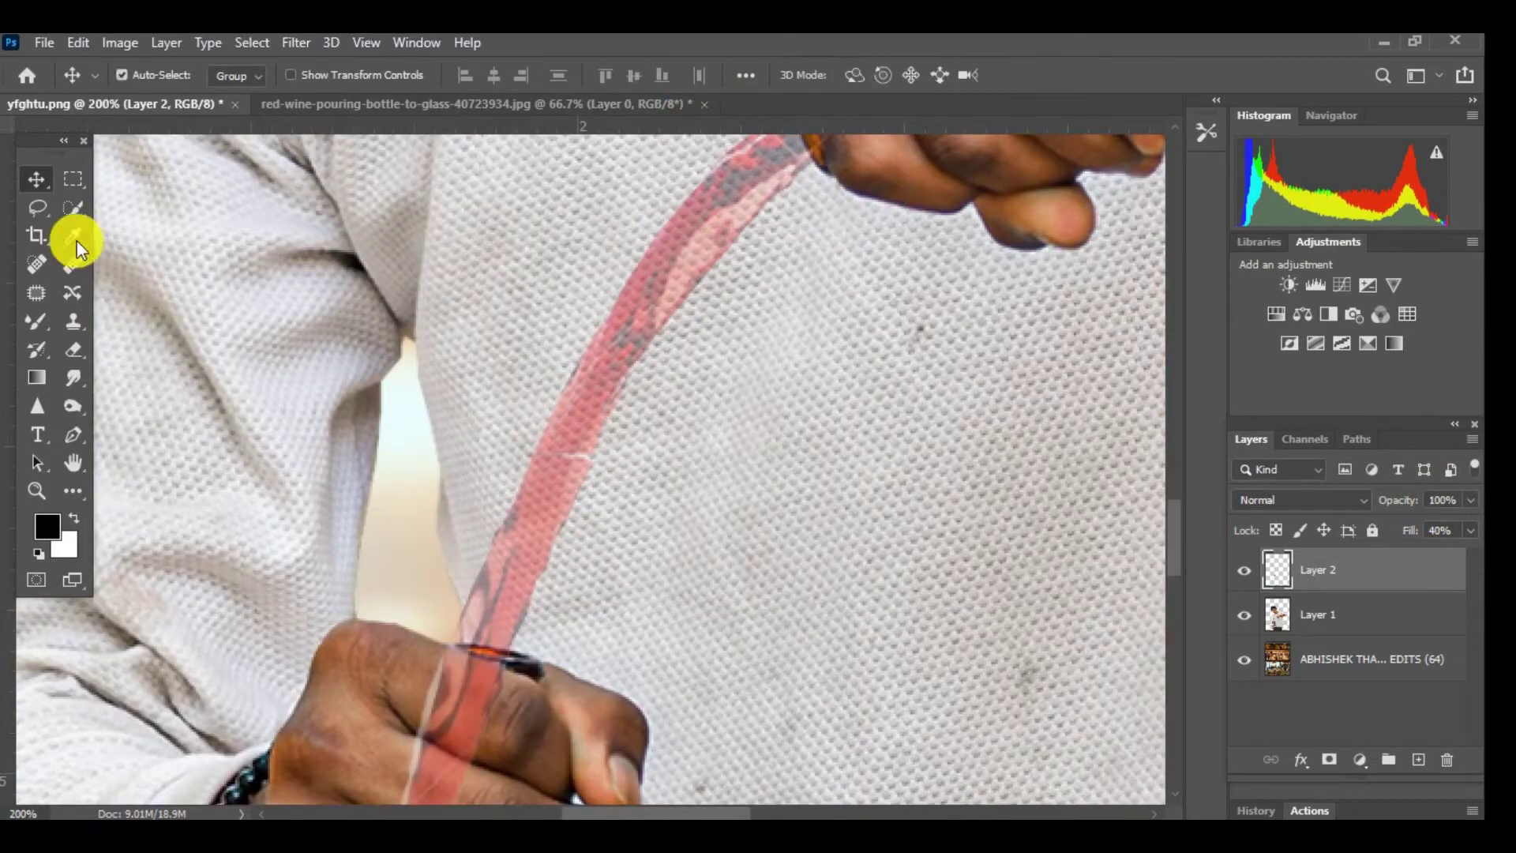
Warp the stream to flow from the pouring bottle's mouth toward the lower bottle.
key(ctrl+t)
click(972, 75)
drag(370, 653, 400, 632)
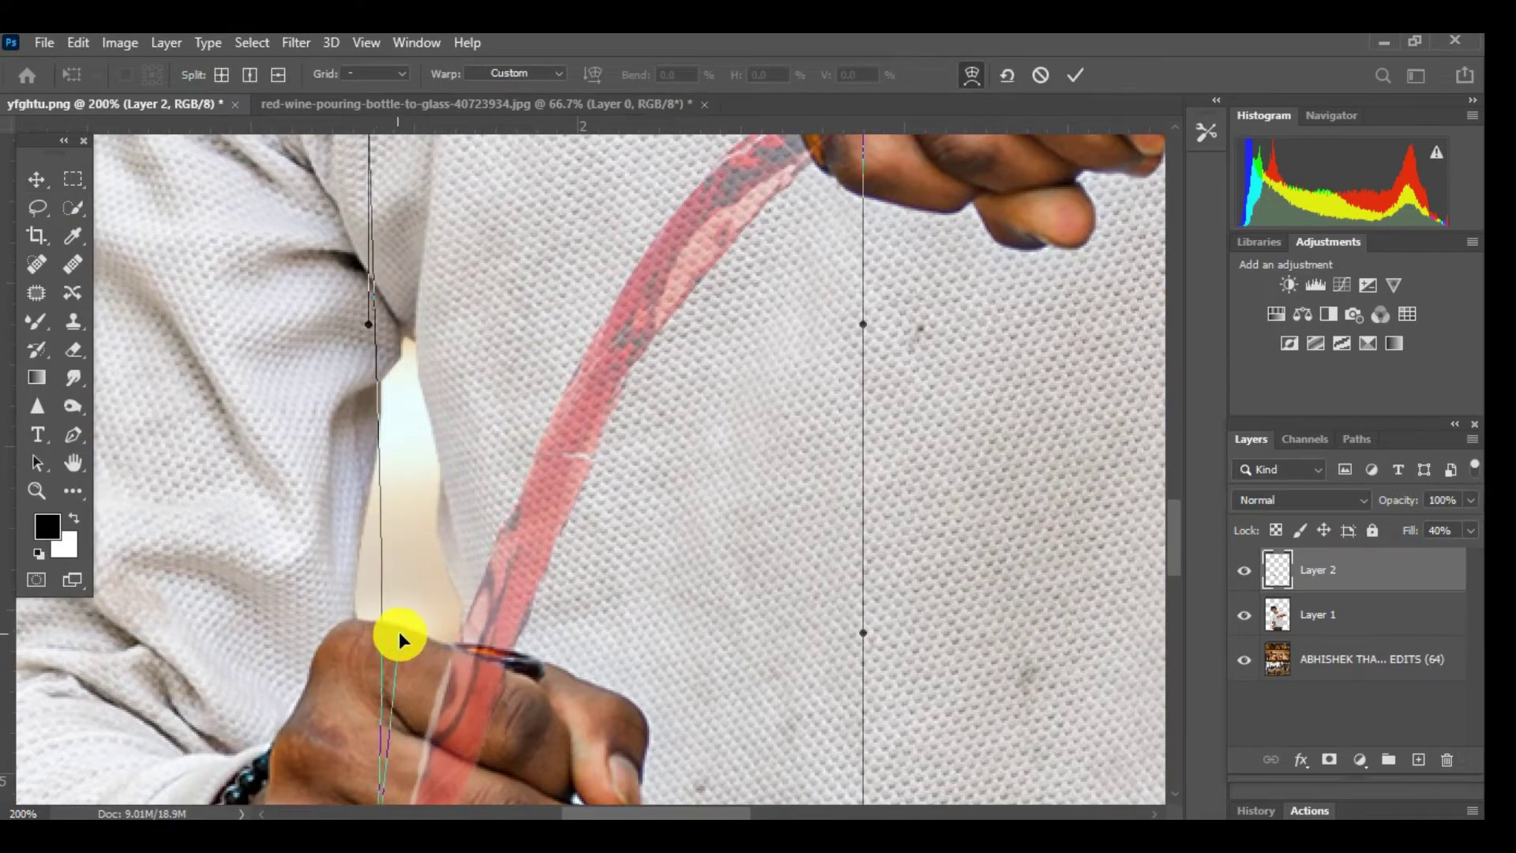
key(ctrl+minus)
drag(453, 756, 484, 698)
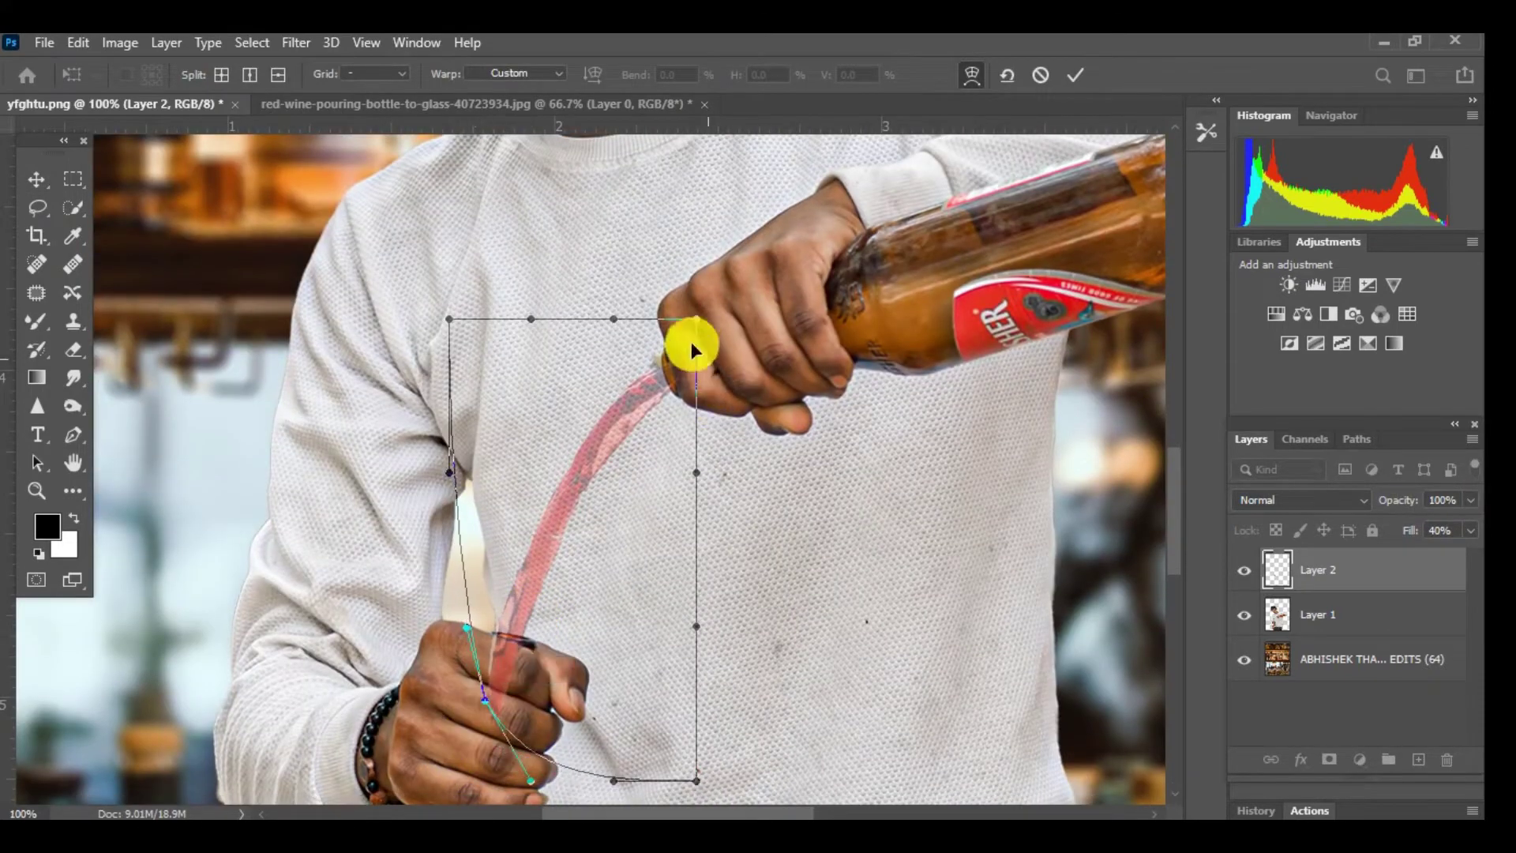
drag(697, 320, 695, 332)
click(1075, 75)
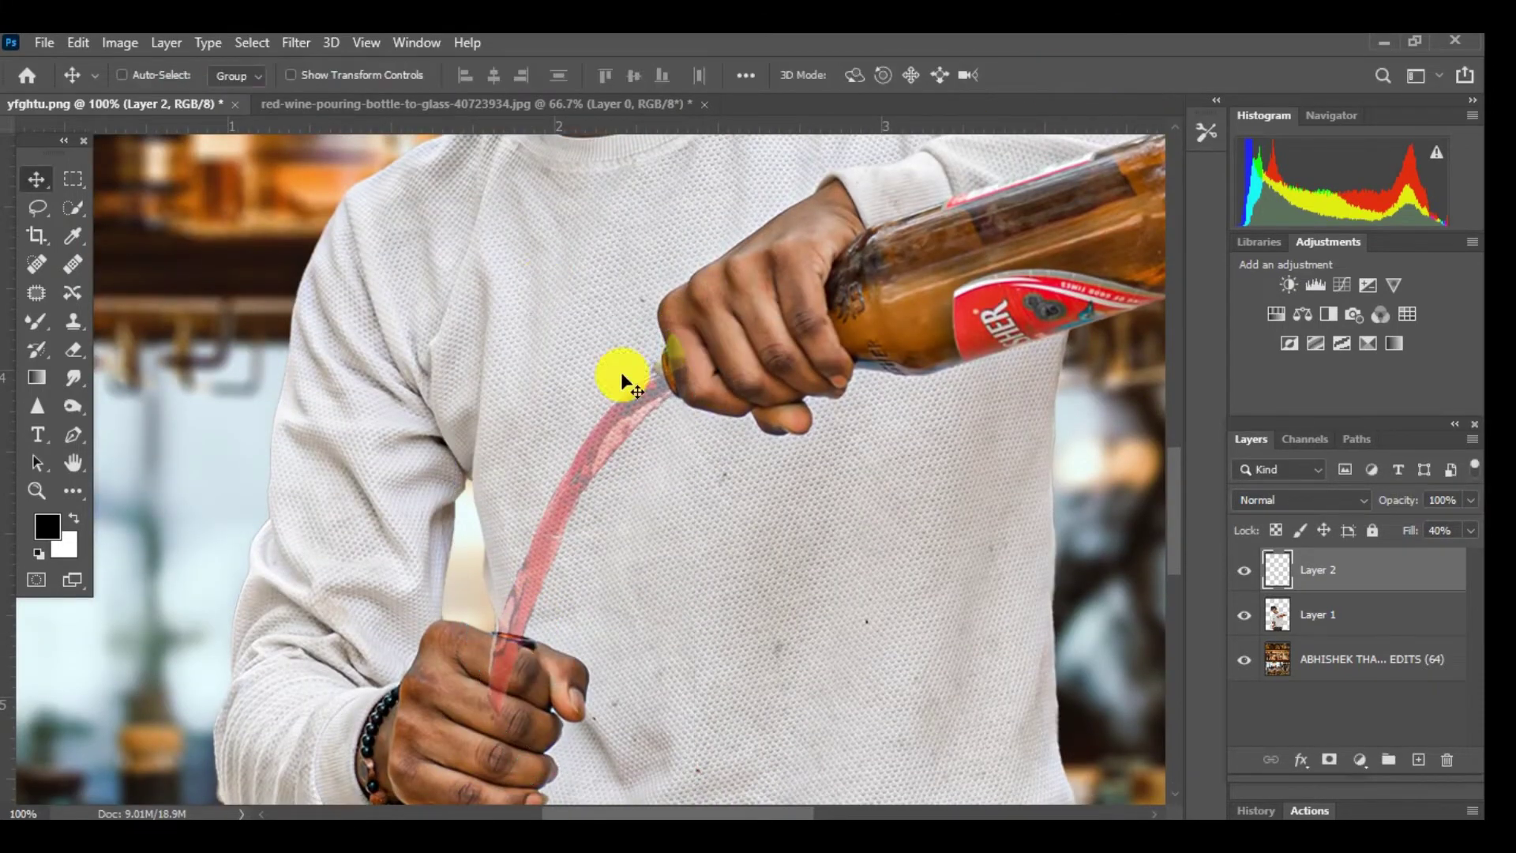
key(ctrl+plus)
key(ctrl+plus)
click(74, 349)
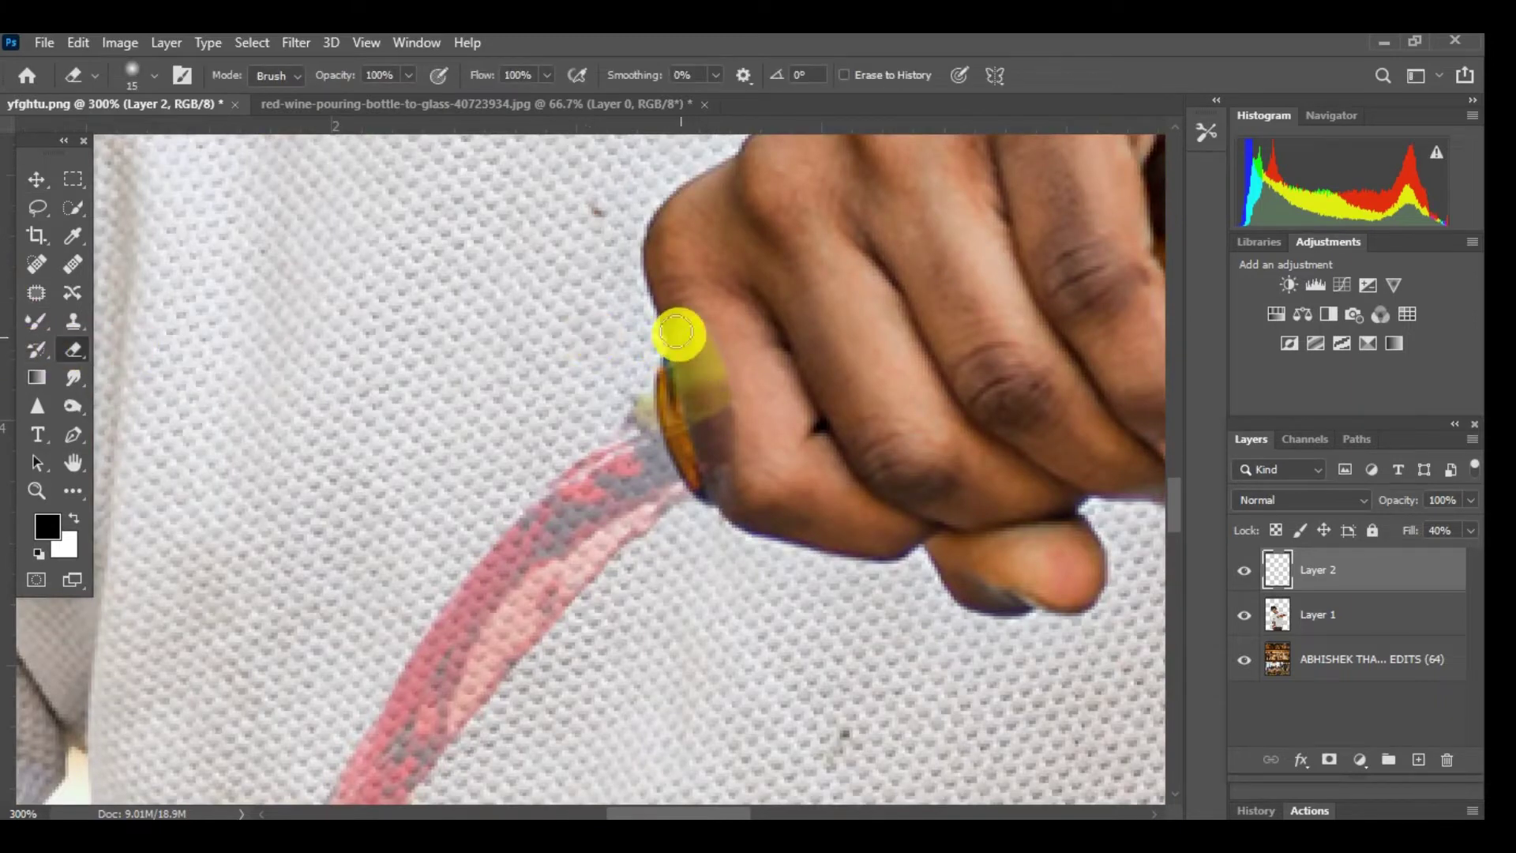
Erase the stream where it crosses the fingers with a smaller eraser, then restore fill to 100%.
key(bracketleft)
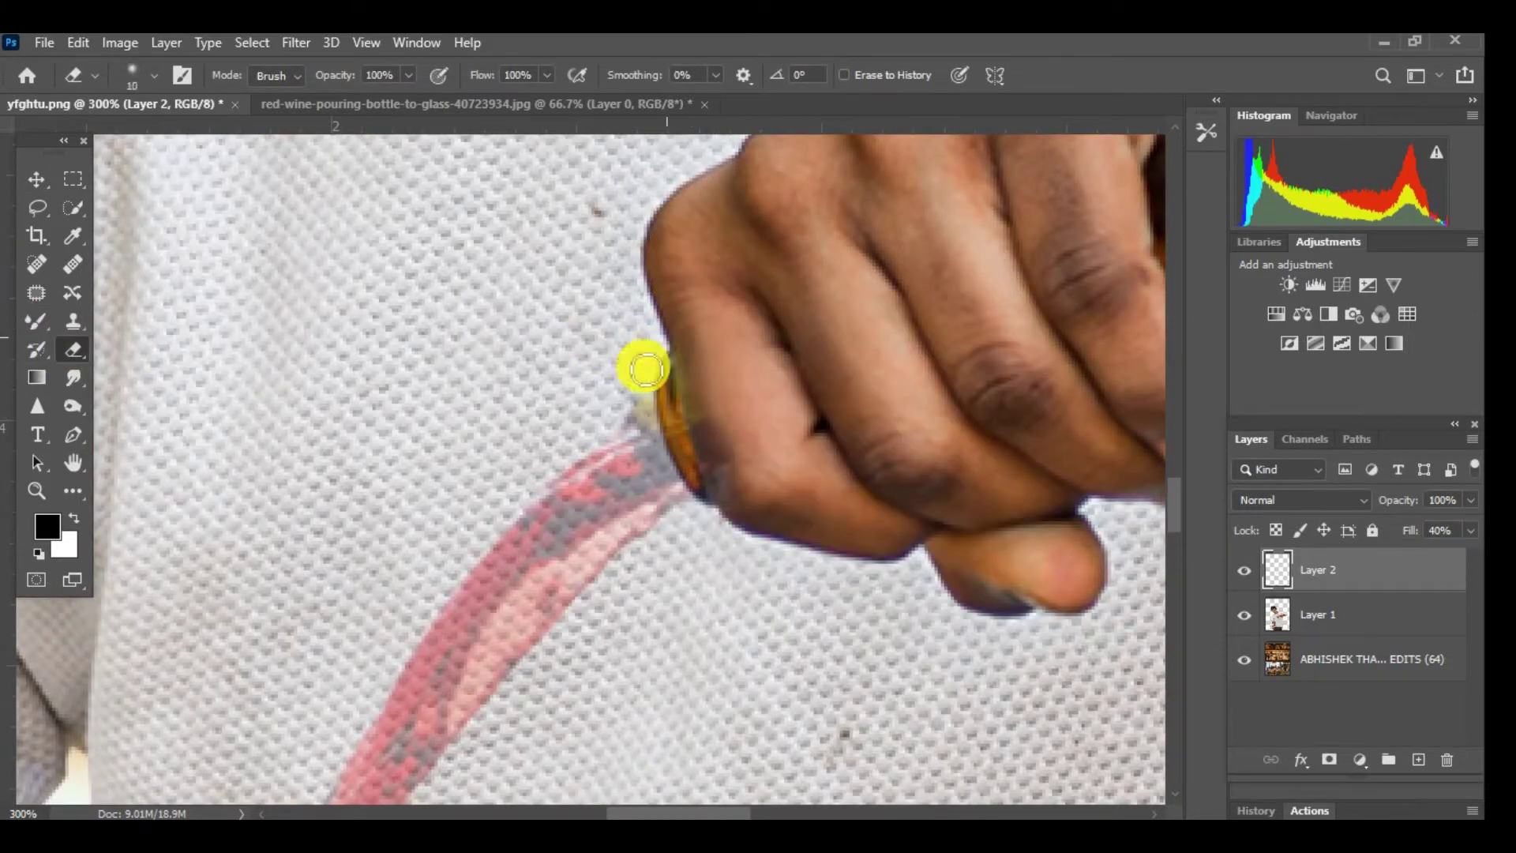
drag(1470, 530, 1475, 551)
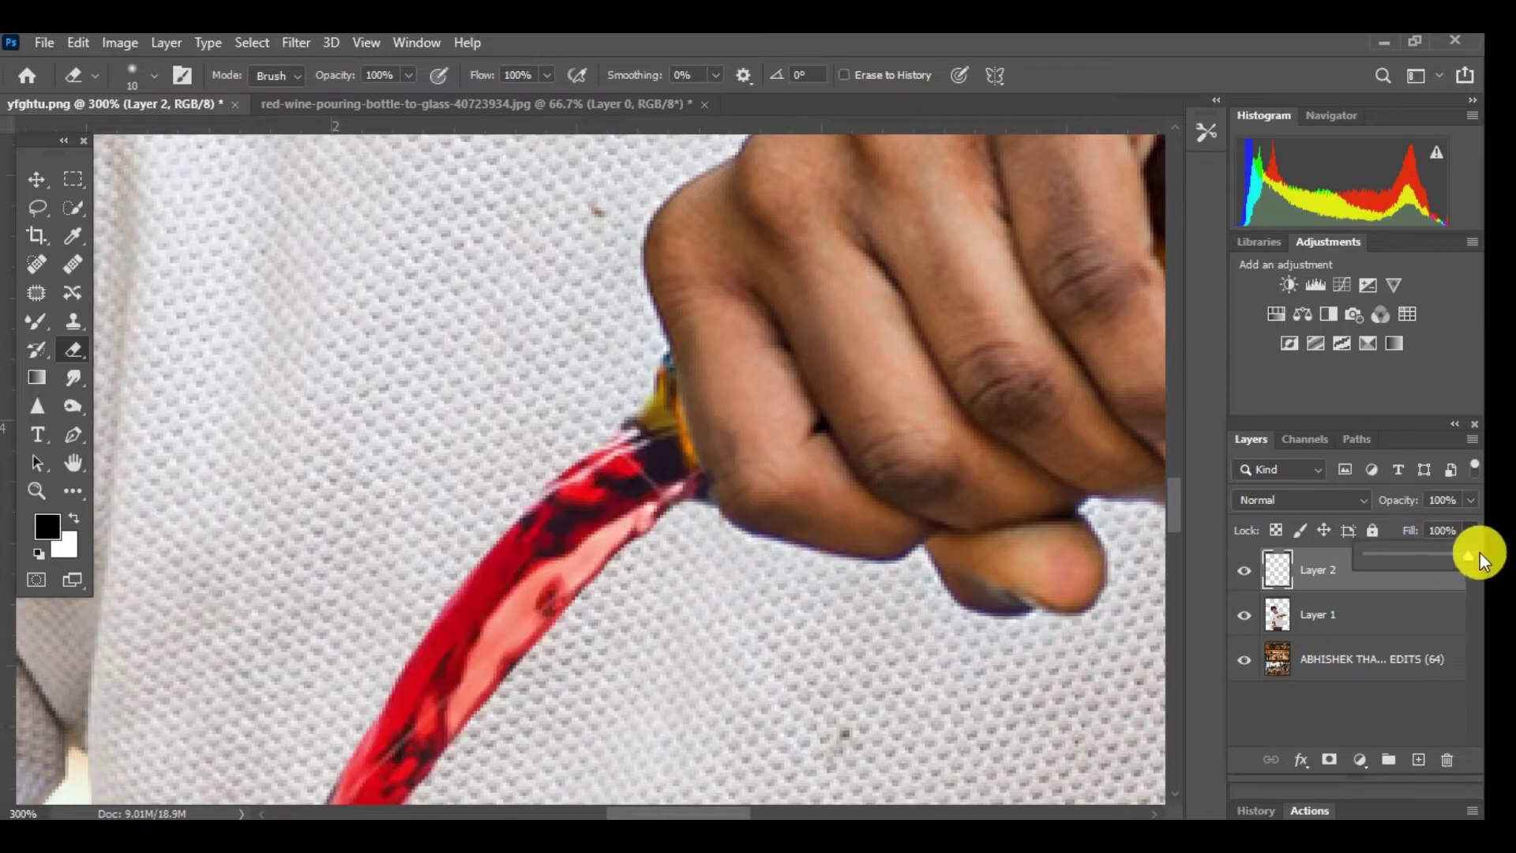
drag(698, 510, 802, 315)
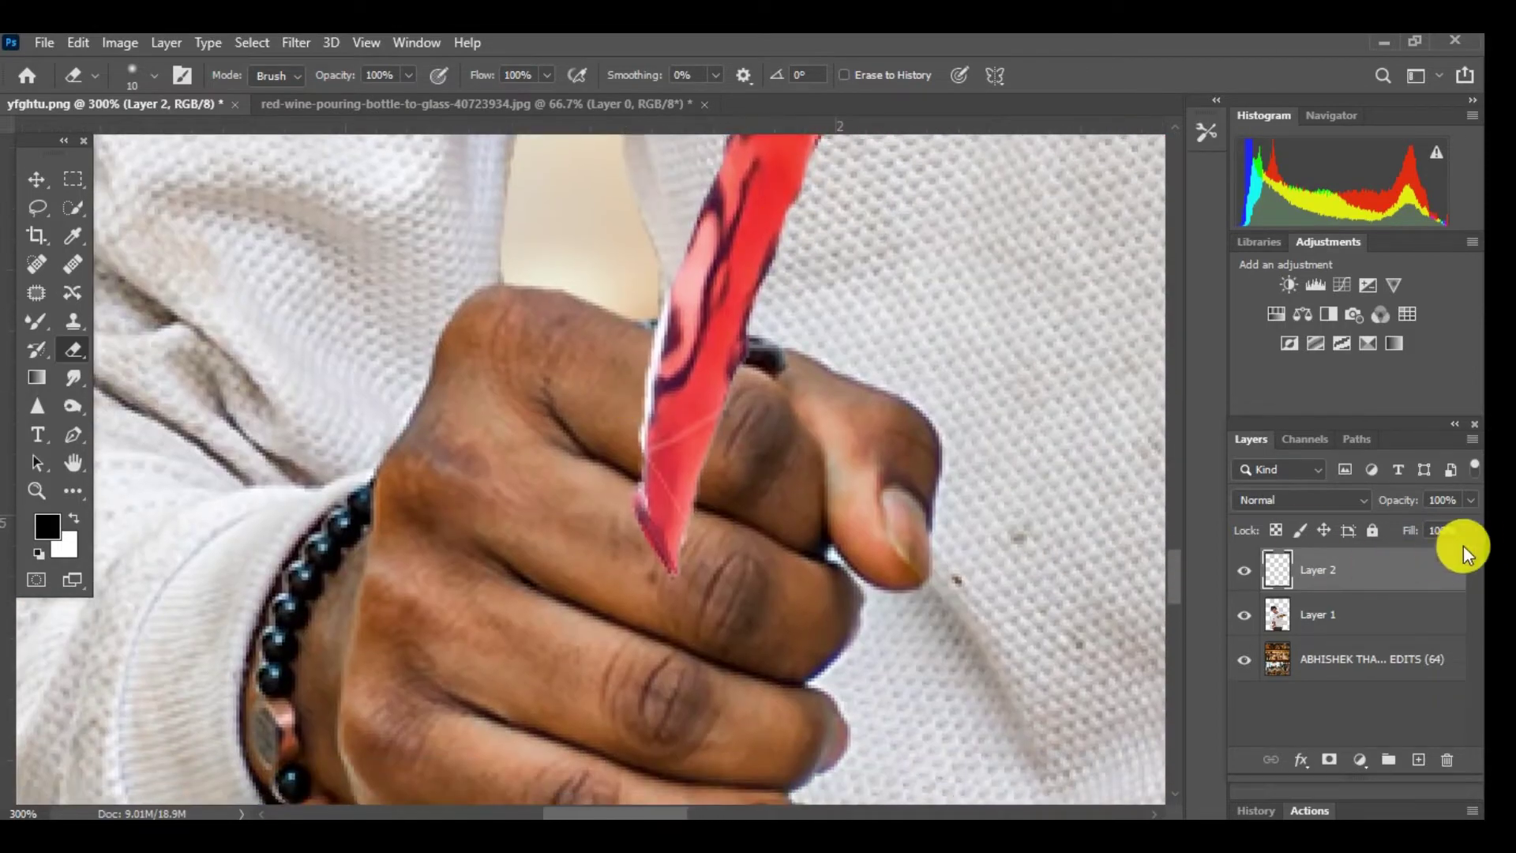
drag(1470, 530, 1435, 557)
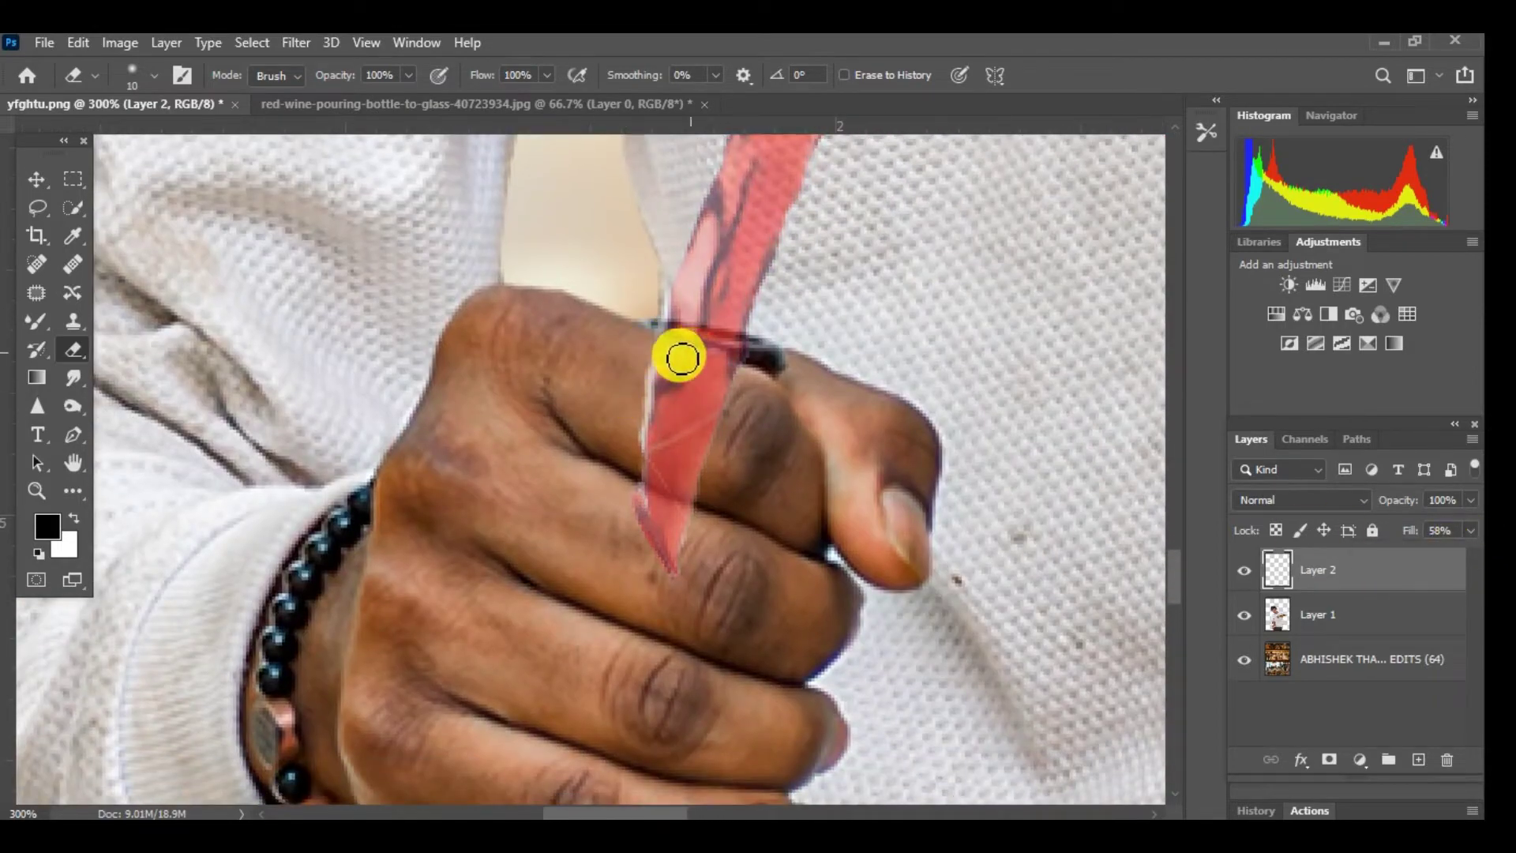
drag(723, 362, 650, 580)
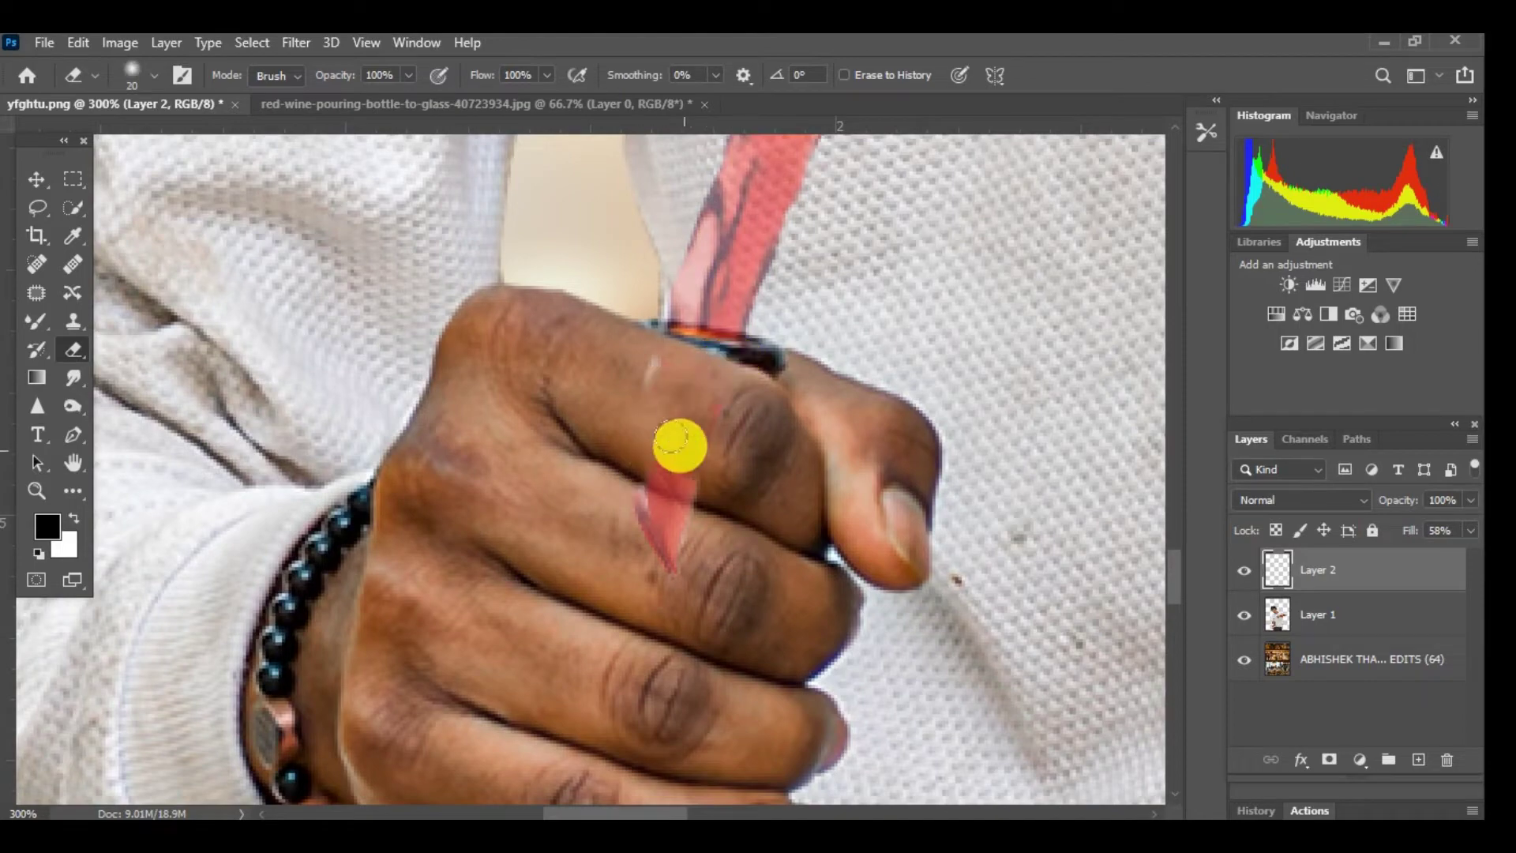
key(bracketleft)
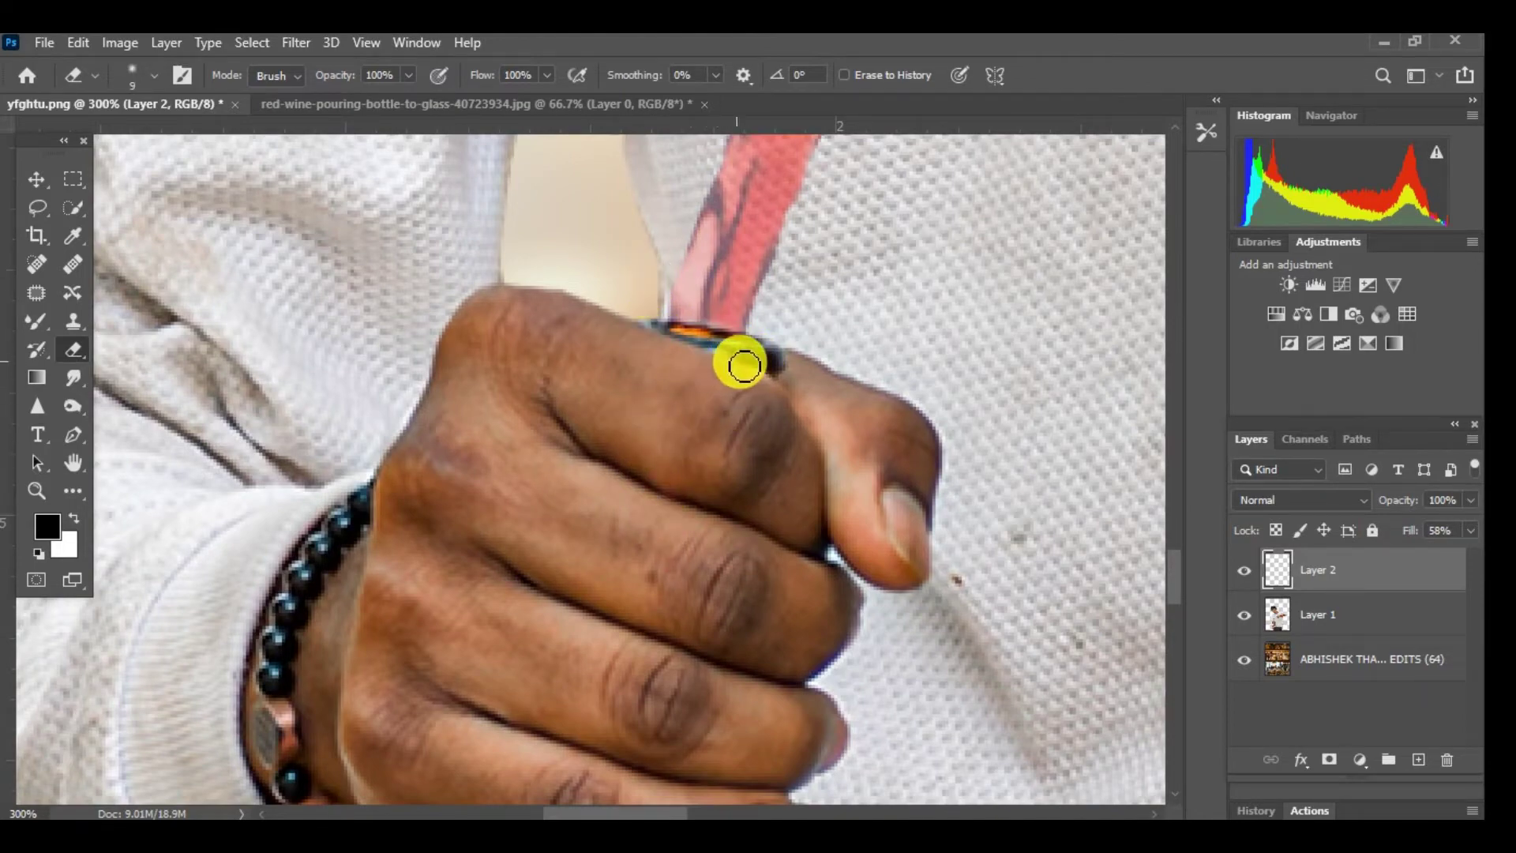
key(ctrl+0)
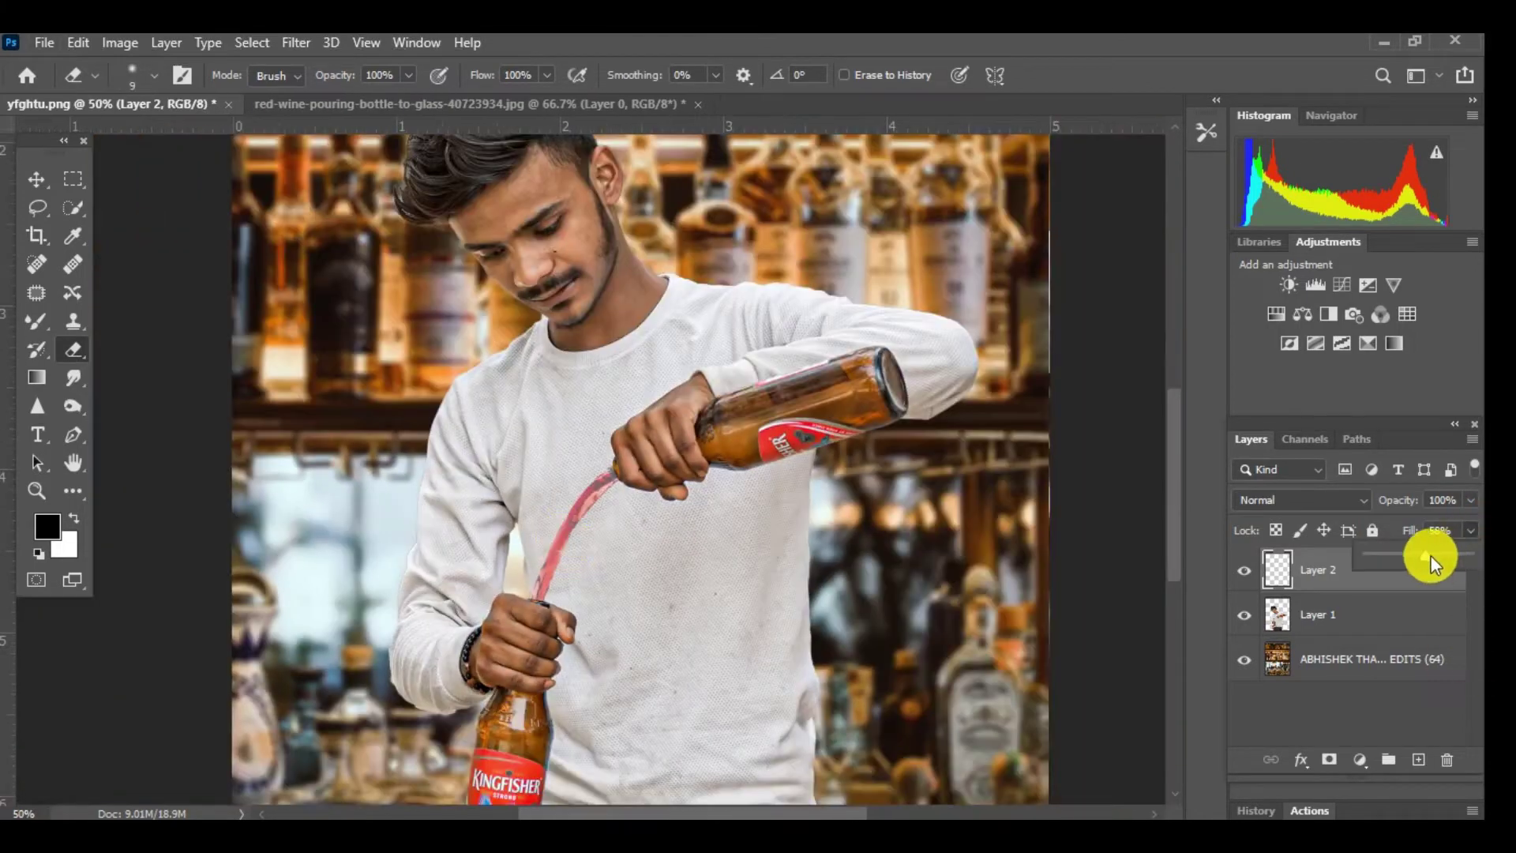
drag(1431, 560, 1472, 555)
key(ctrl+minus)
key(ctrl+minus)
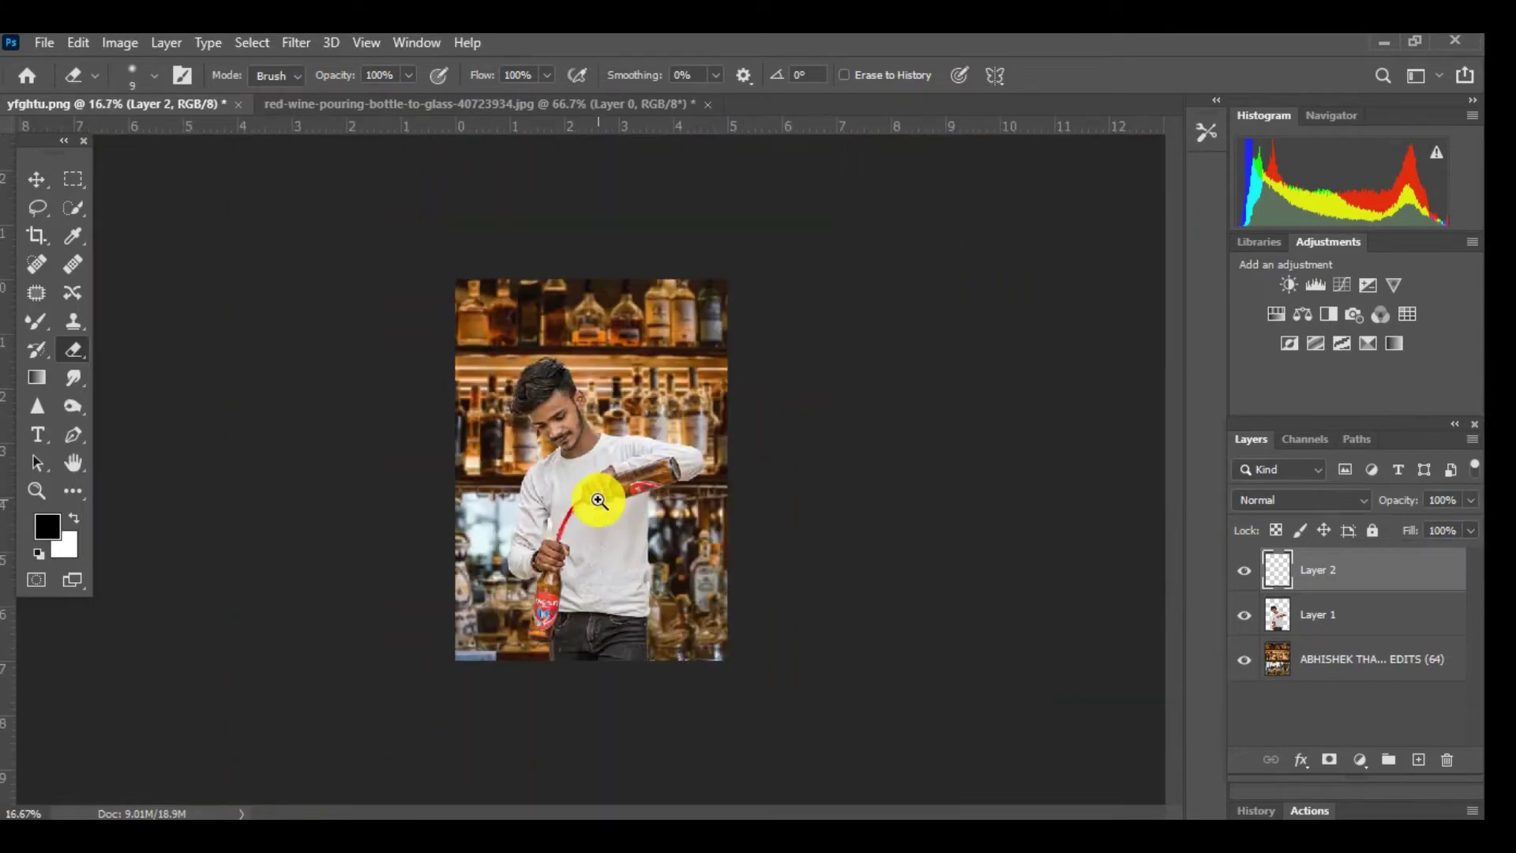
Apply a Hue/Saturation hue shift of +24 to turn the red stream amber.
ctrl+click(598, 500)
ctrl+click(633, 477)
ctrl+click(585, 507)
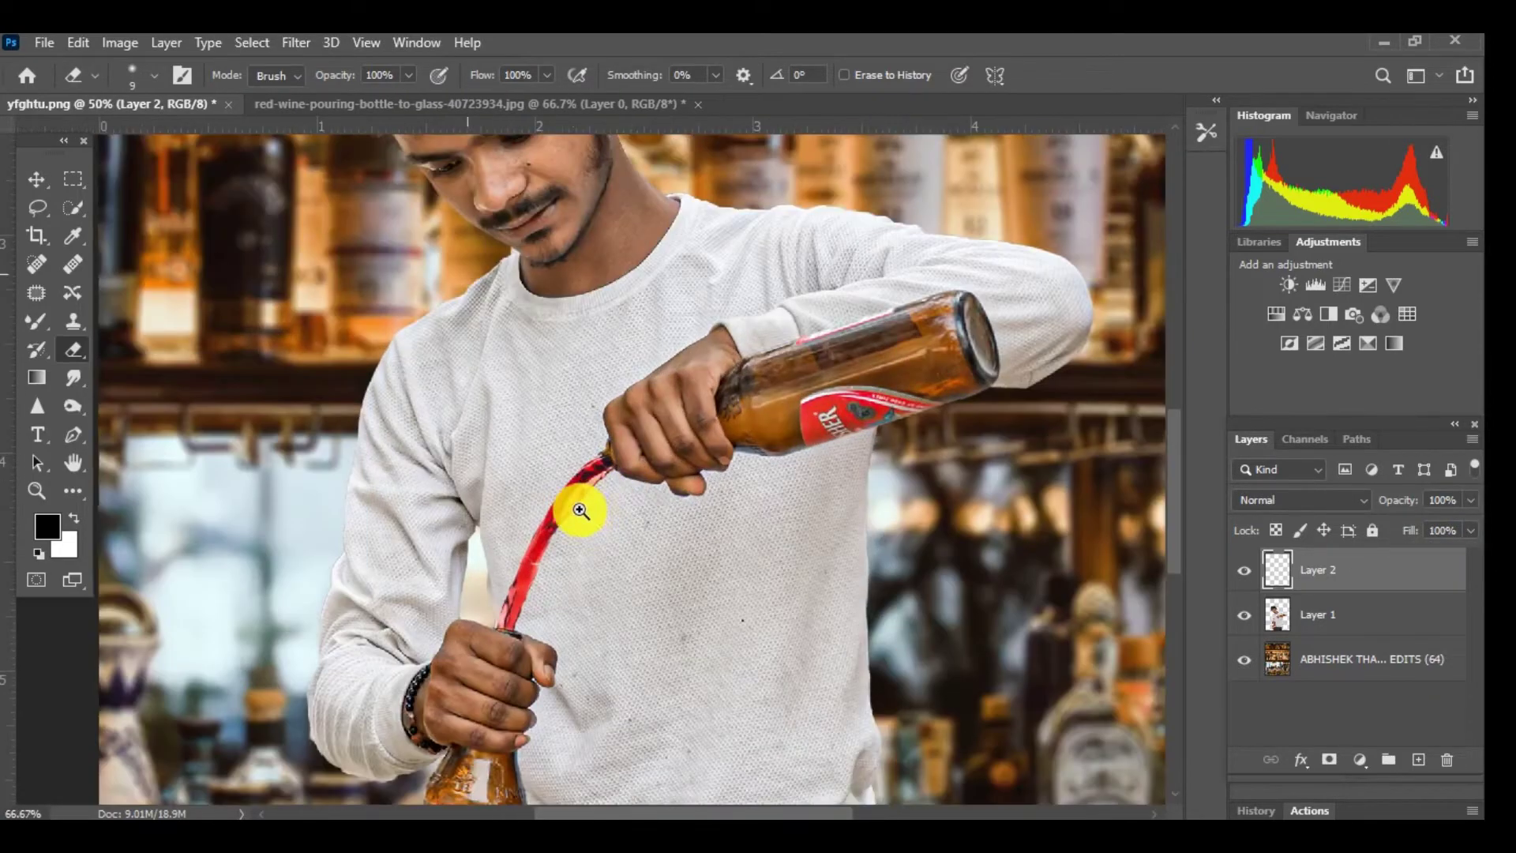
key(ctrl+minus)
key(ctrl+minus)
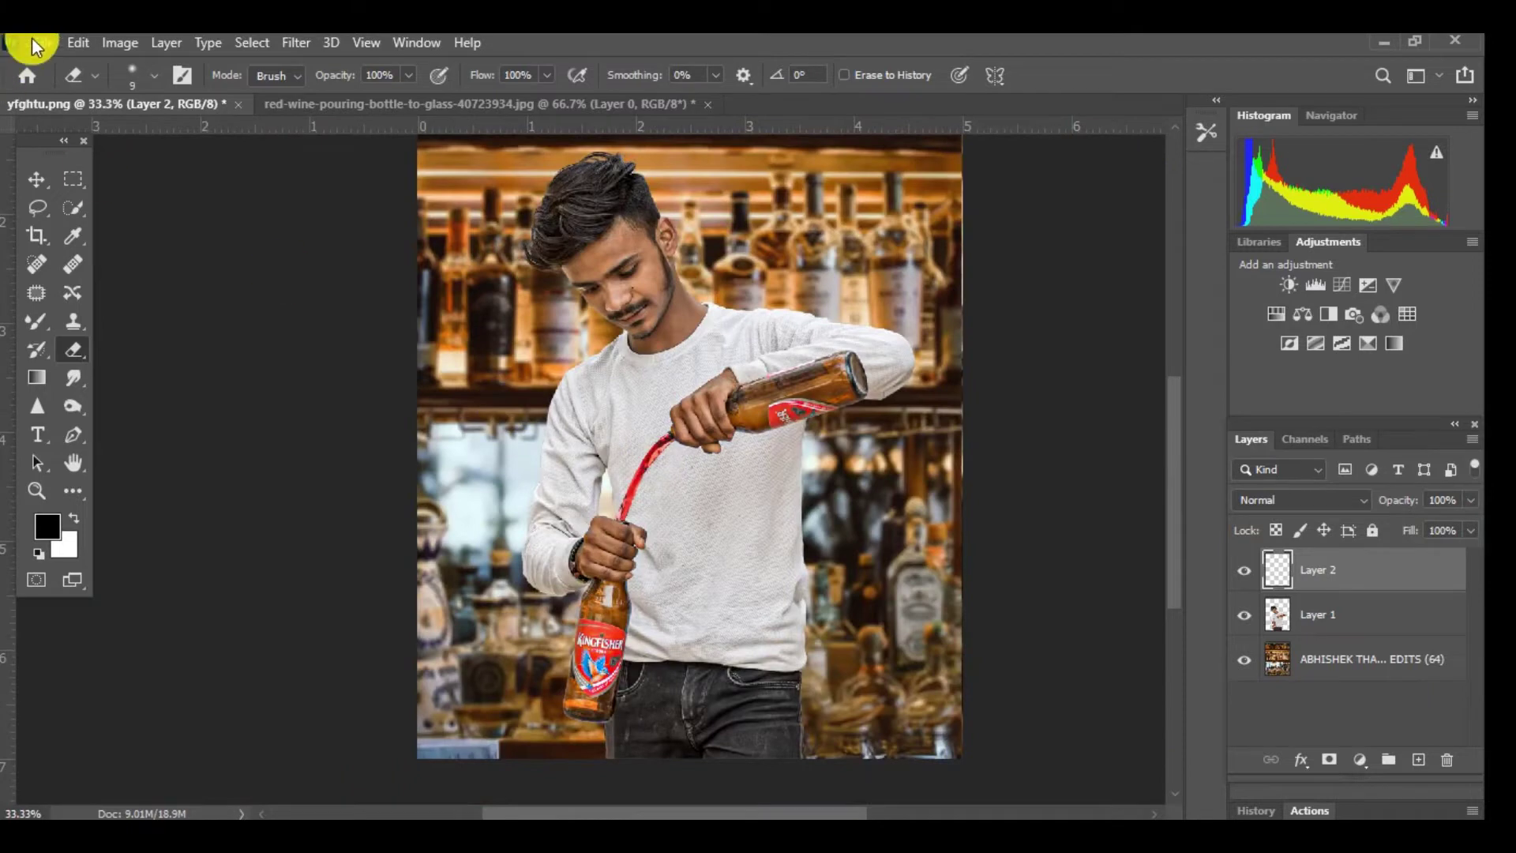
click(118, 42)
mouse_move(154, 99)
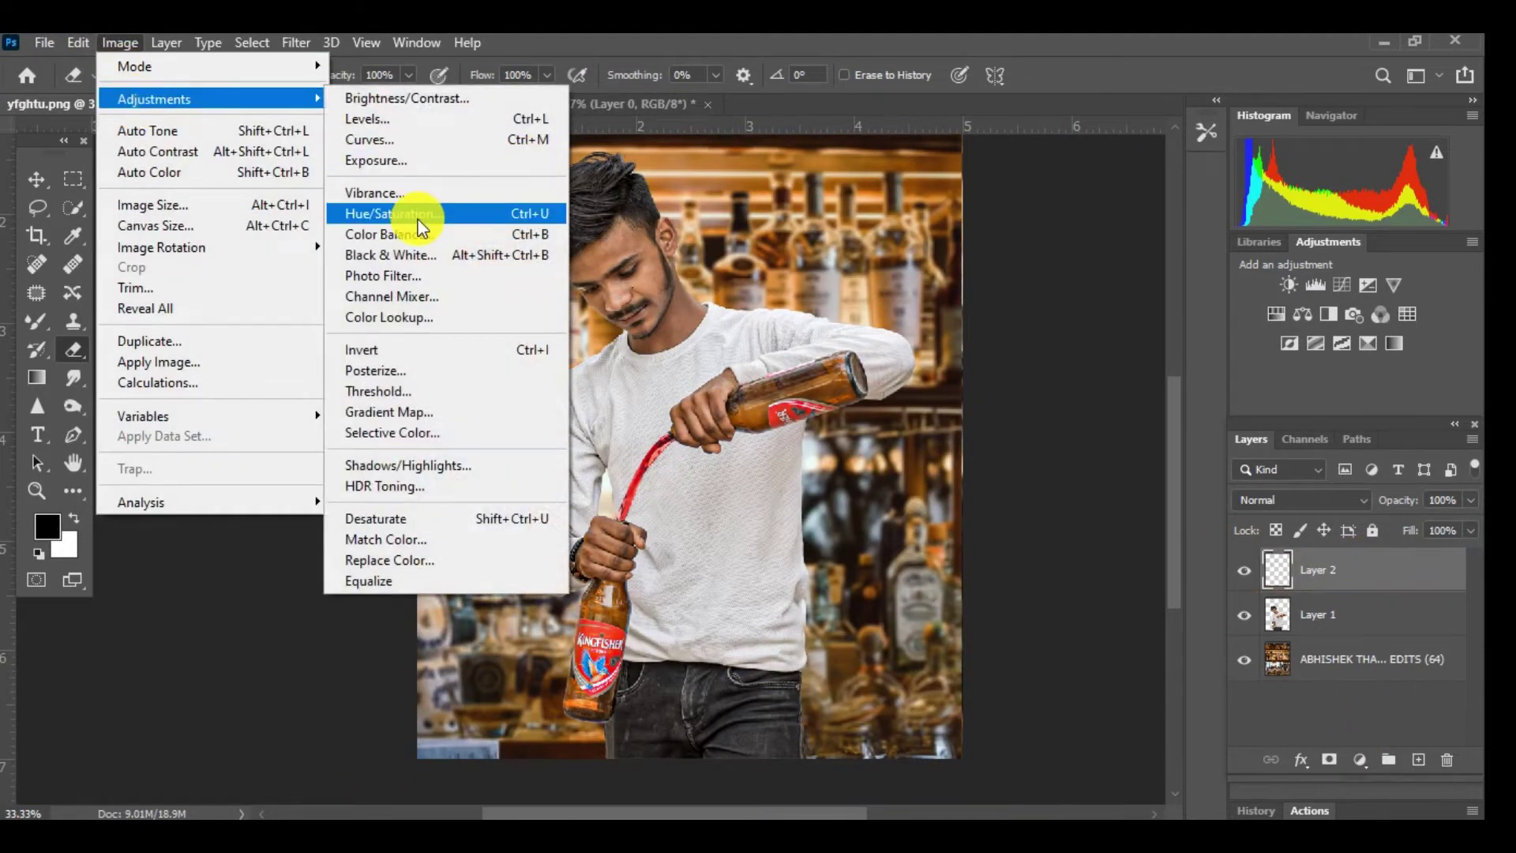
click(421, 227)
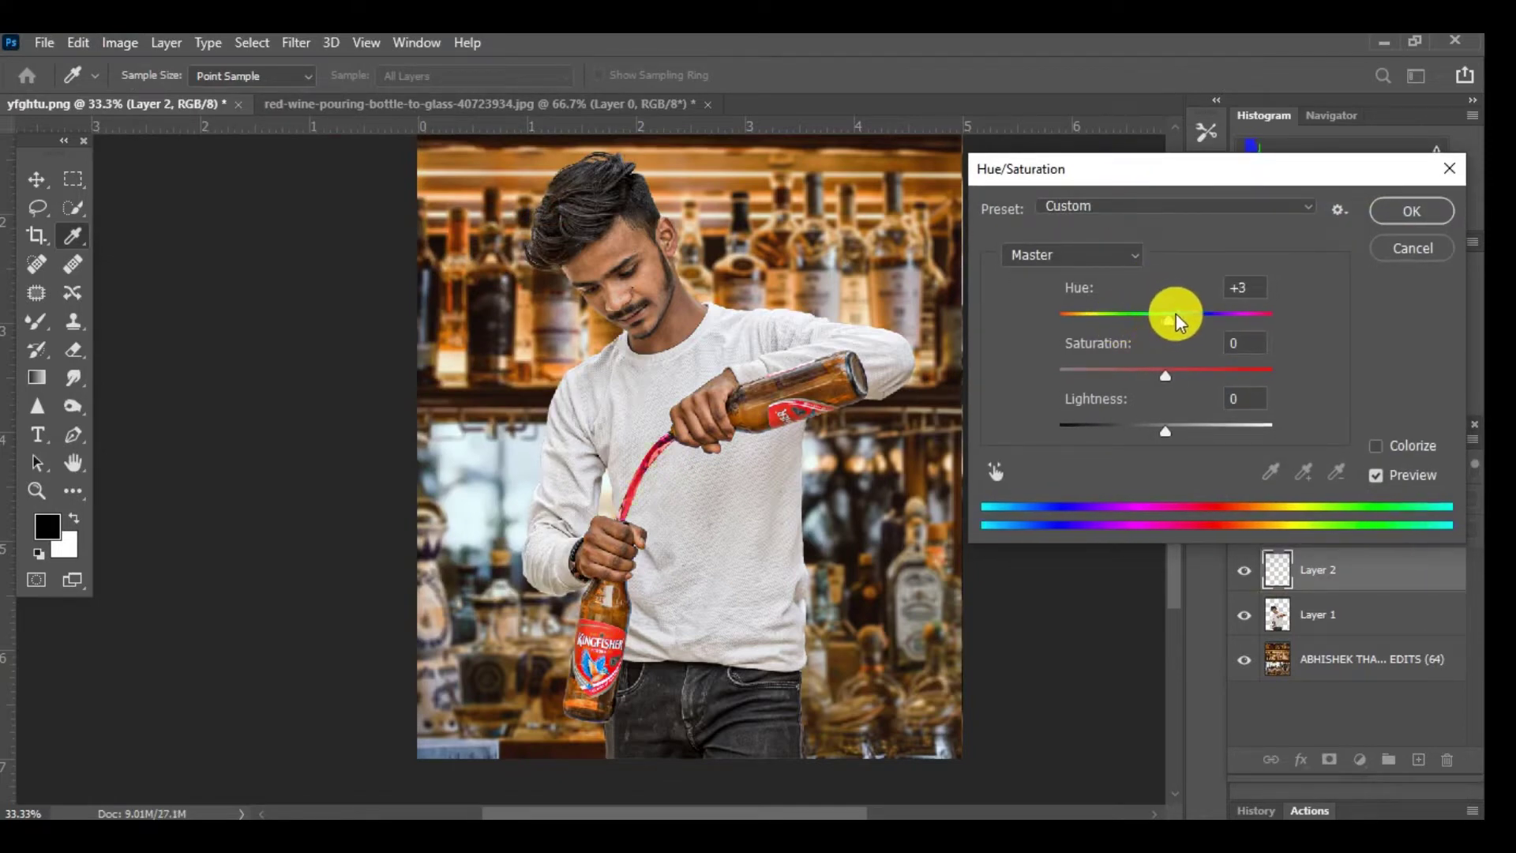
drag(1205, 314, 1192, 313)
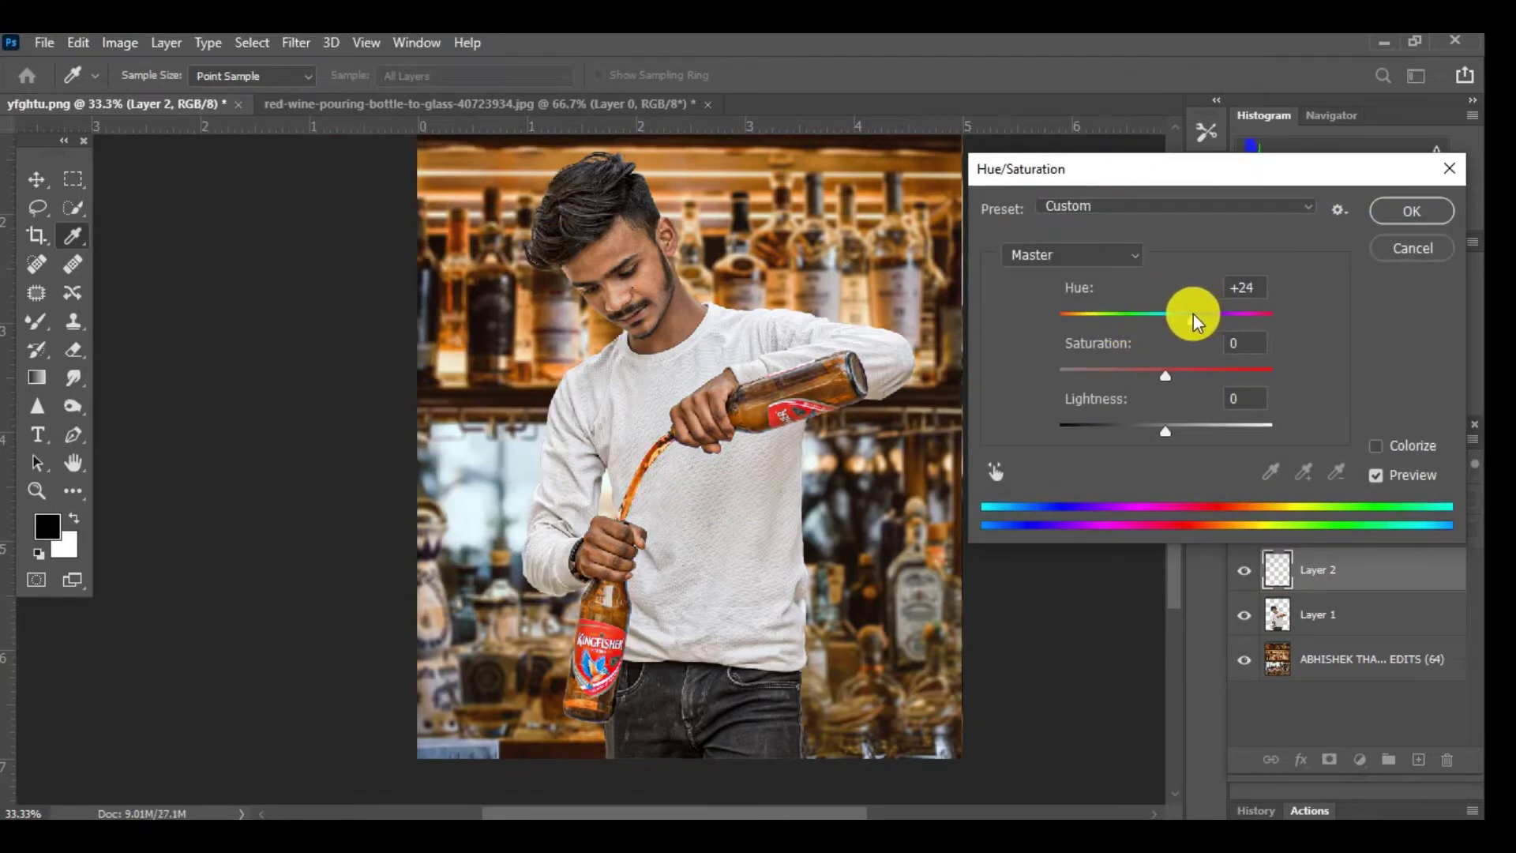
click(1378, 215)
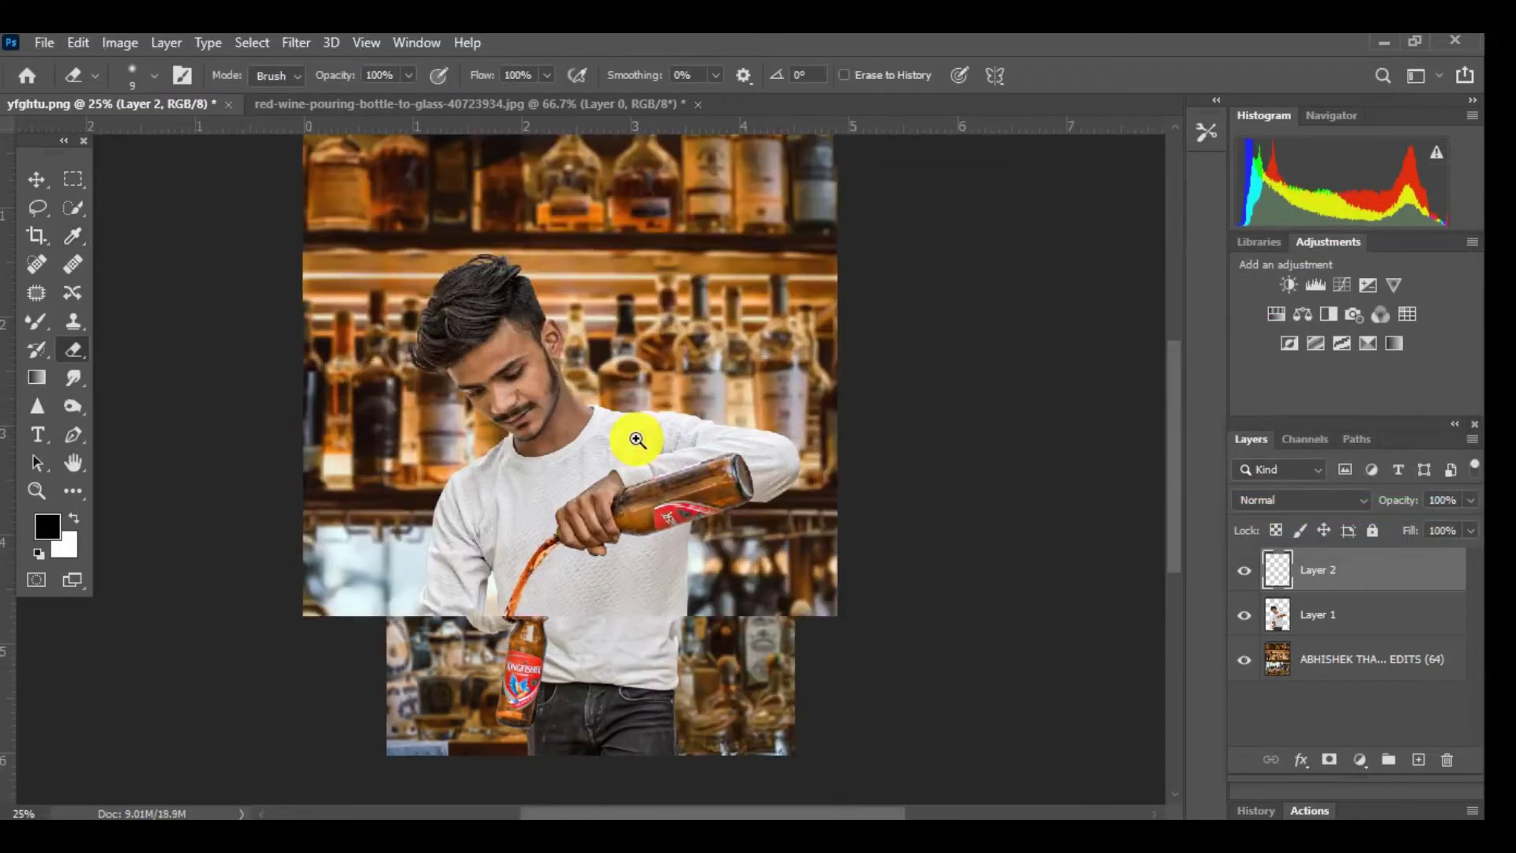
Select the stream, man and bar background layers and merge them with Merge Layers.
scroll(637, 440, up, 1)
scroll(592, 437, up, 1)
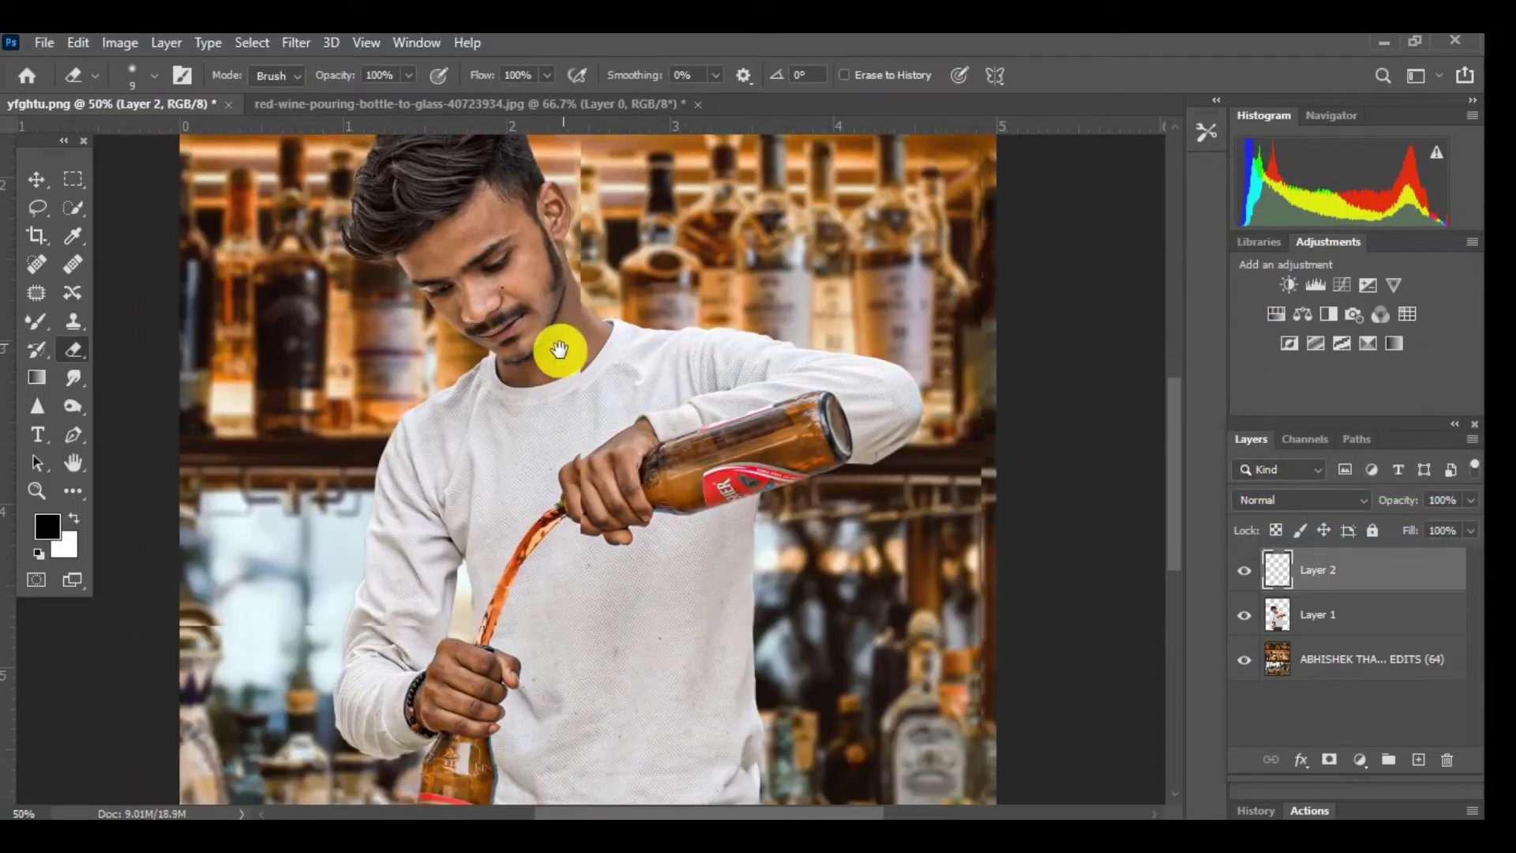
scroll(559, 345, down, 1)
scroll(558, 349, down, 1)
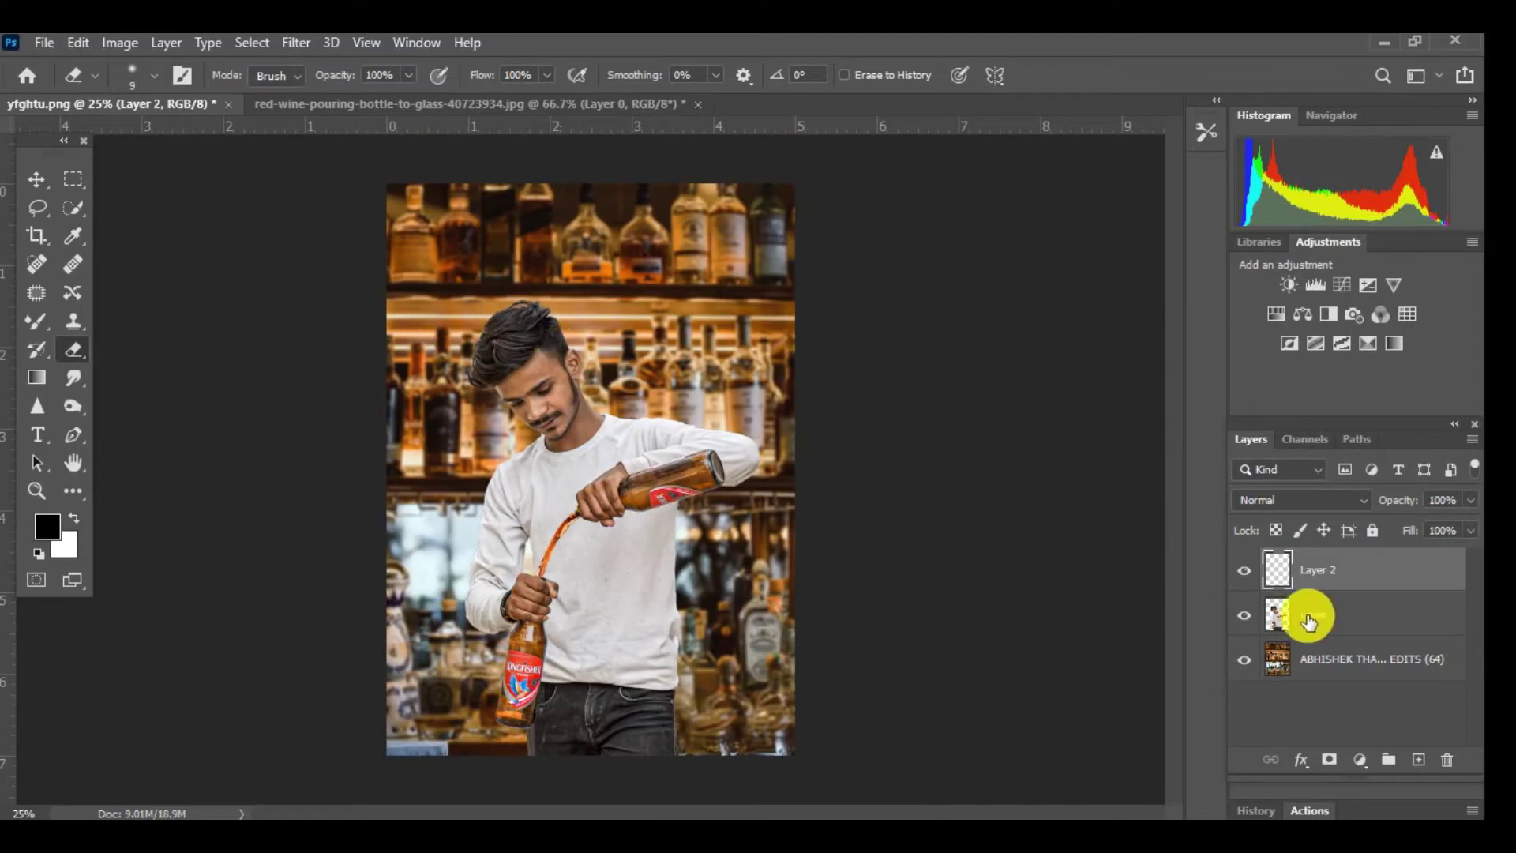
ctrl+click(1334, 624)
ctrl+click(1340, 662)
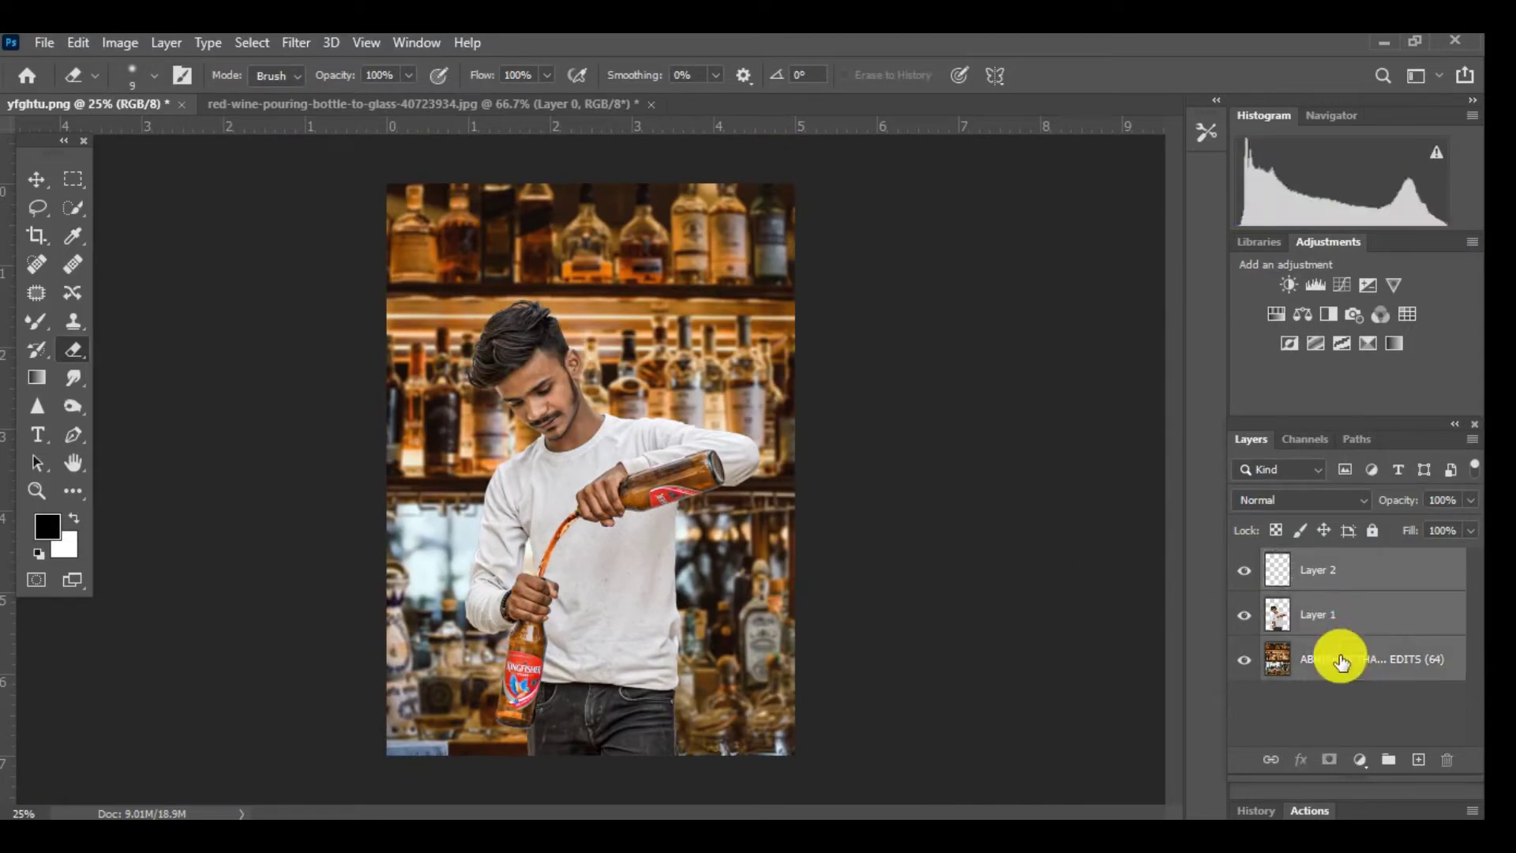
right_click(1340, 662)
click(1050, 669)
Zoom the image to 25% and open the Camera Raw filter.
scroll(569, 403, down, 1)
click(568, 405)
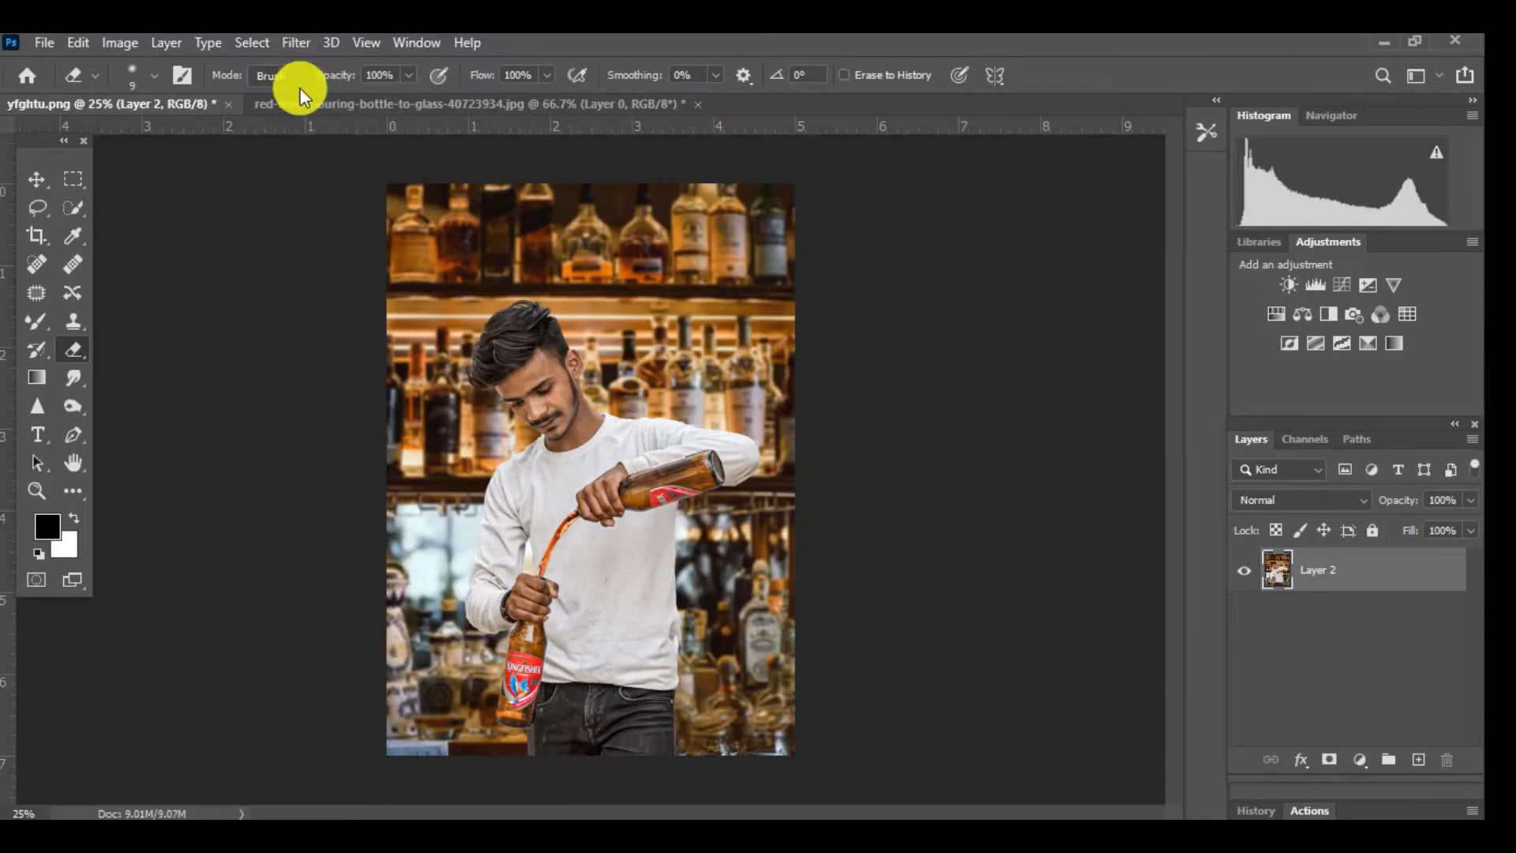
click(296, 42)
click(324, 159)
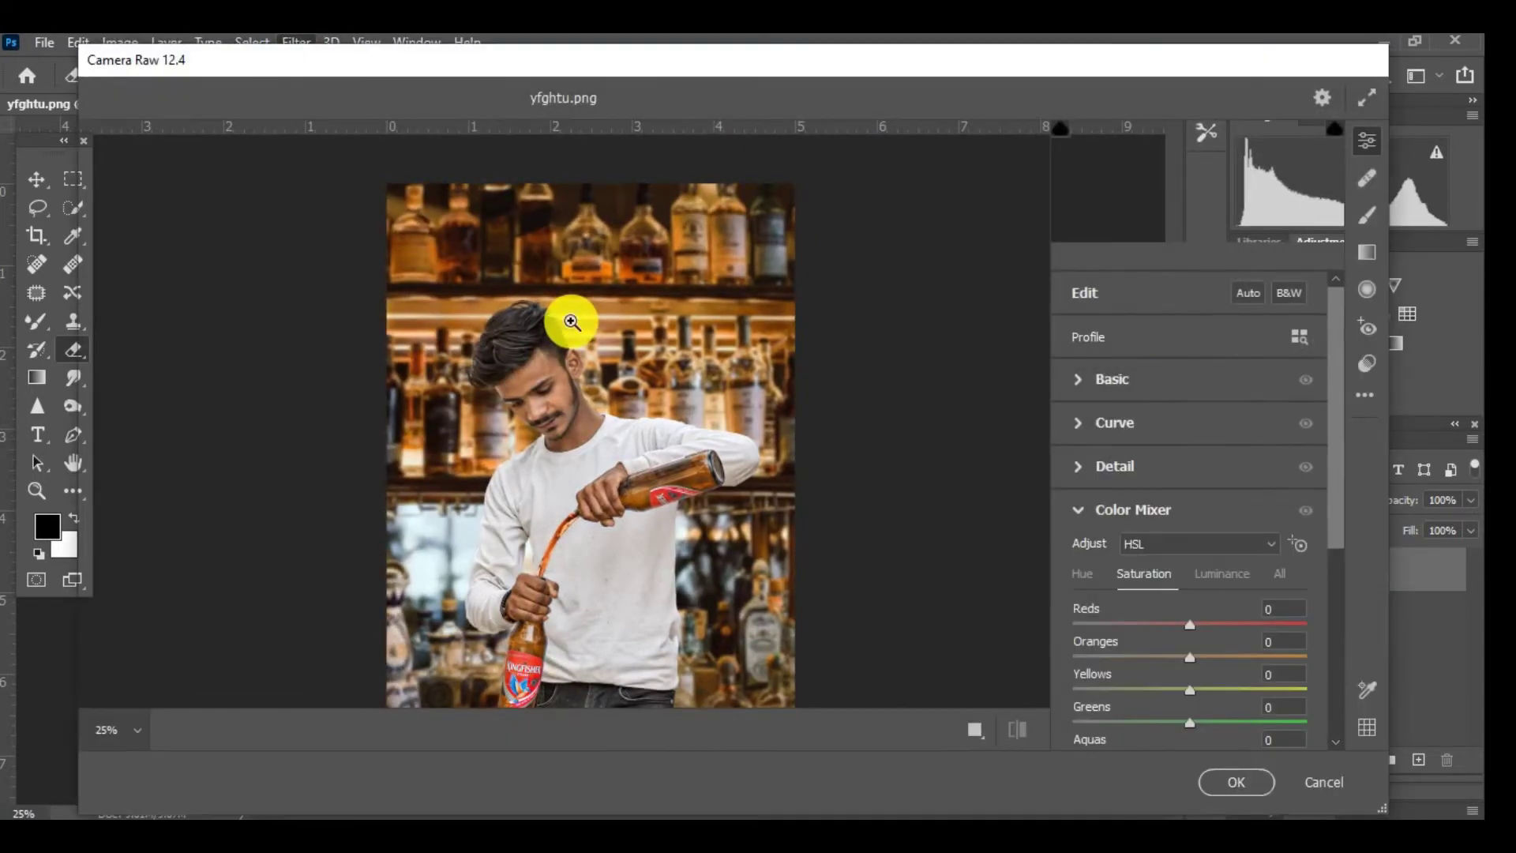
Lift the shadows to +15 in Camera Raw's Basic panel.
click(1161, 381)
drag(533, 281, 1200, 383)
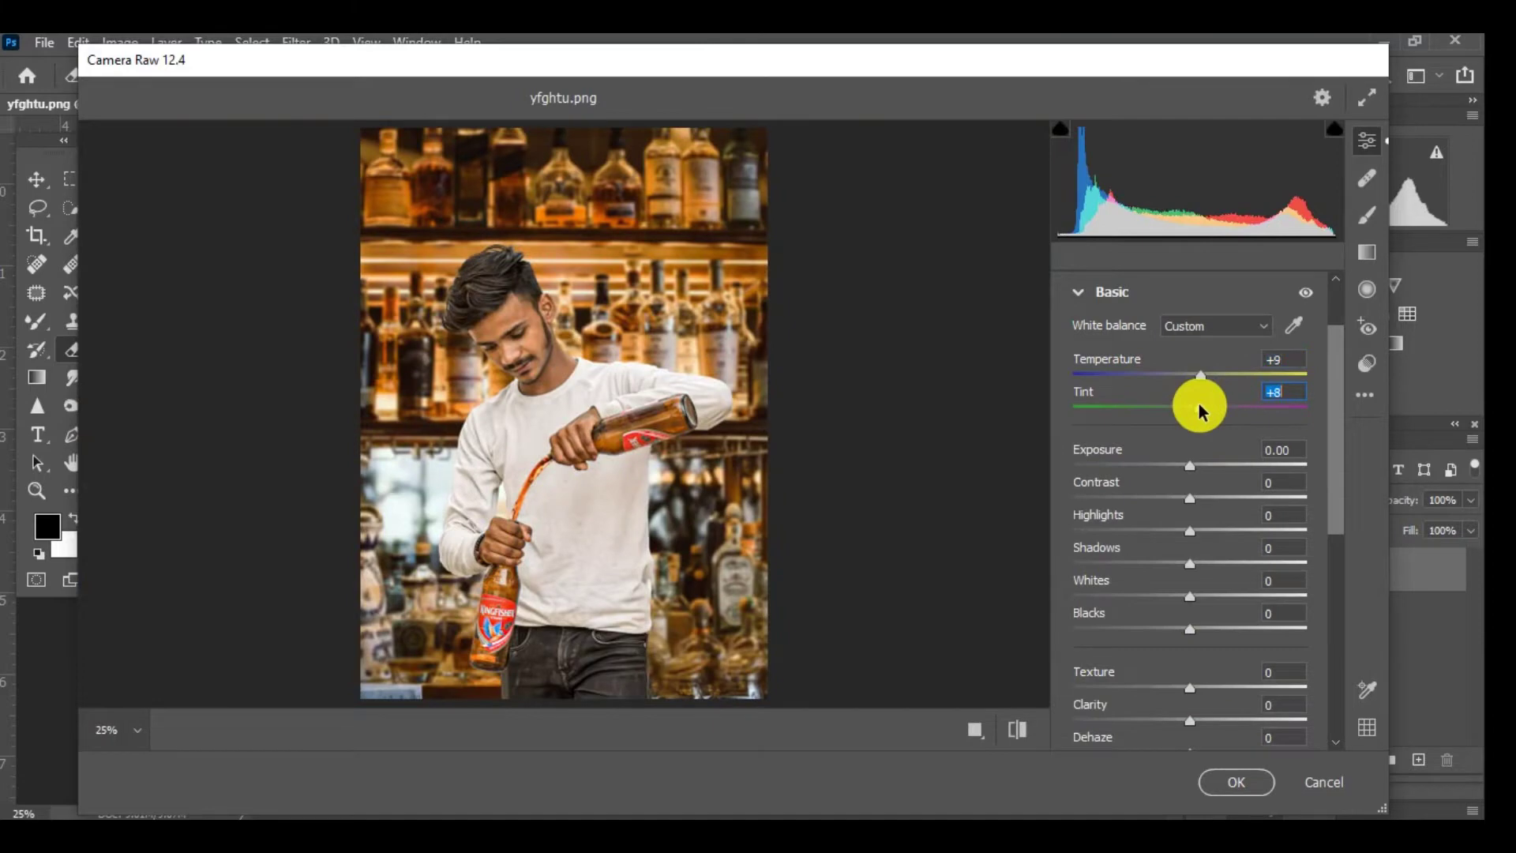
scroll(1285, 484, down, 2)
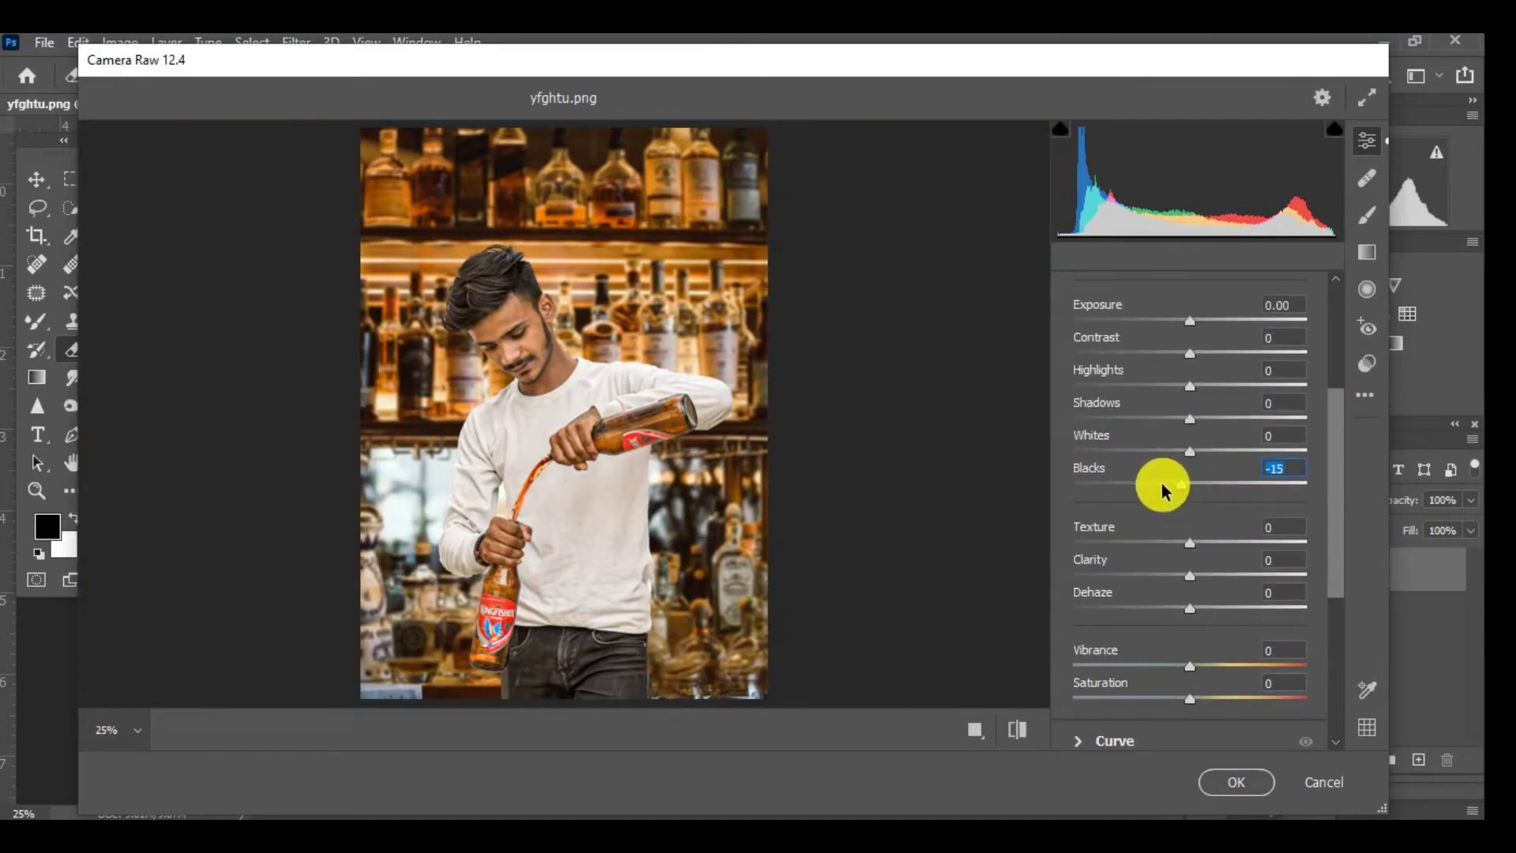
mouse_move(1190, 418)
mouse_down()
mouse_move(1214, 421)
mouse_move(1201, 386)
mouse_up()
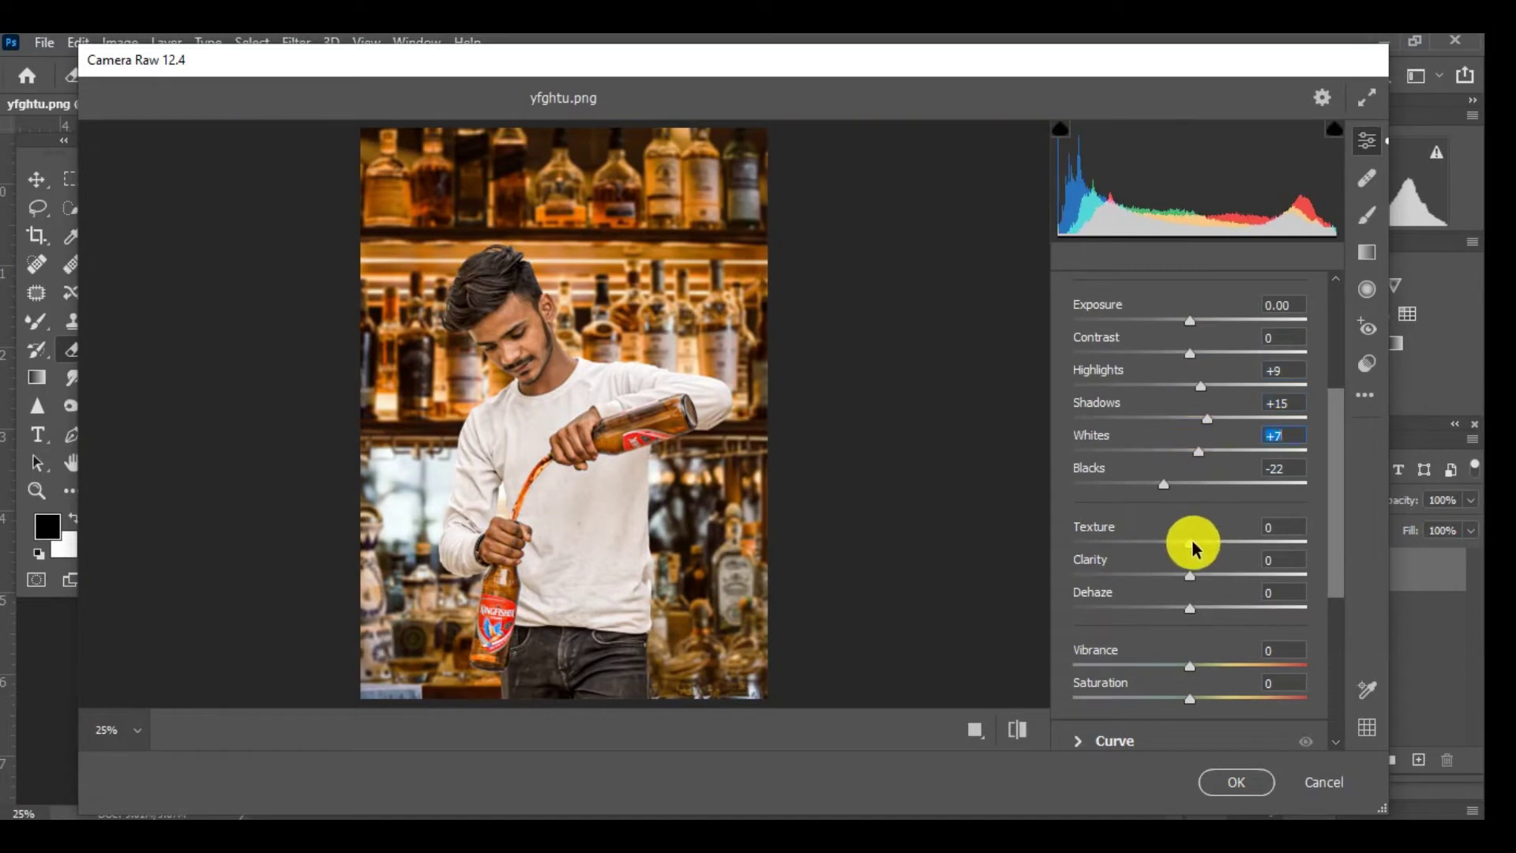
Set Color Mixer orange luminance +10, orange saturation -5, aqua saturation +17, blue hue -7, then apply.
scroll(1331, 506, down, 5)
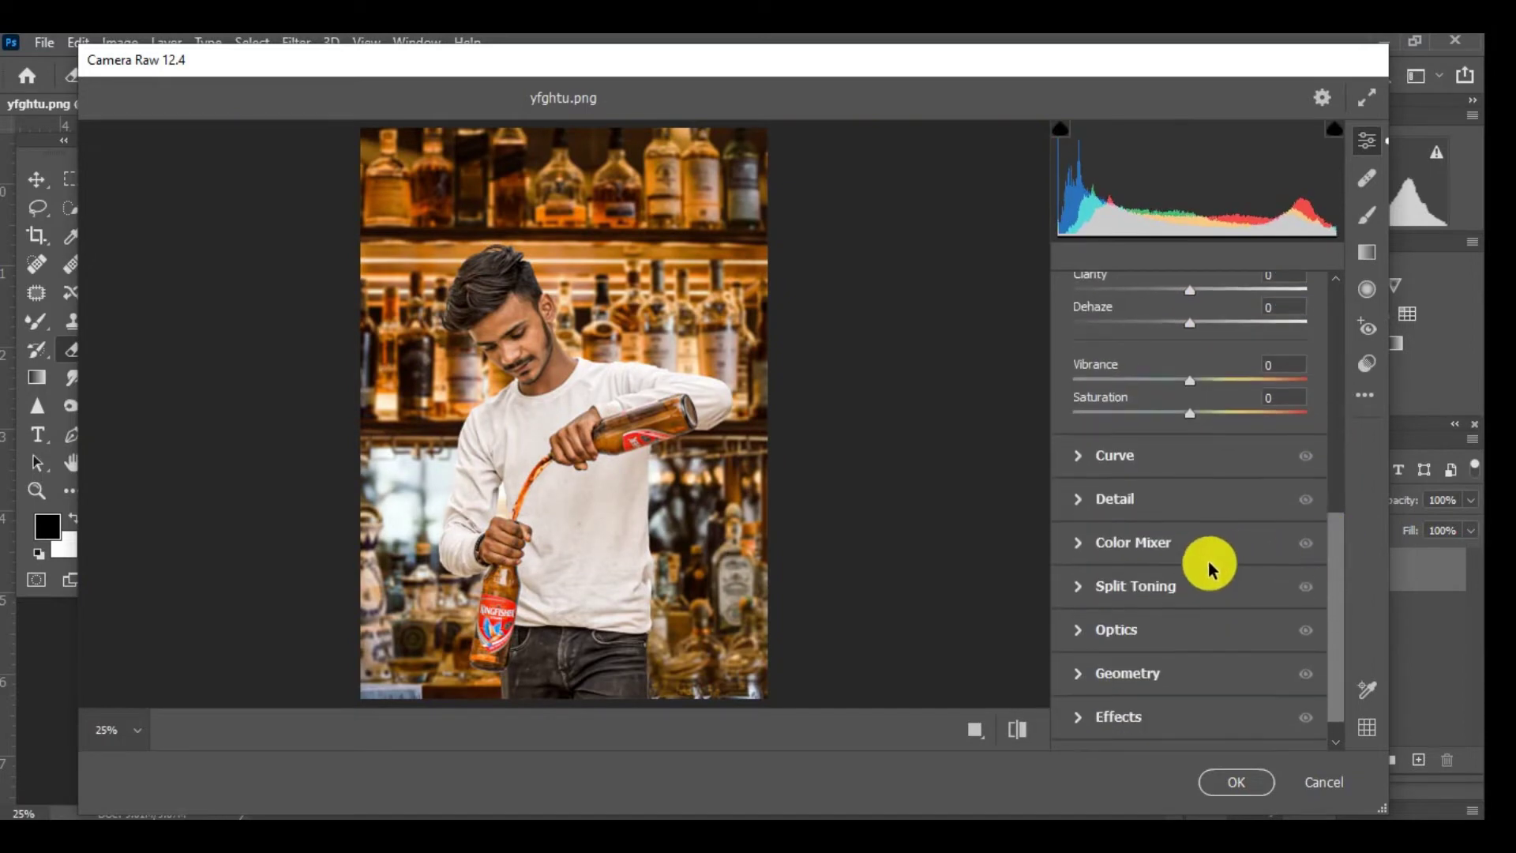
click(1149, 544)
click(1209, 409)
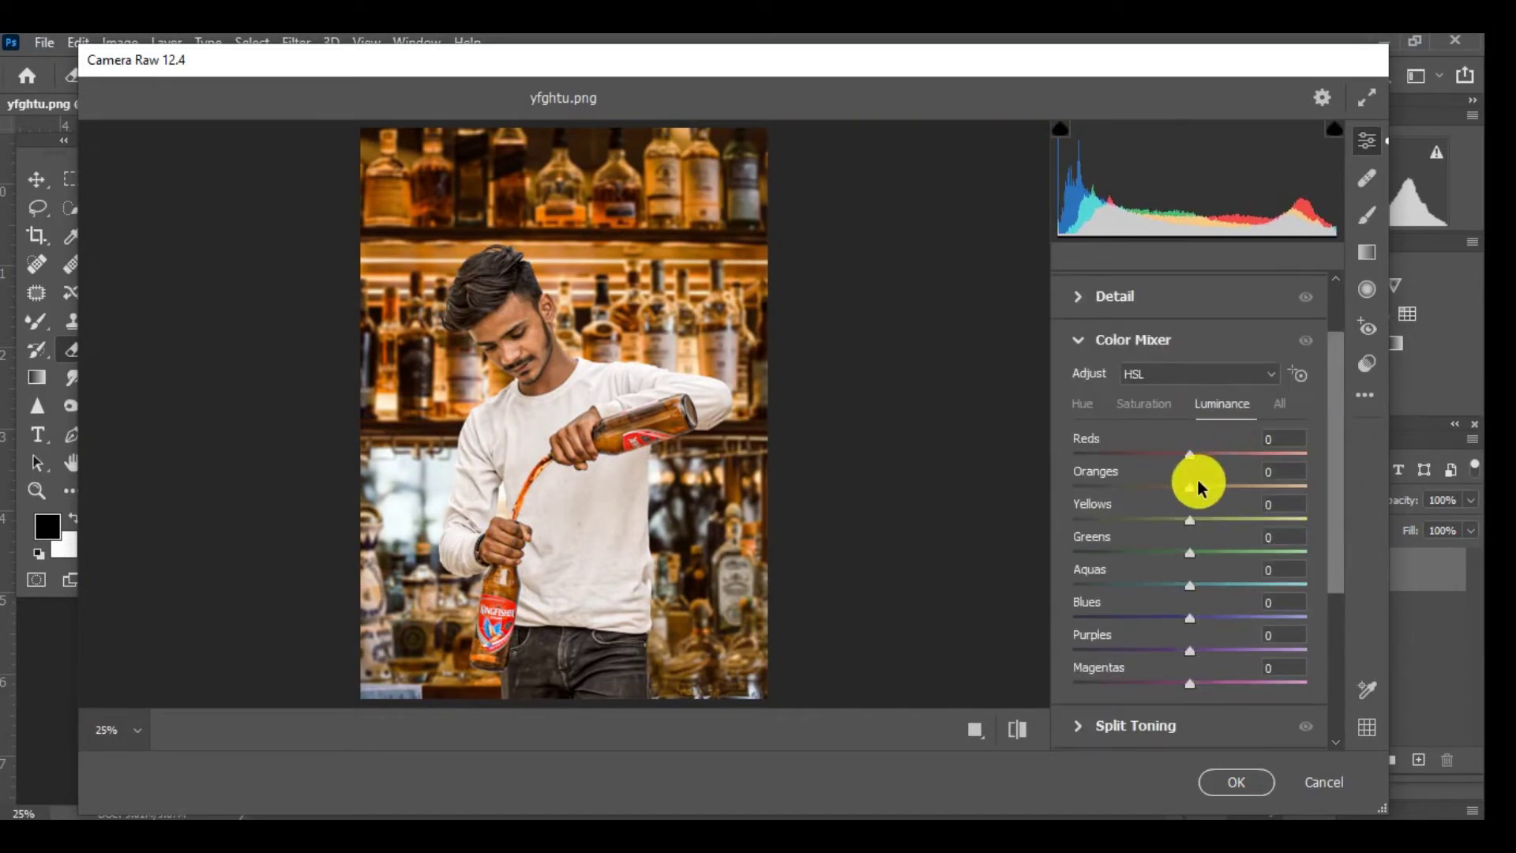
click(1202, 488)
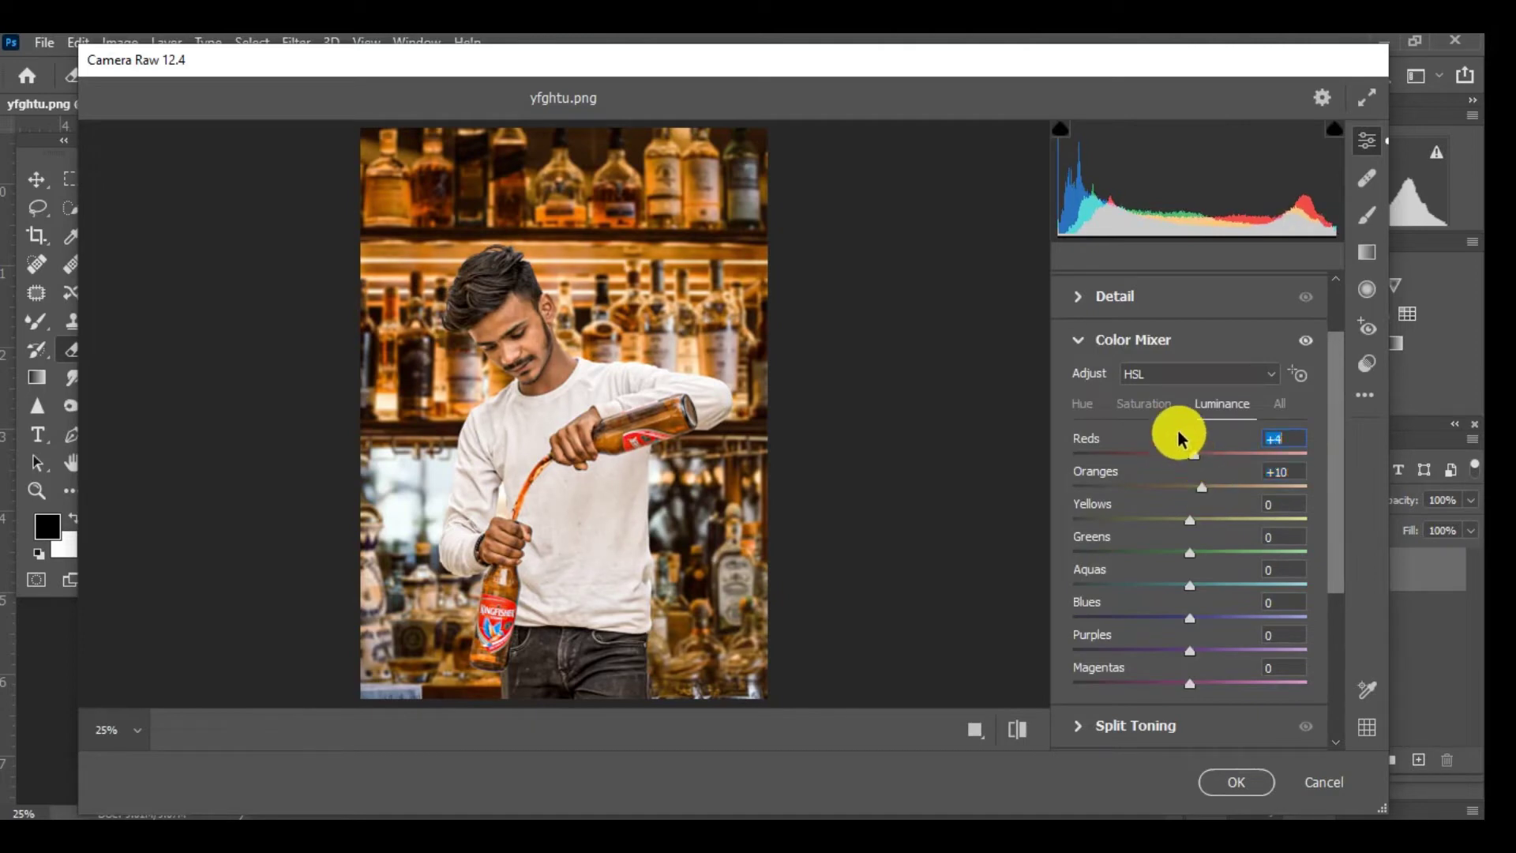
click(1143, 404)
click(1184, 487)
click(1209, 585)
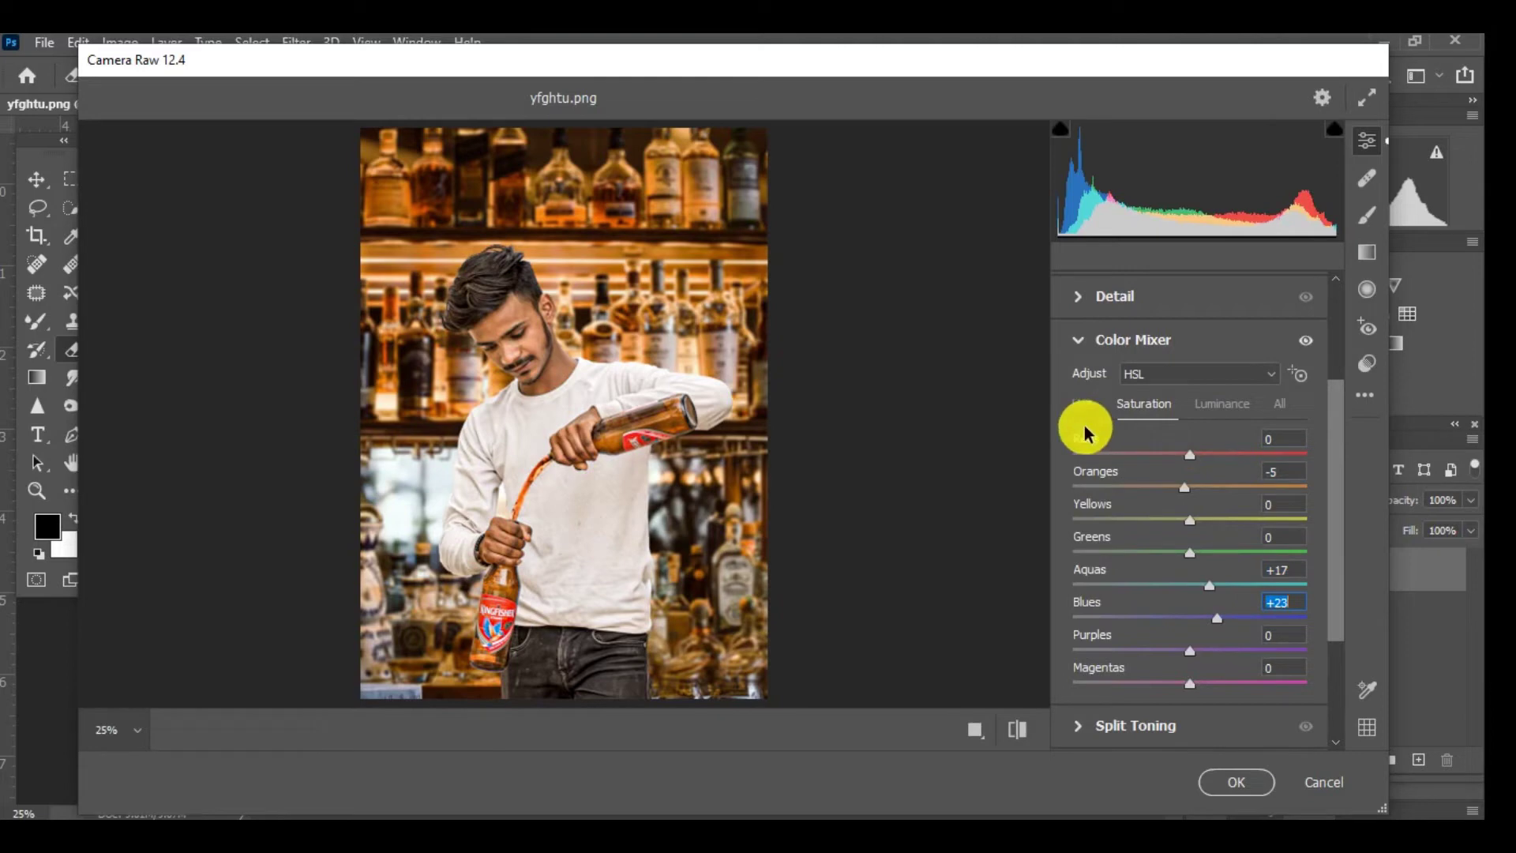
click(1182, 617)
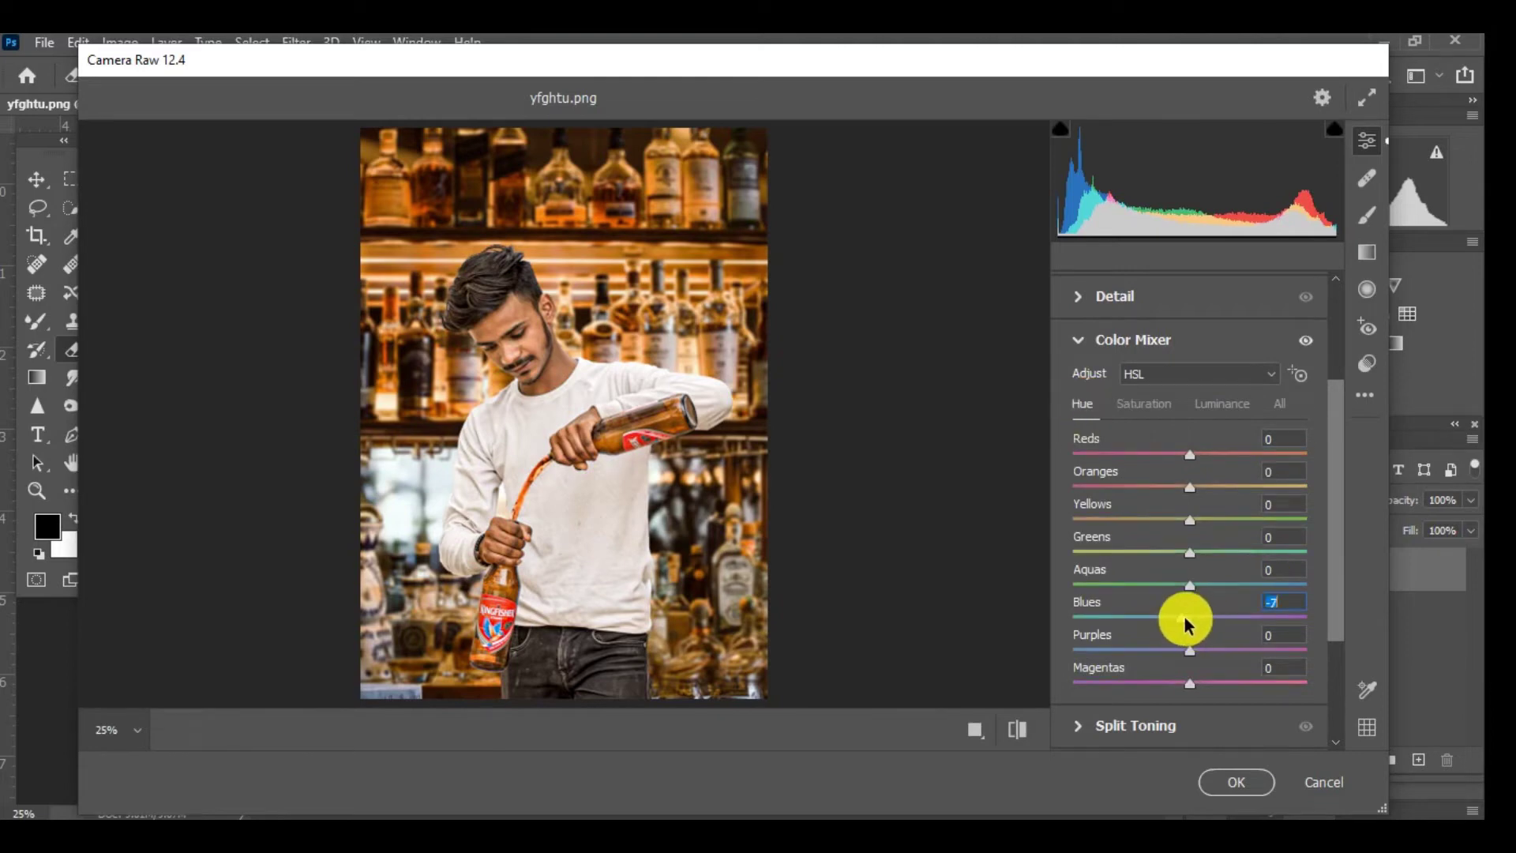
click(1230, 783)
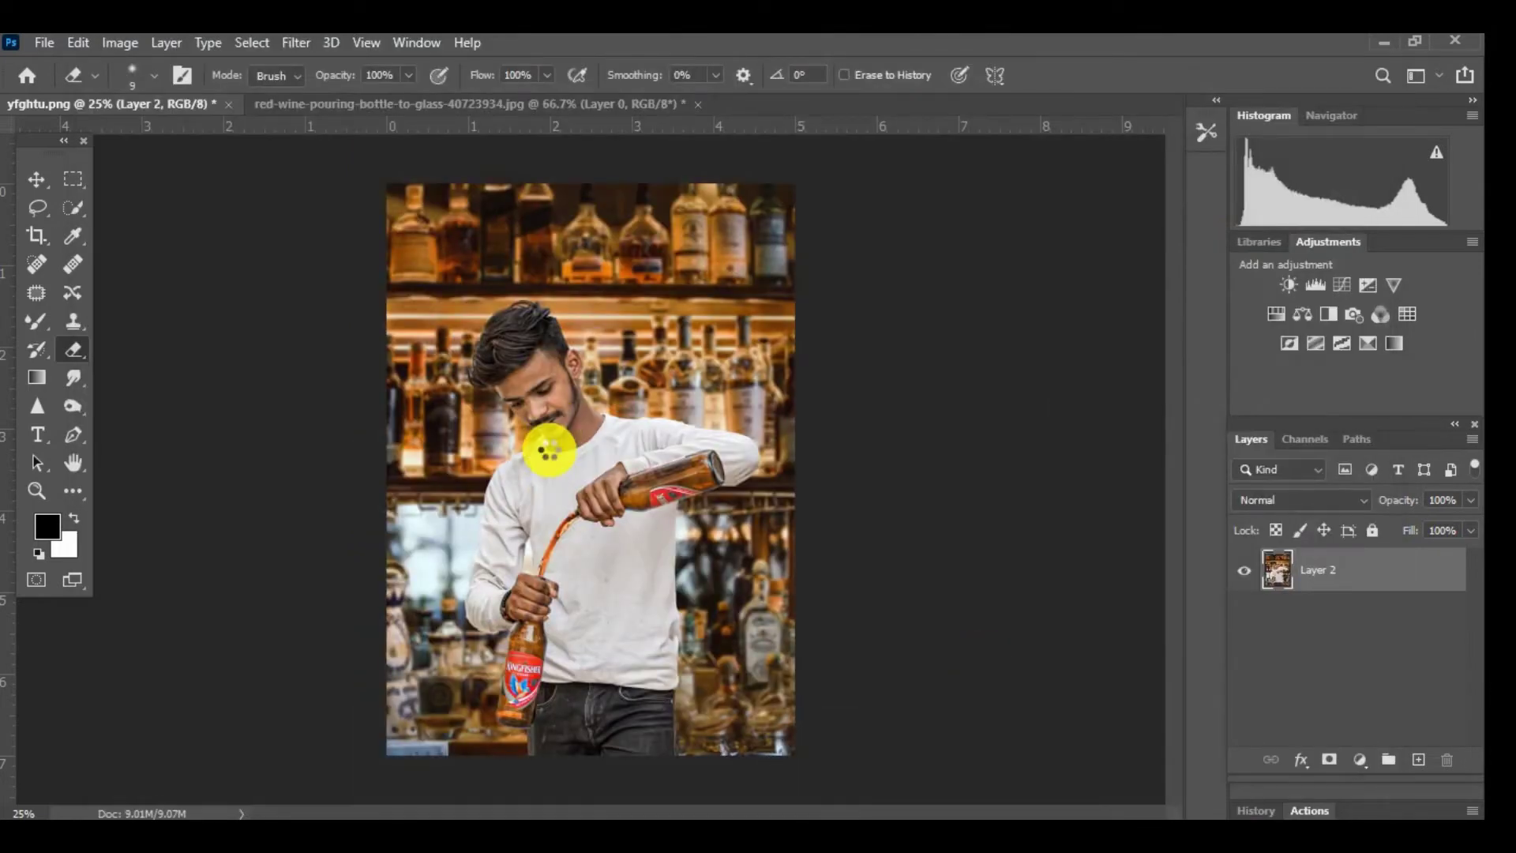
Zoom to 200% on the forehead, then duplicate Layer 2 as 'Layer 2 copy'.
ctrl+click(542, 424)
ctrl+click(528, 342)
ctrl+click(559, 404)
ctrl+click(546, 357)
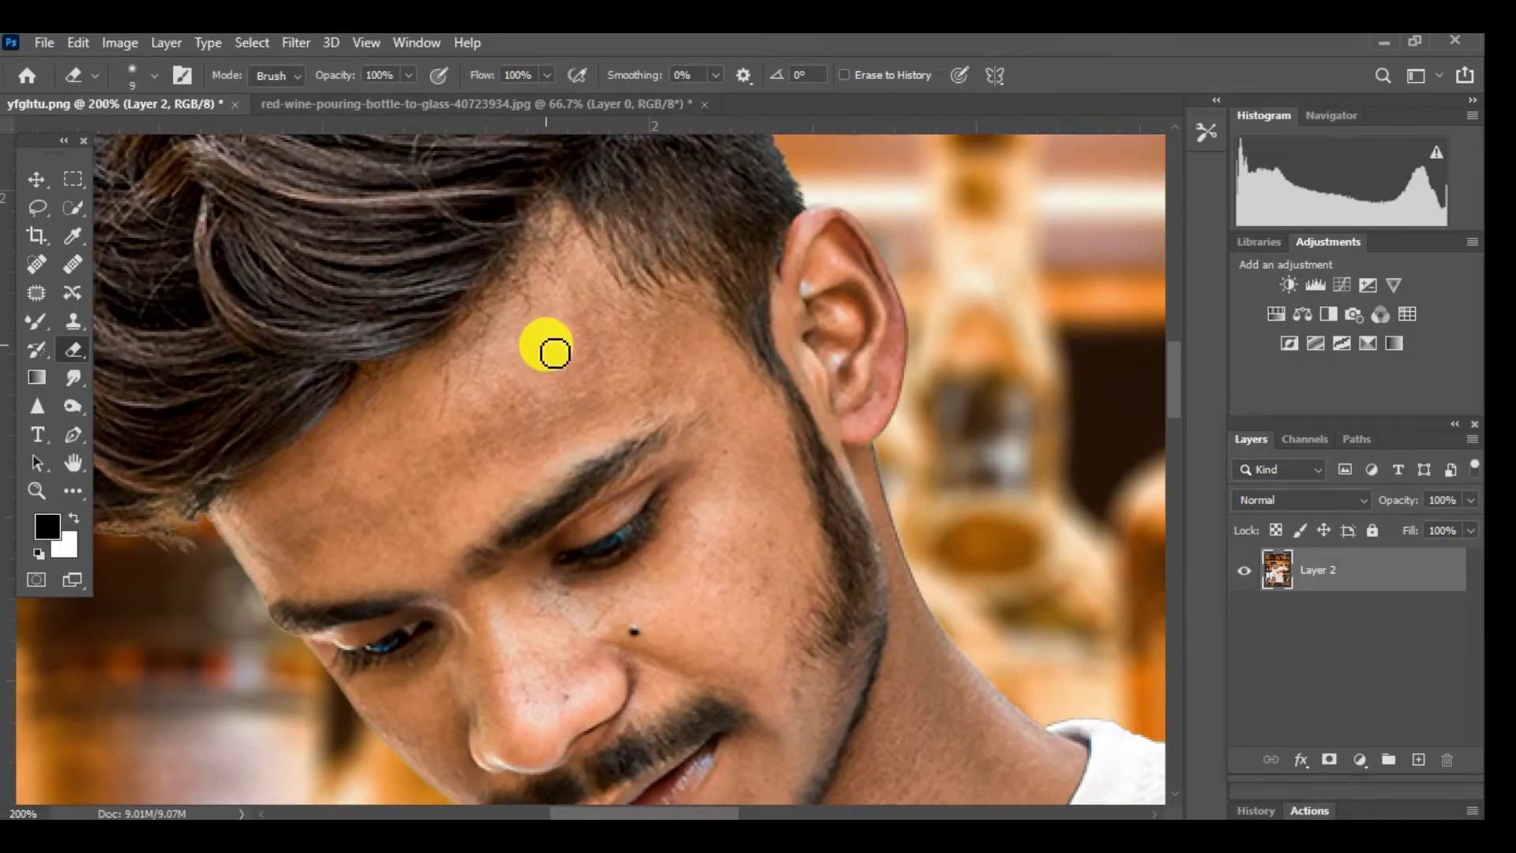
right_click(1362, 553)
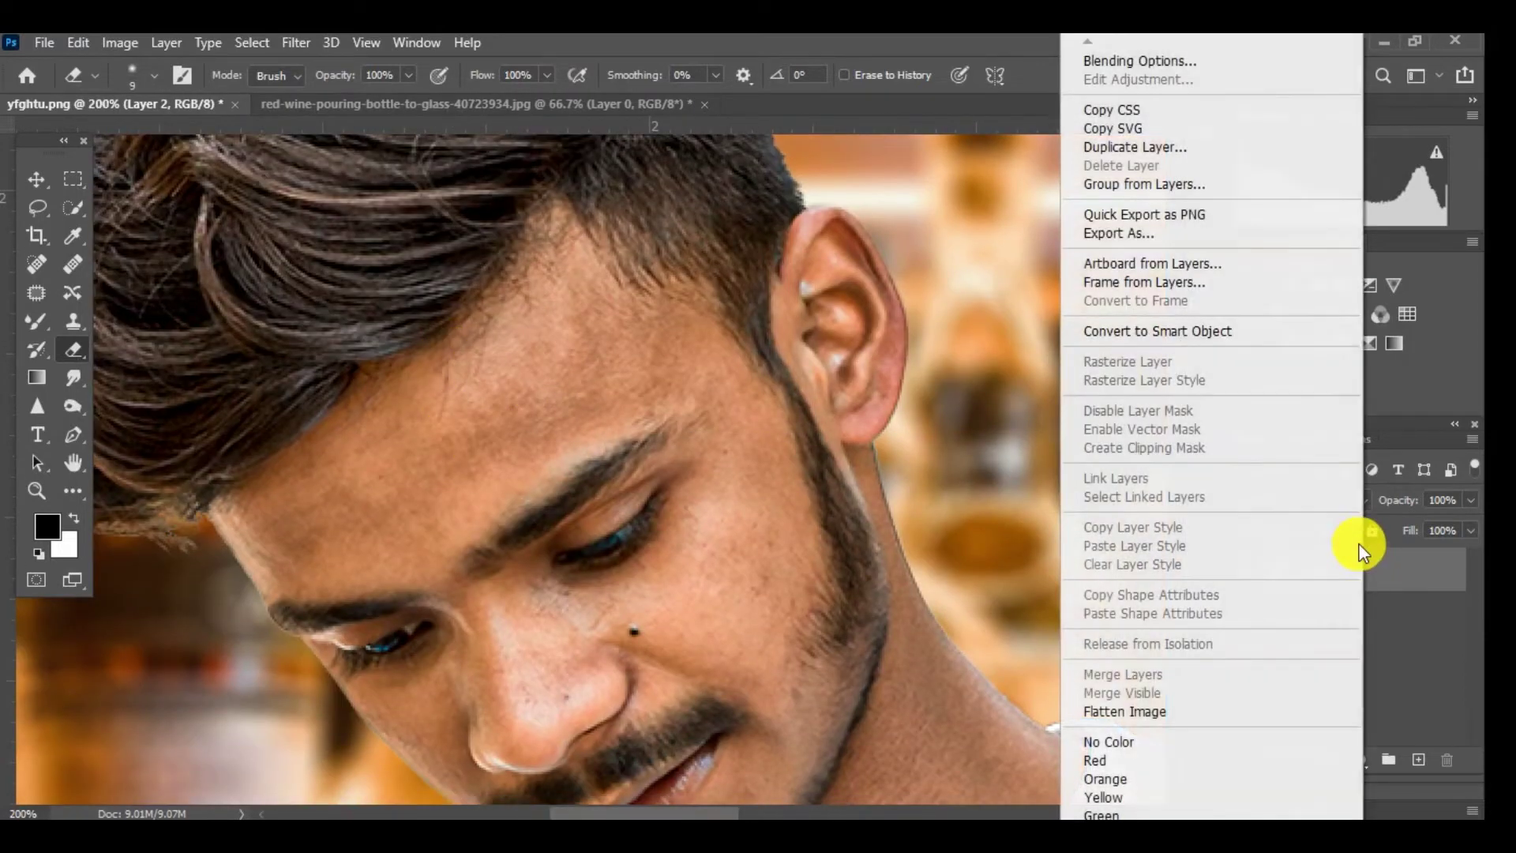
click(1139, 150)
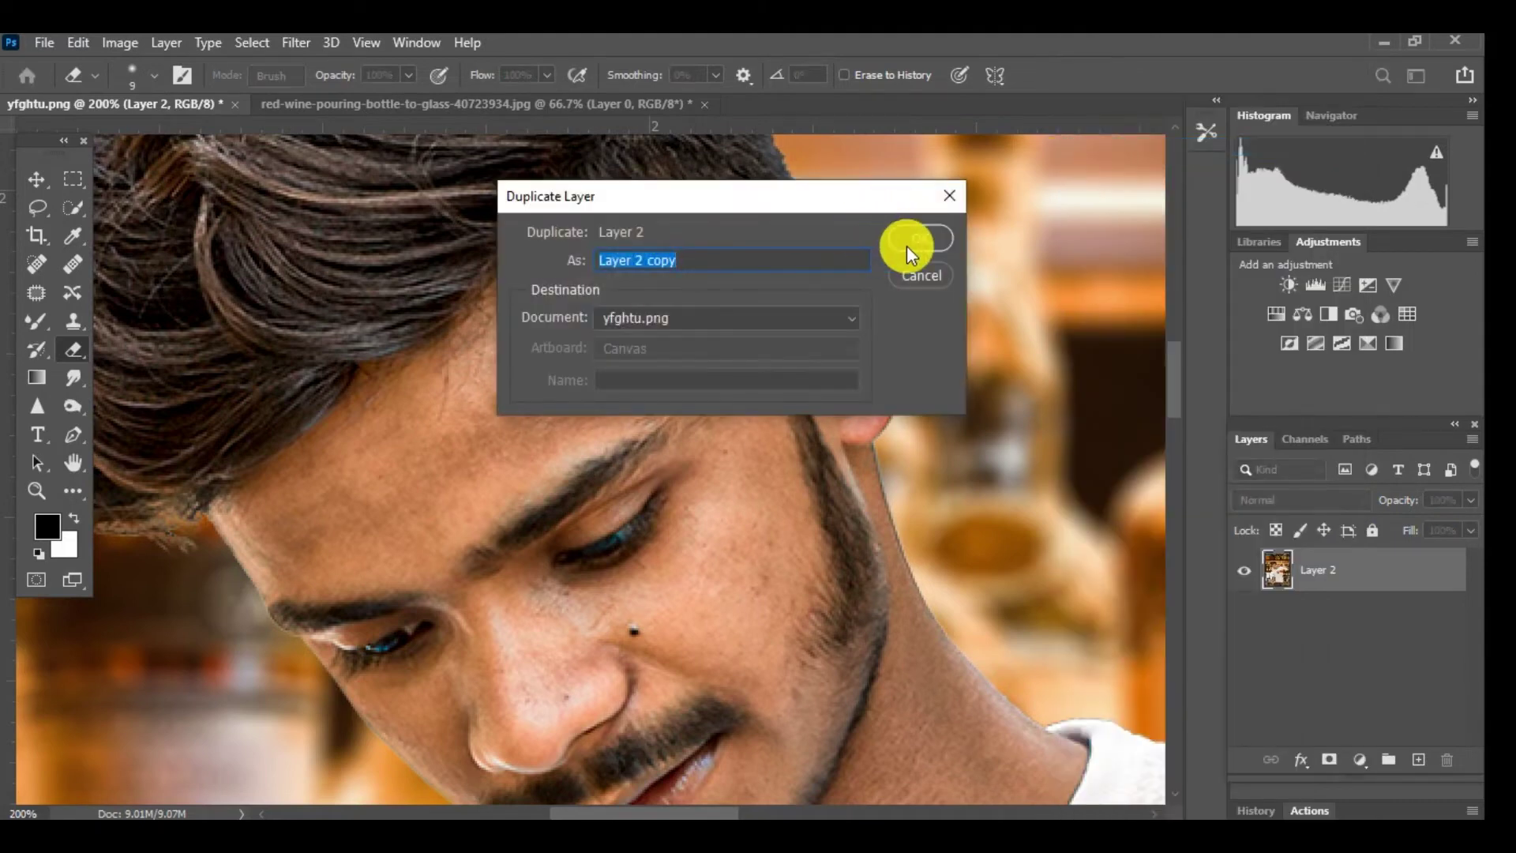
click(906, 241)
click(37, 321)
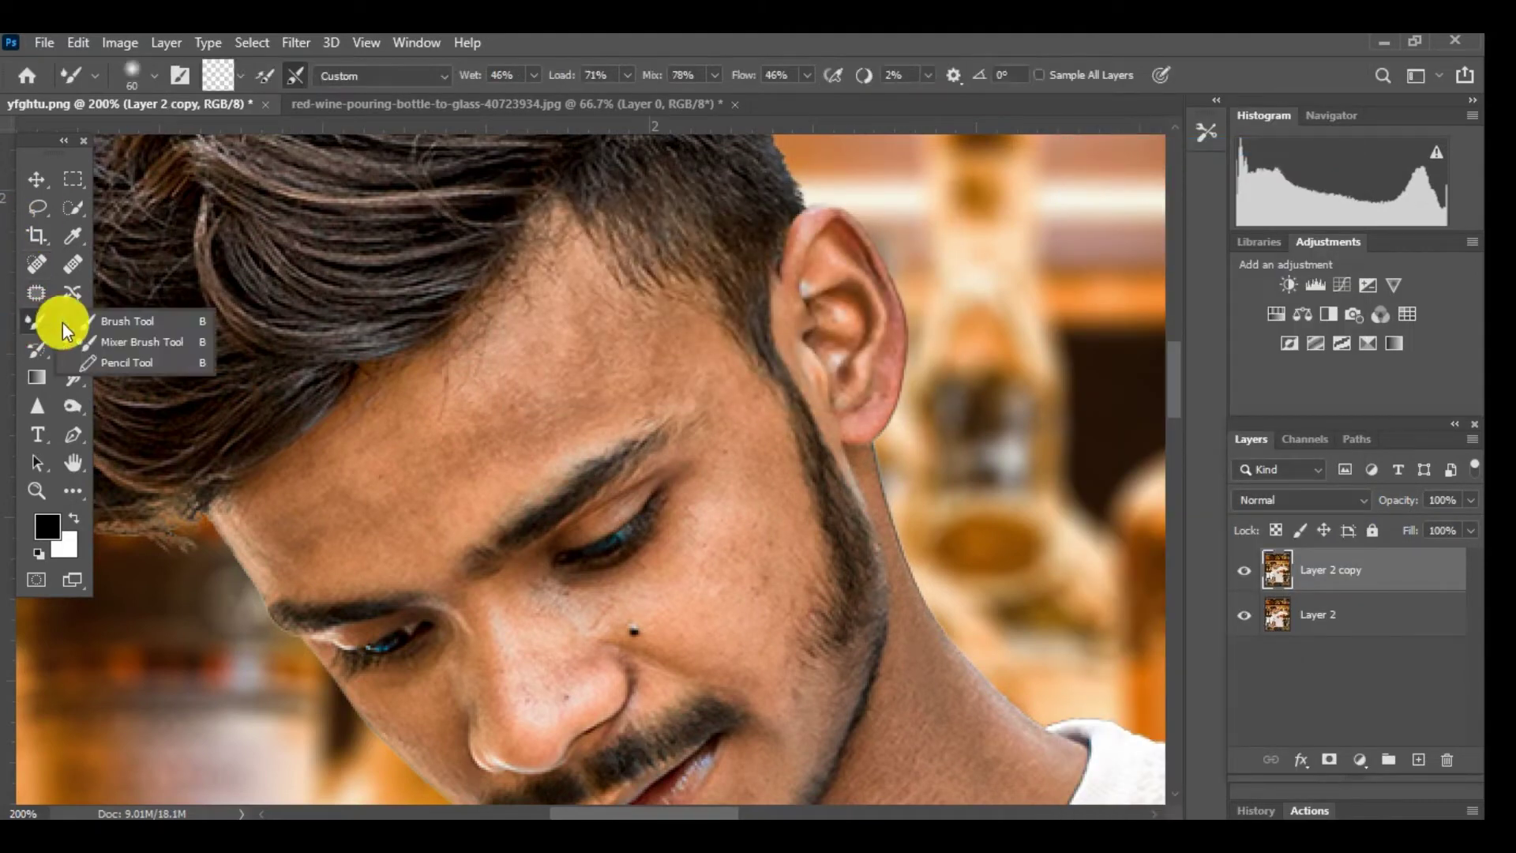
Smooth the face with the Mixer Brush, resizing between 35 and 40 for cheek and nose.
click(112, 341)
click(532, 77)
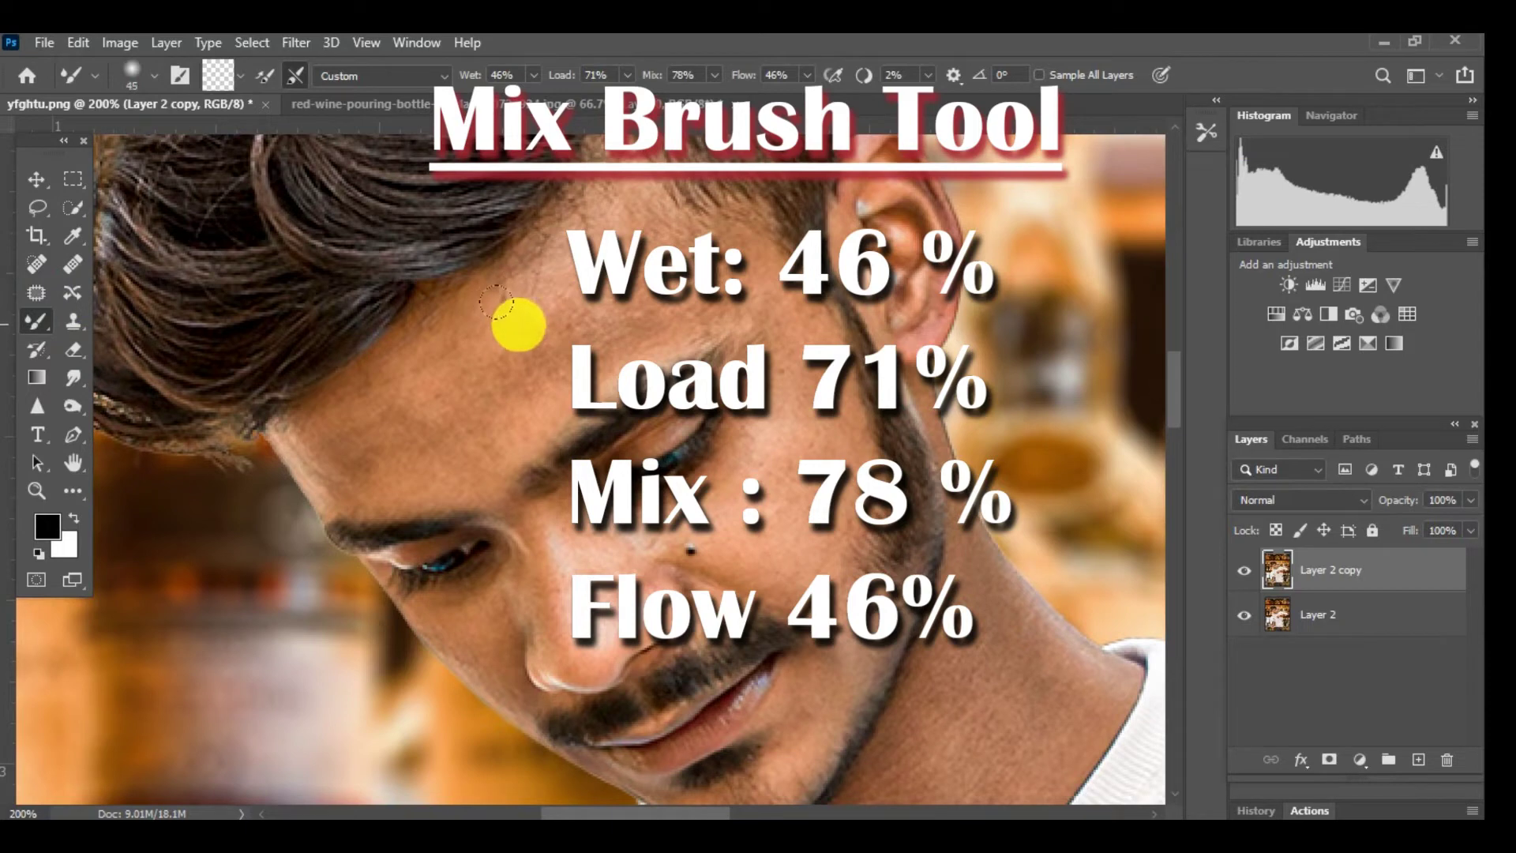
key(bracketleft)
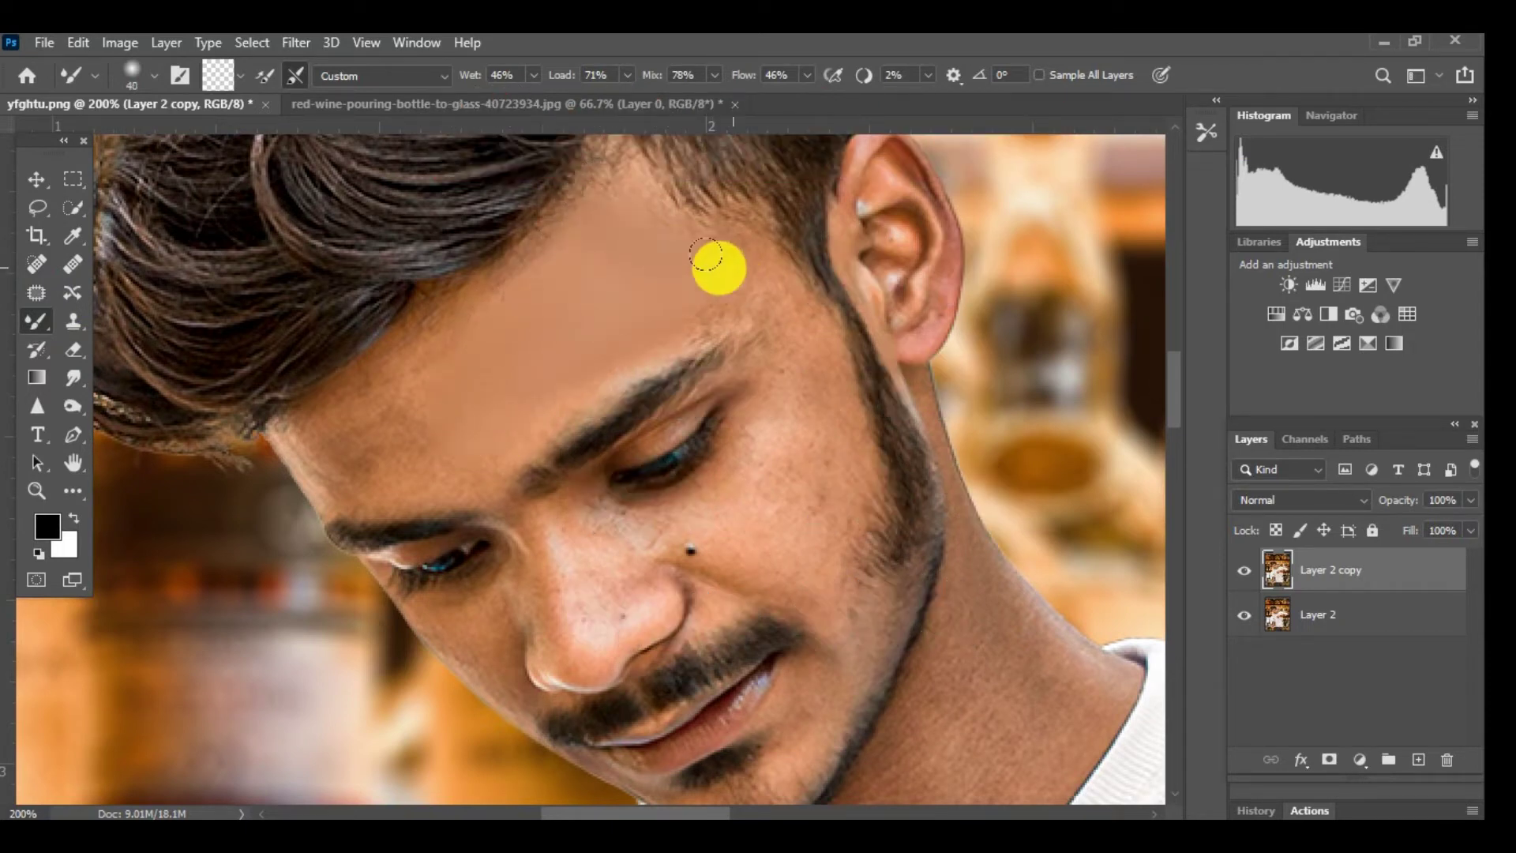
key(bracketleft)
key(bracketright)
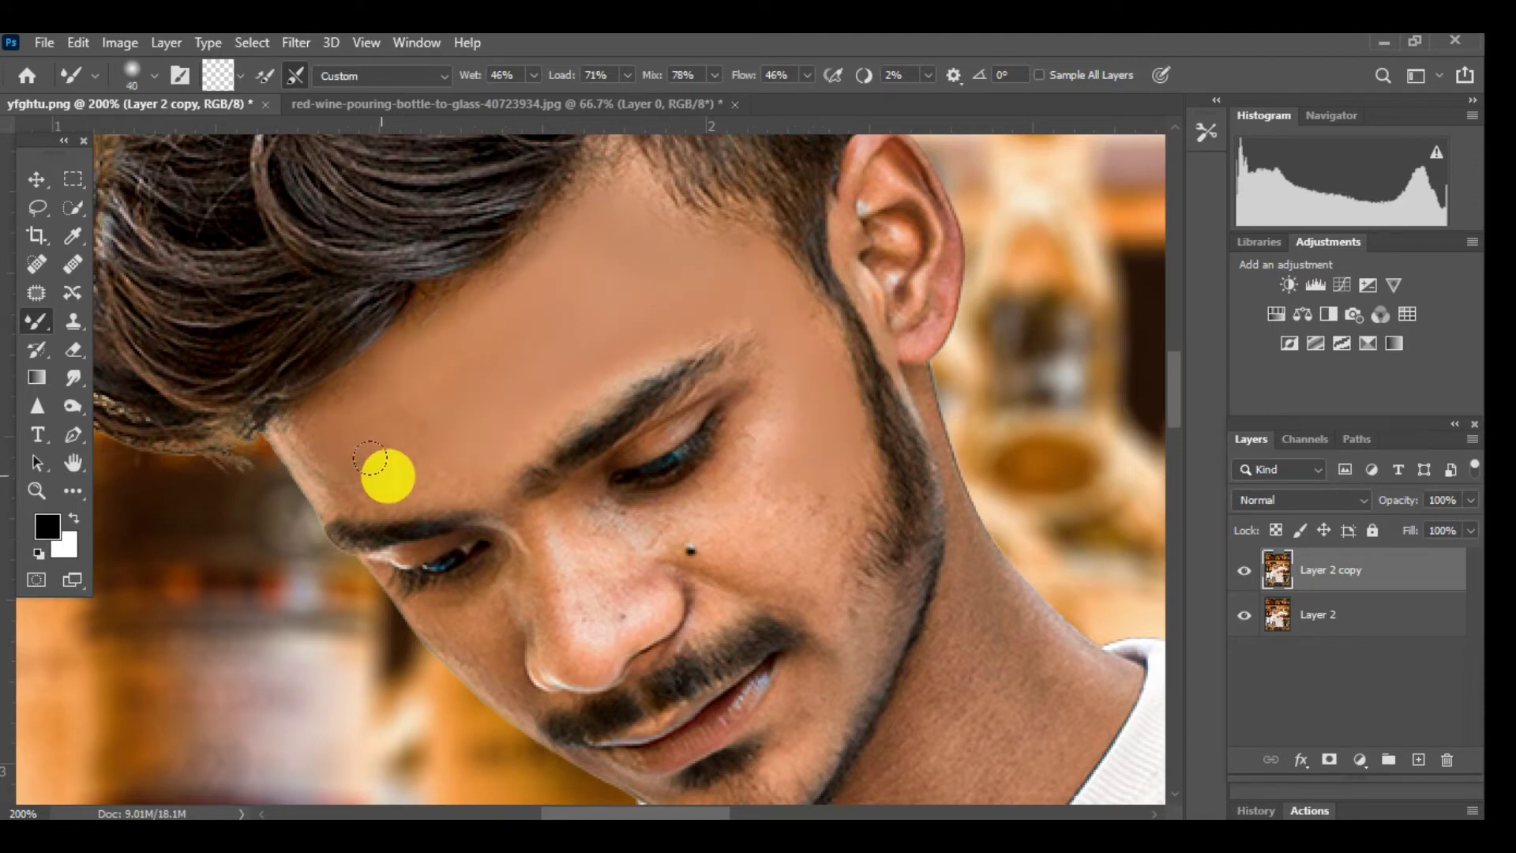
key(bracketright)
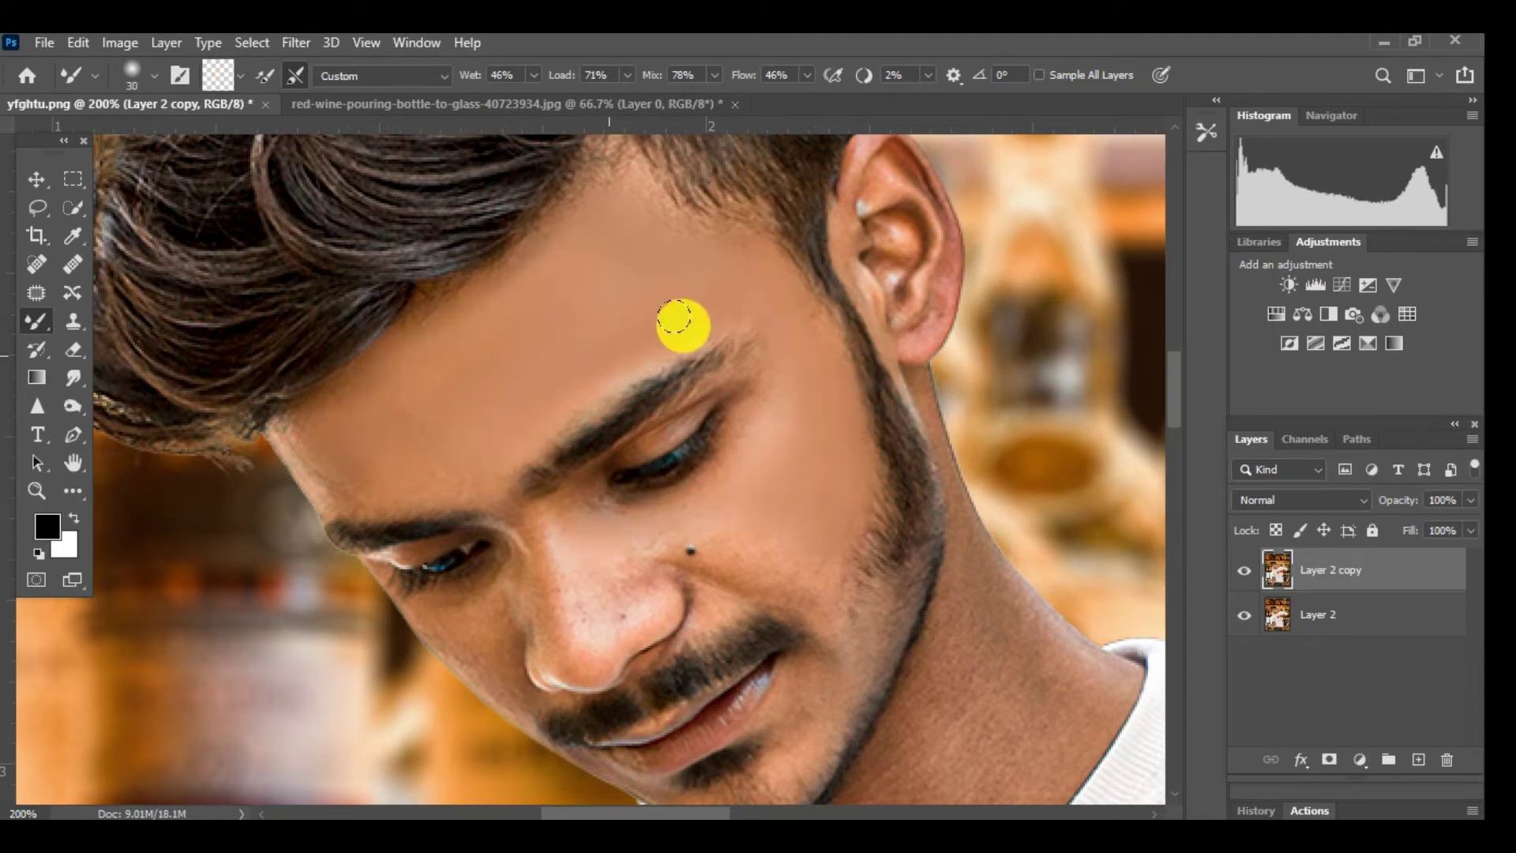
key(bracketleft)
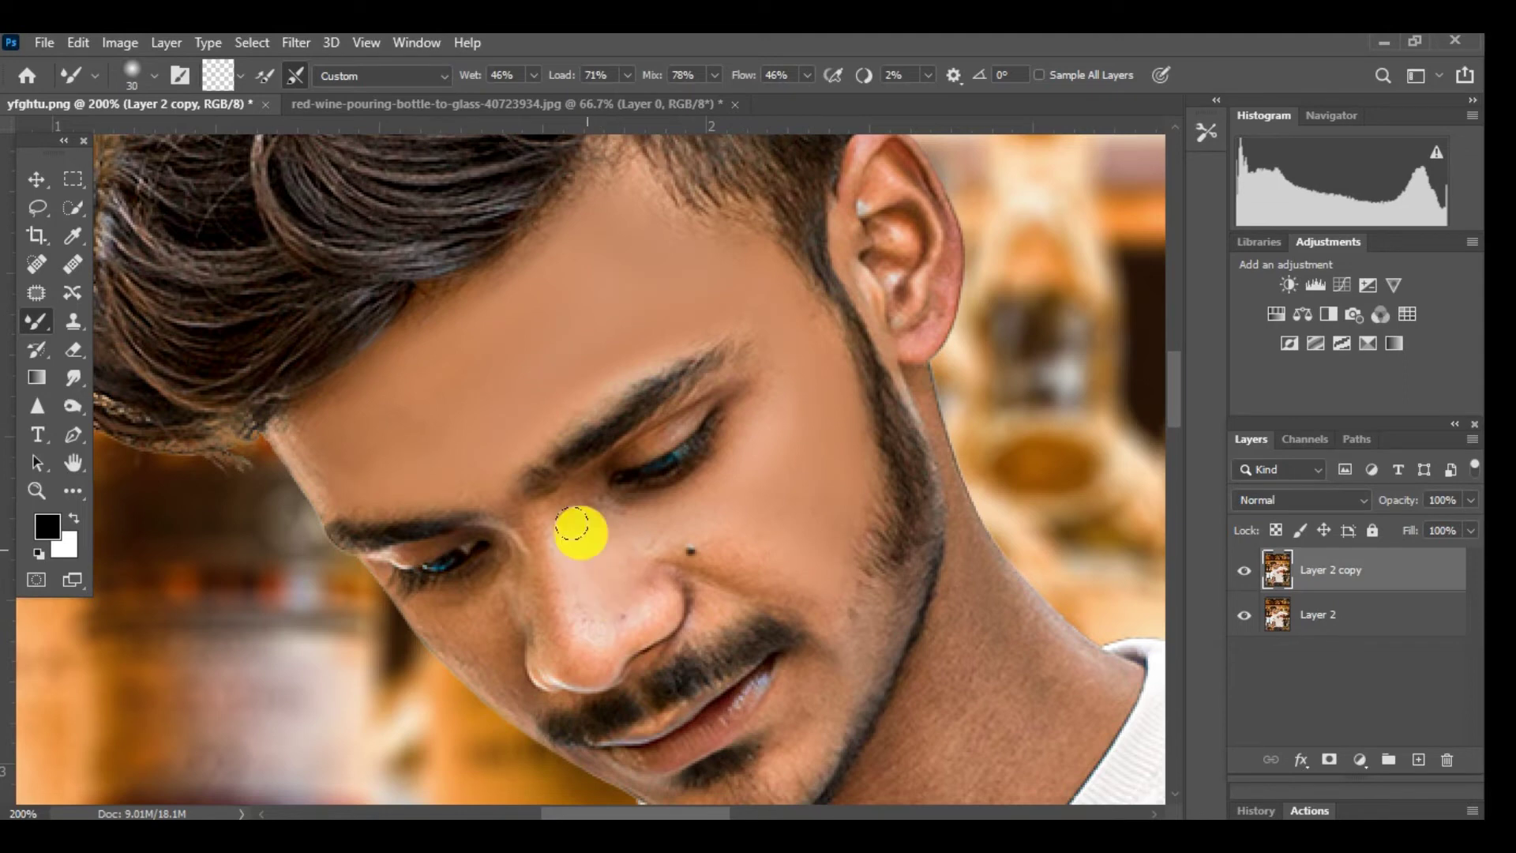
key(ctrl+minus)
Smooth the neck and hands with a resized brush, then toggle the layer to compare before and after.
key(bracketright)
key(bracketright)
key(bracketright)
key(bracketright)
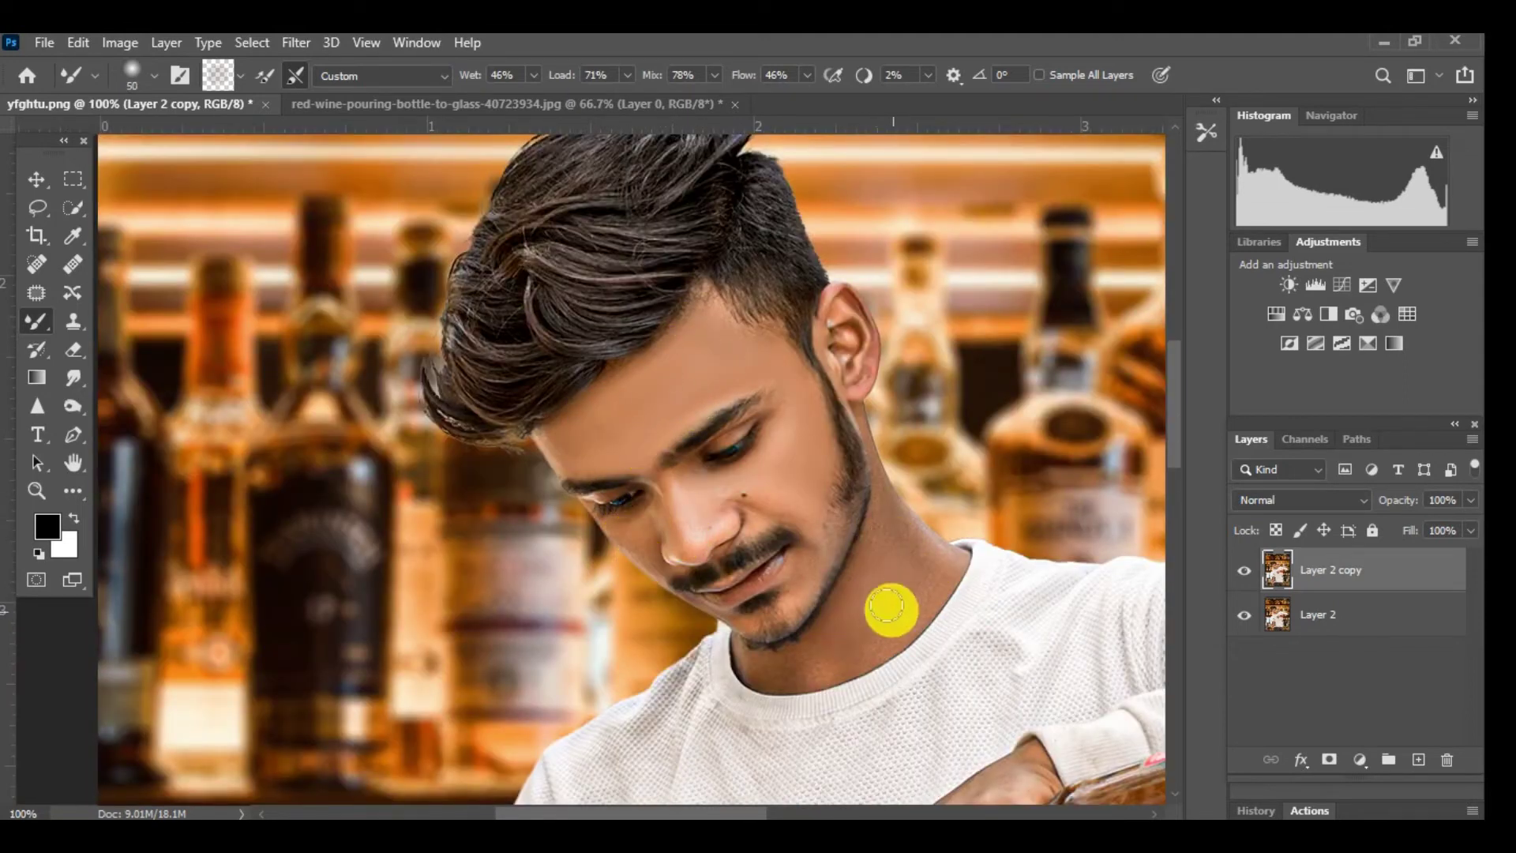
key(bracketleft)
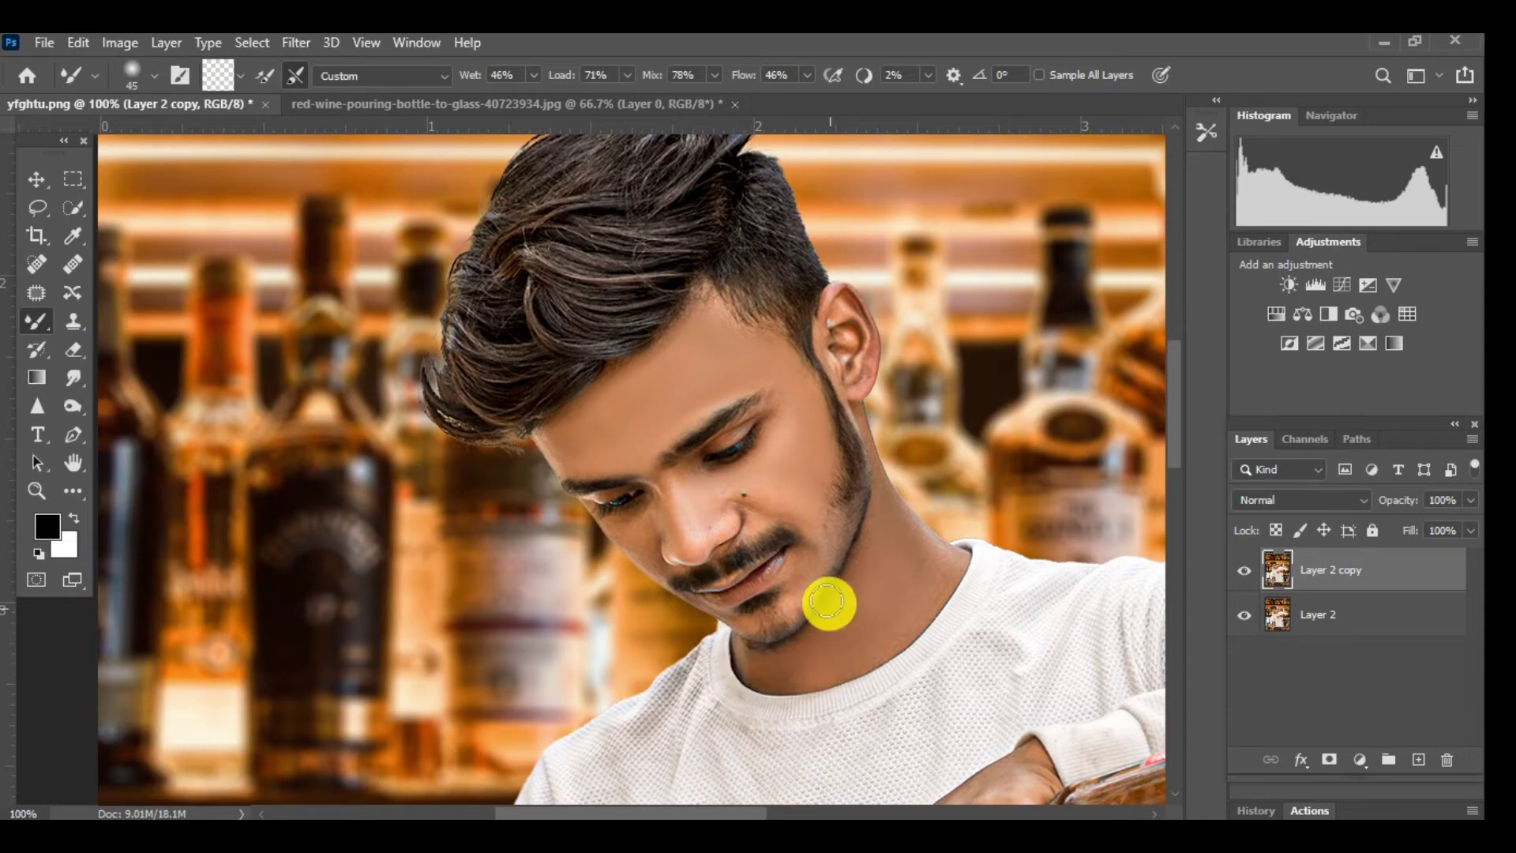
scroll(830, 620, down, 5)
scroll(837, 542, right, 4)
scroll(723, 510, down, 1)
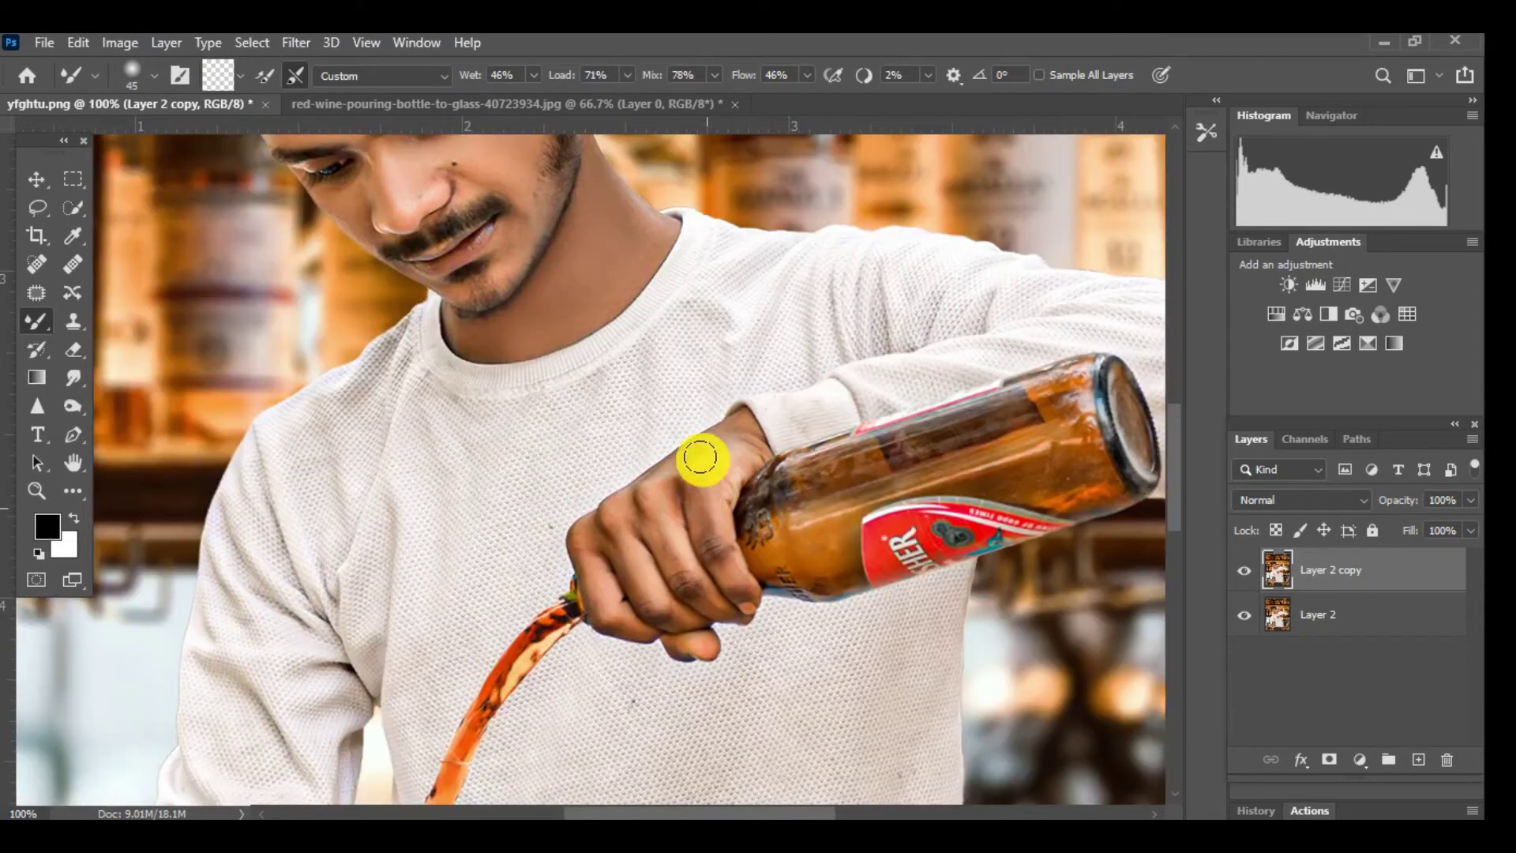
scroll(628, 618, down, 5)
scroll(664, 376, left, 3)
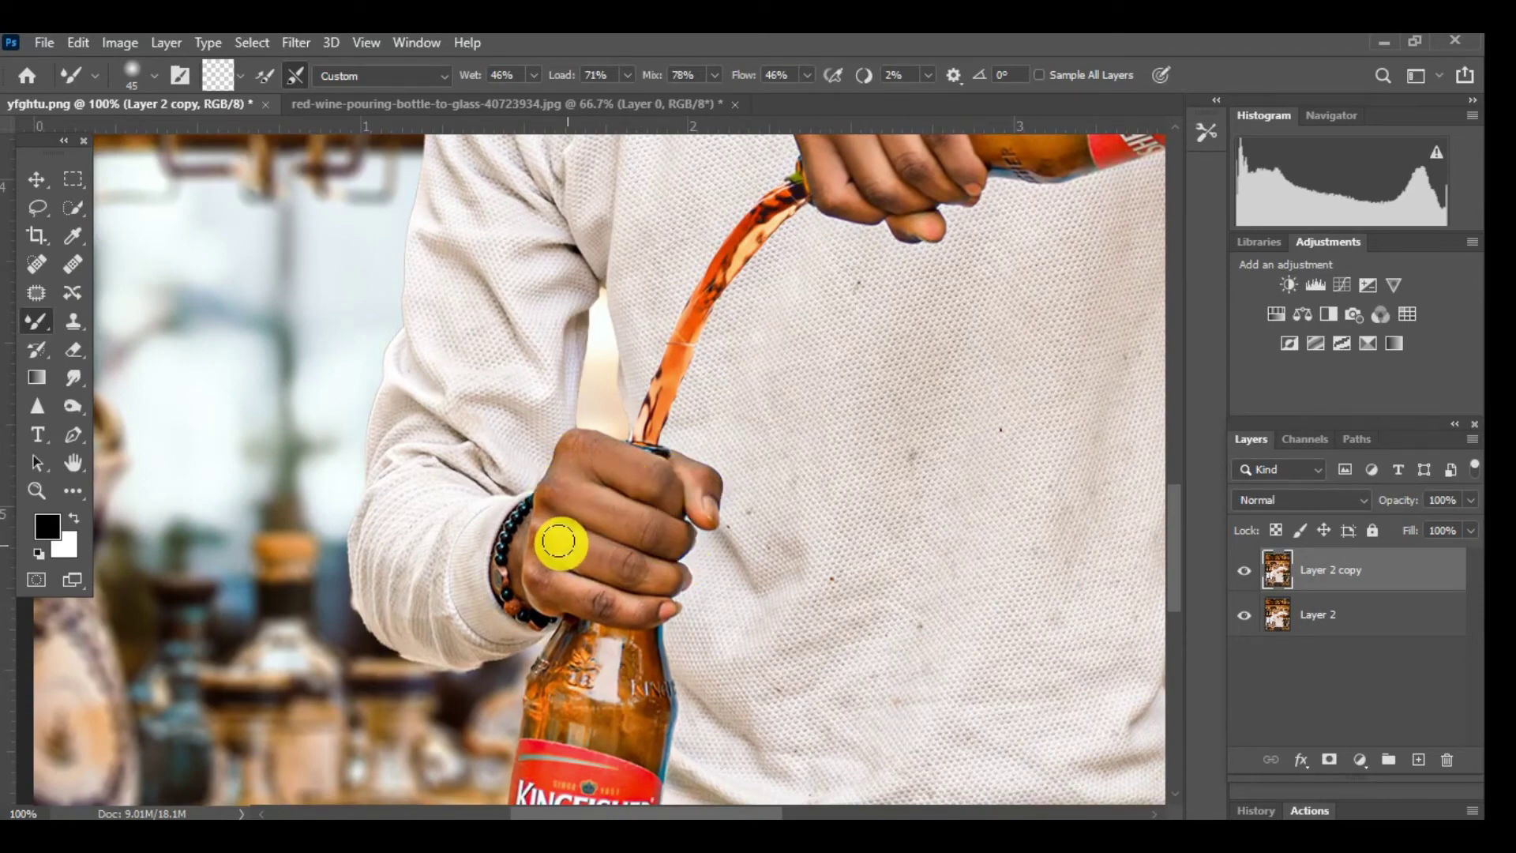
scroll(747, 416, down, 5)
scroll(582, 389, up, 2)
scroll(581, 390, up, 2)
click(1244, 570)
key(ctrl+minus)
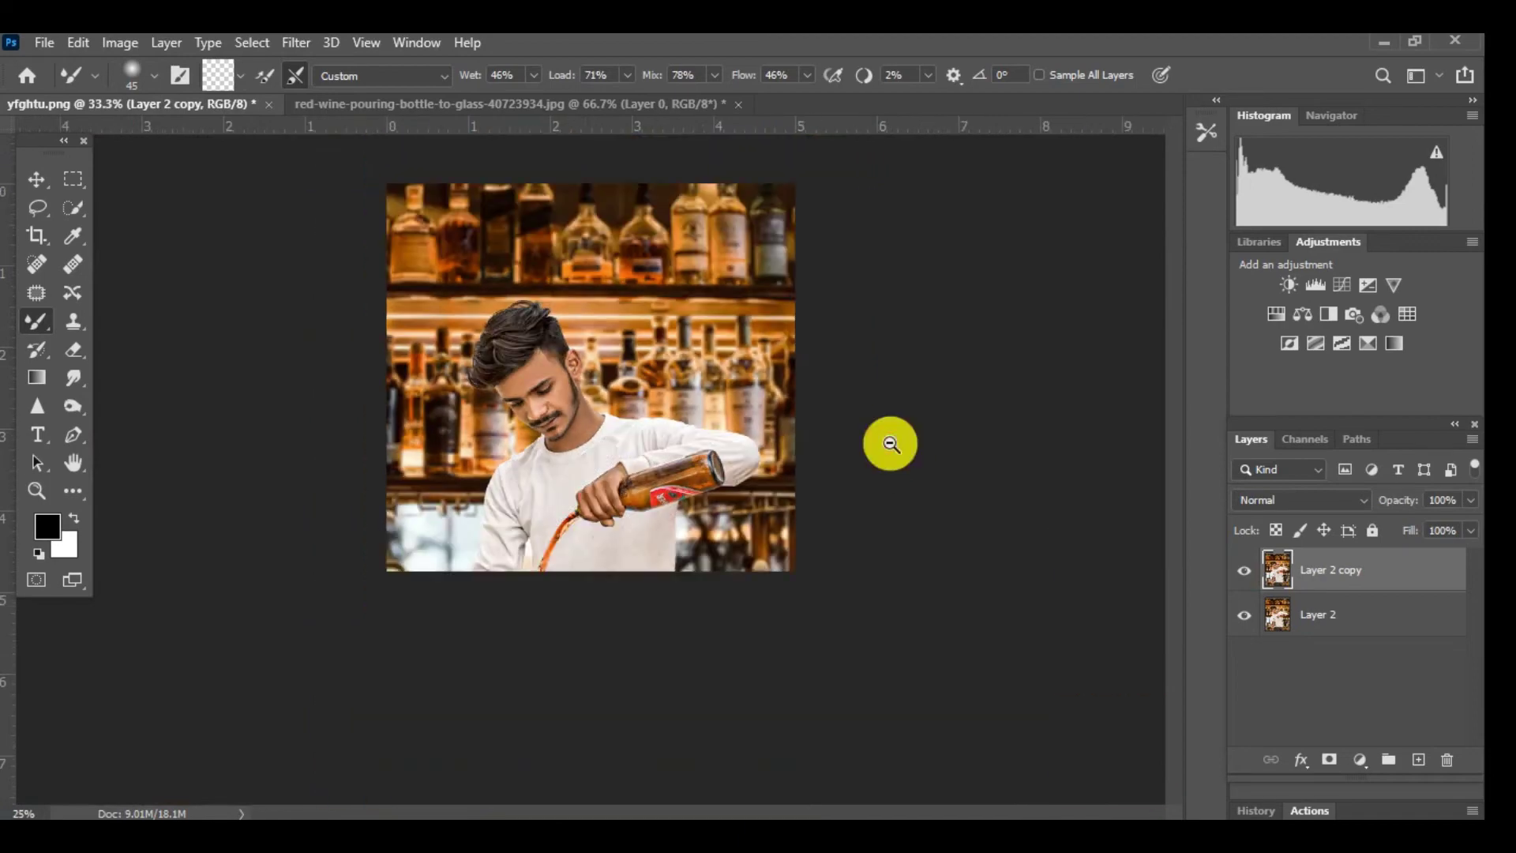
Delete the original Layer 2 and pick a brush preset.
drag(1357, 615, 497, 319)
click(322, 79)
click(366, 177)
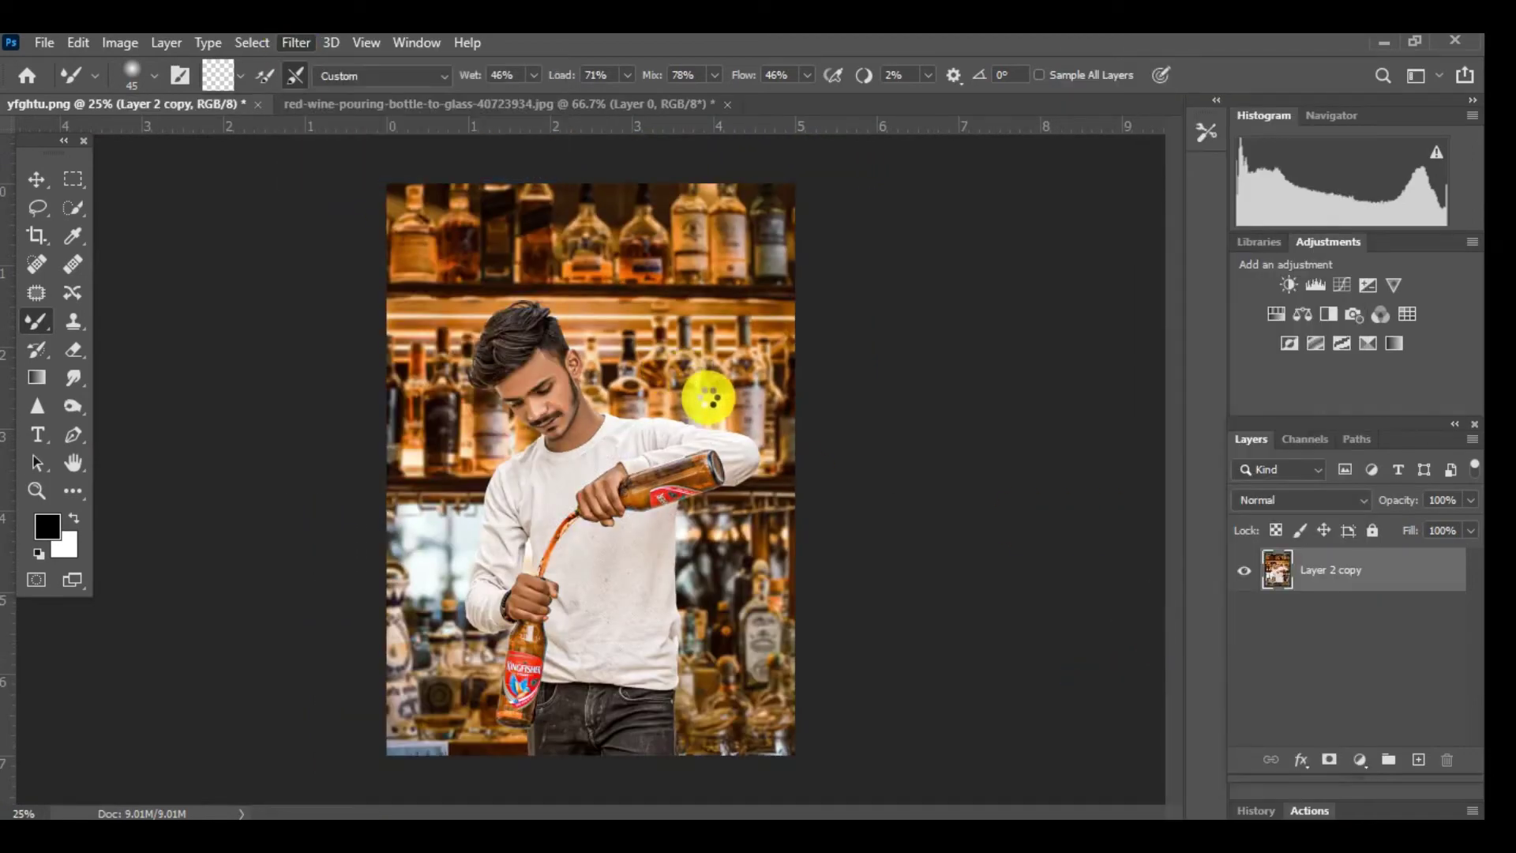
Apply a Camera Raw grade with blacks at -13, reviewing the Color Mixer luminance.
key(ctrl+shift+a)
click(1285, 375)
scroll(1337, 406, down, 5)
mouse_move(1188, 541)
mouse_down()
mouse_move(1179, 621)
mouse_move(1208, 602)
mouse_up()
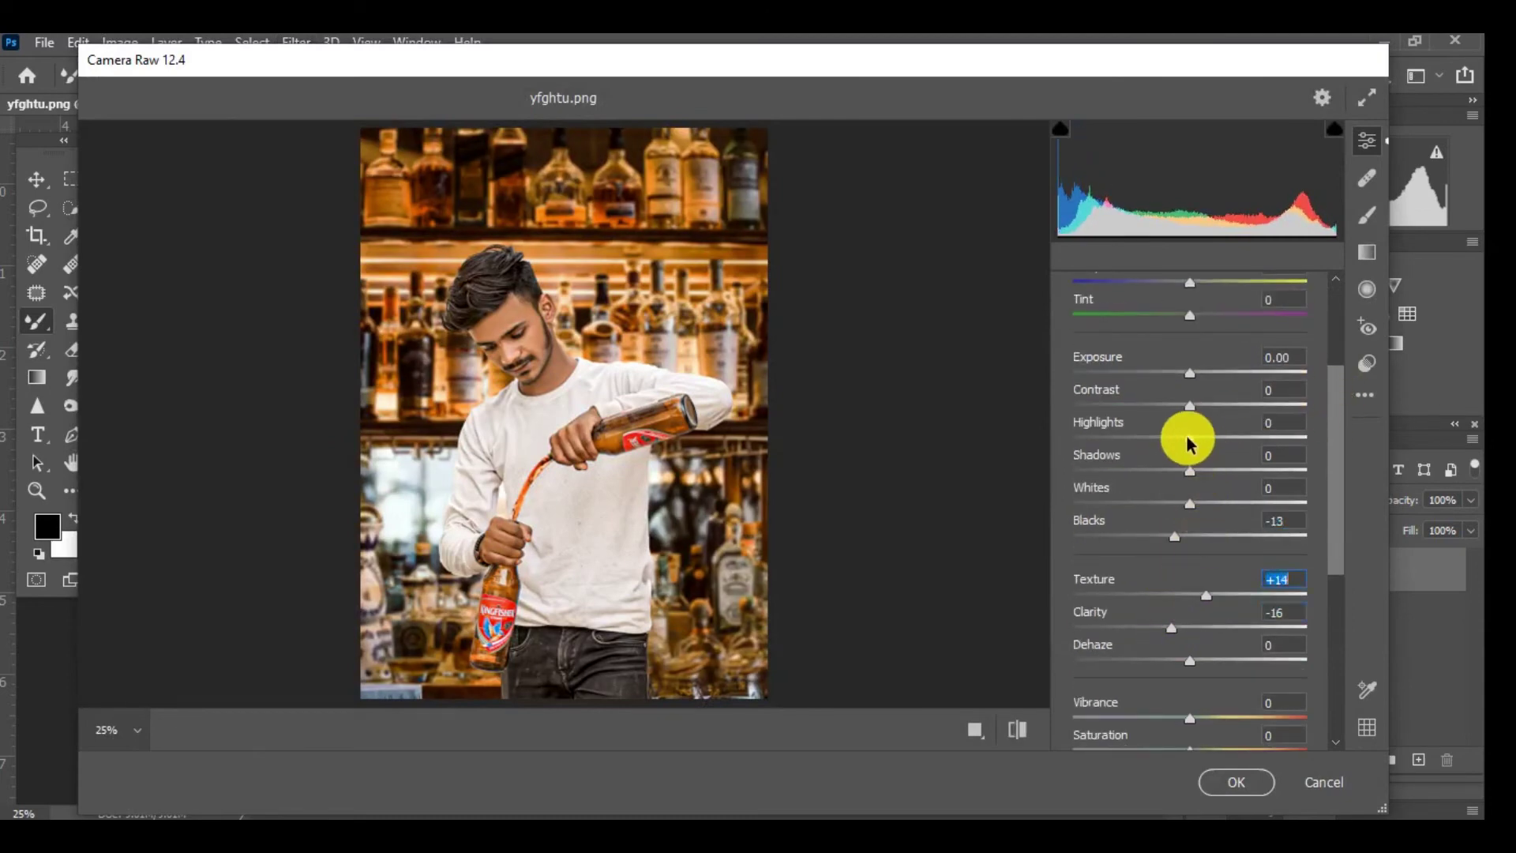
scroll(1264, 514, down, 5)
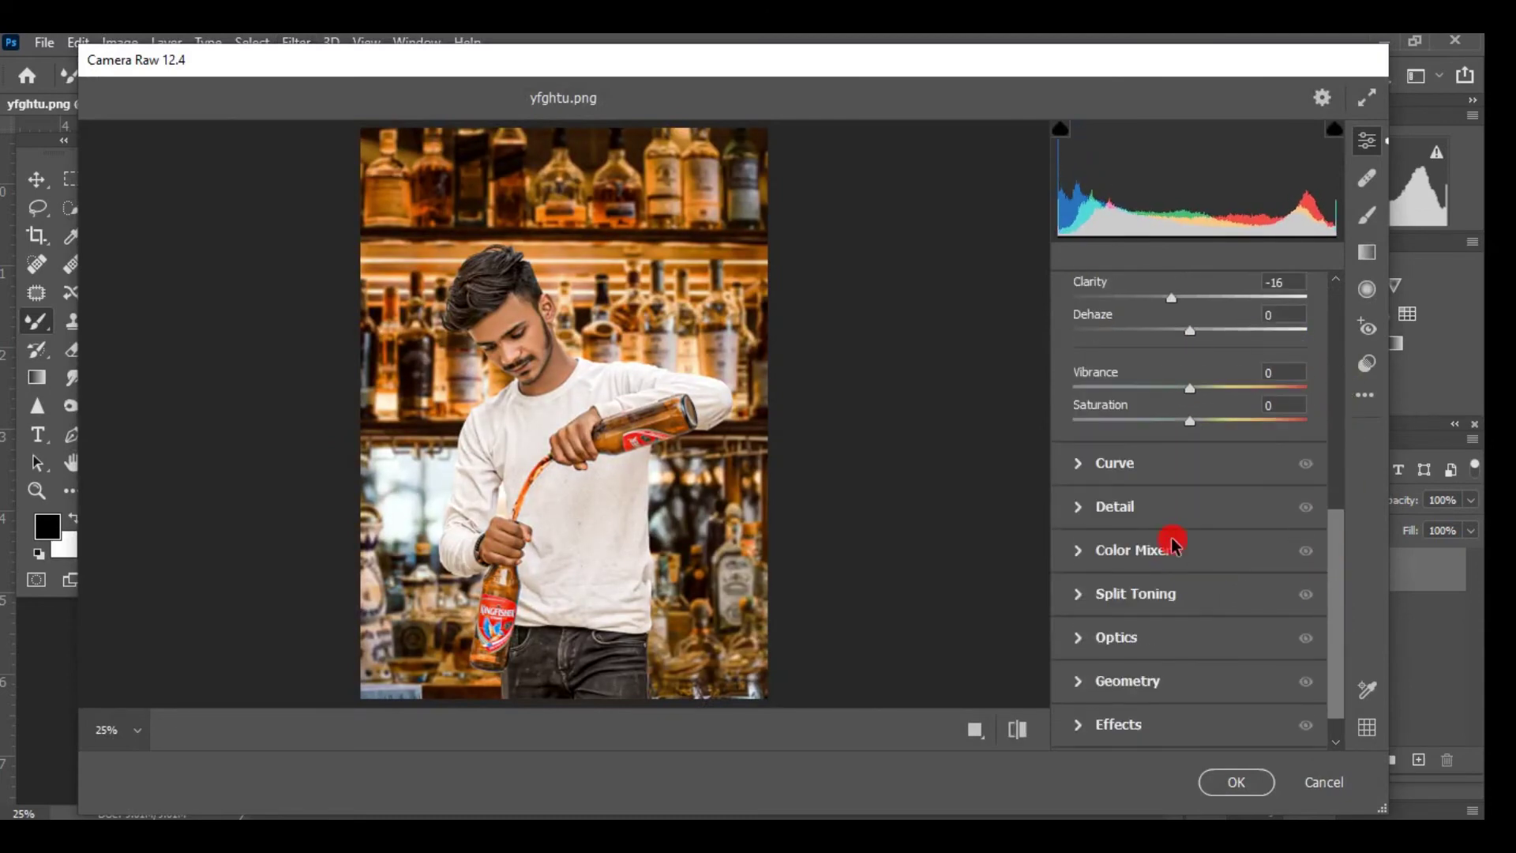
click(1133, 545)
click(1220, 403)
key(Return)
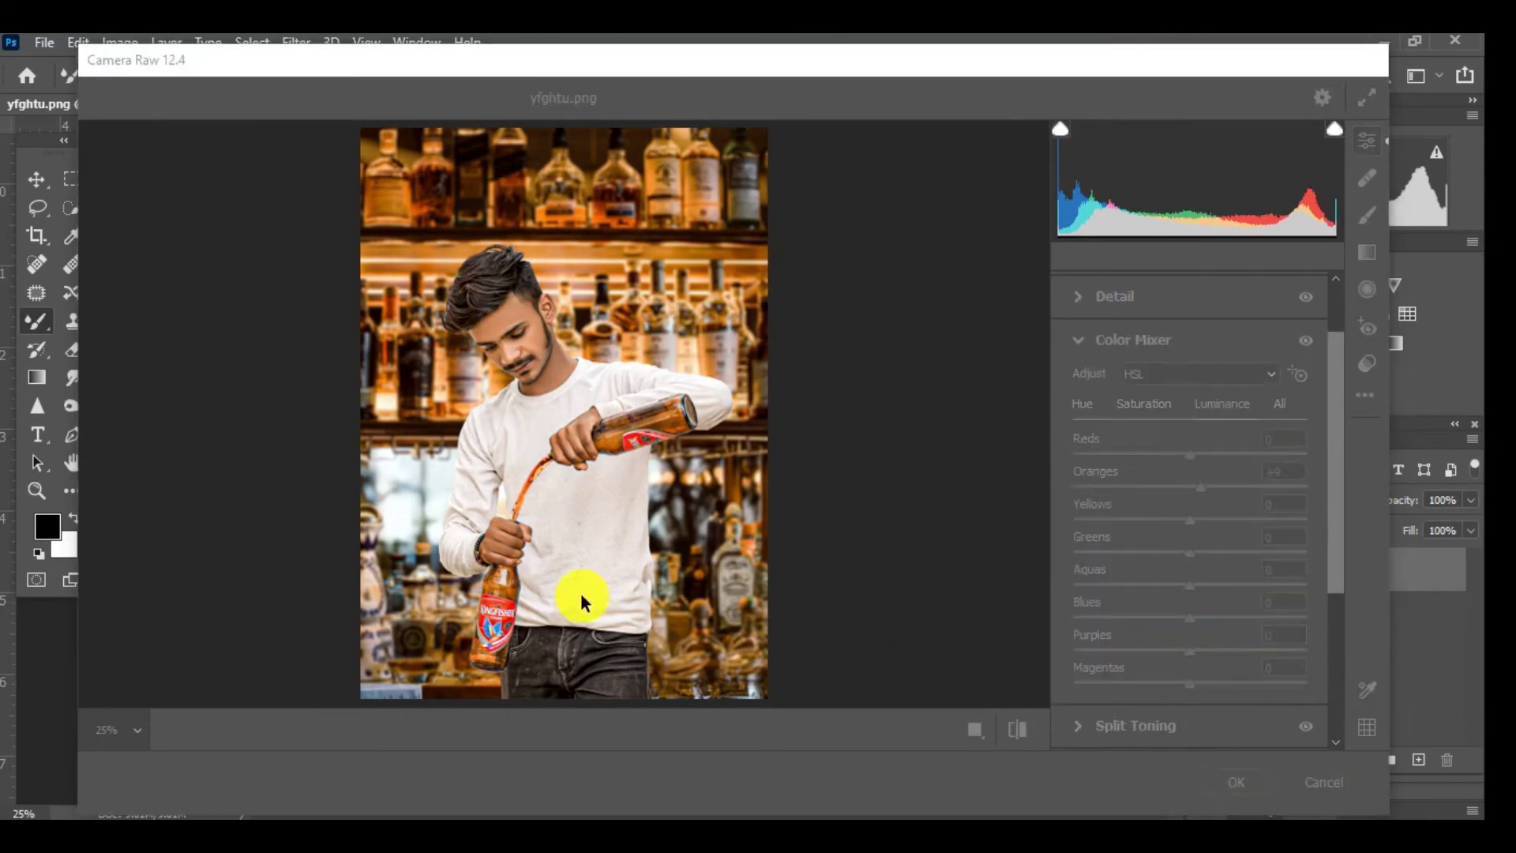
click(36, 377)
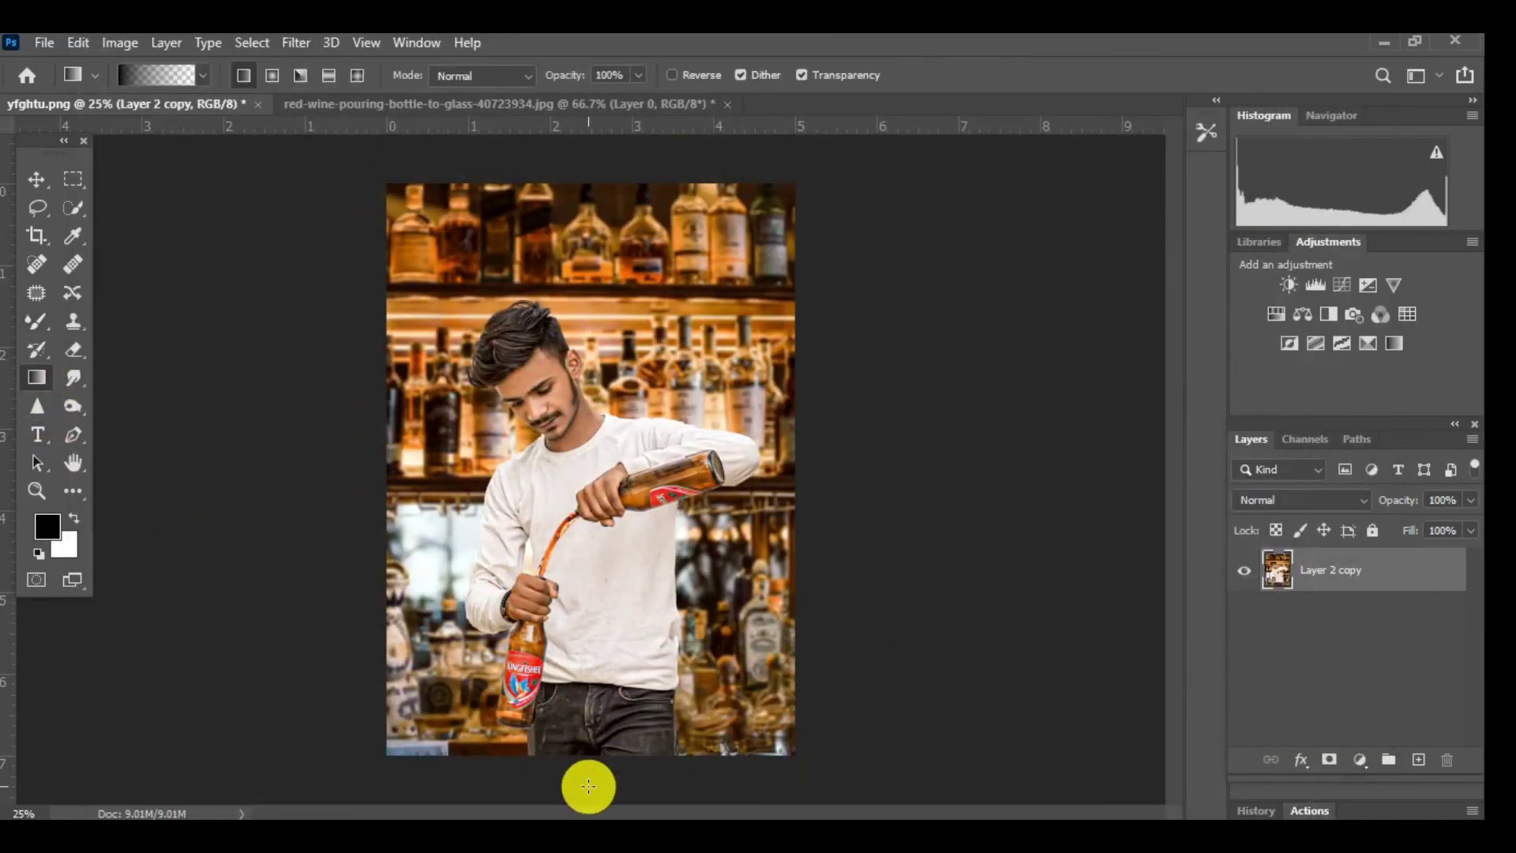
Darken the bottom of the photo with a gradient fade and shrink the Mixer Brush for fine retouching.
drag(578, 693, 579, 692)
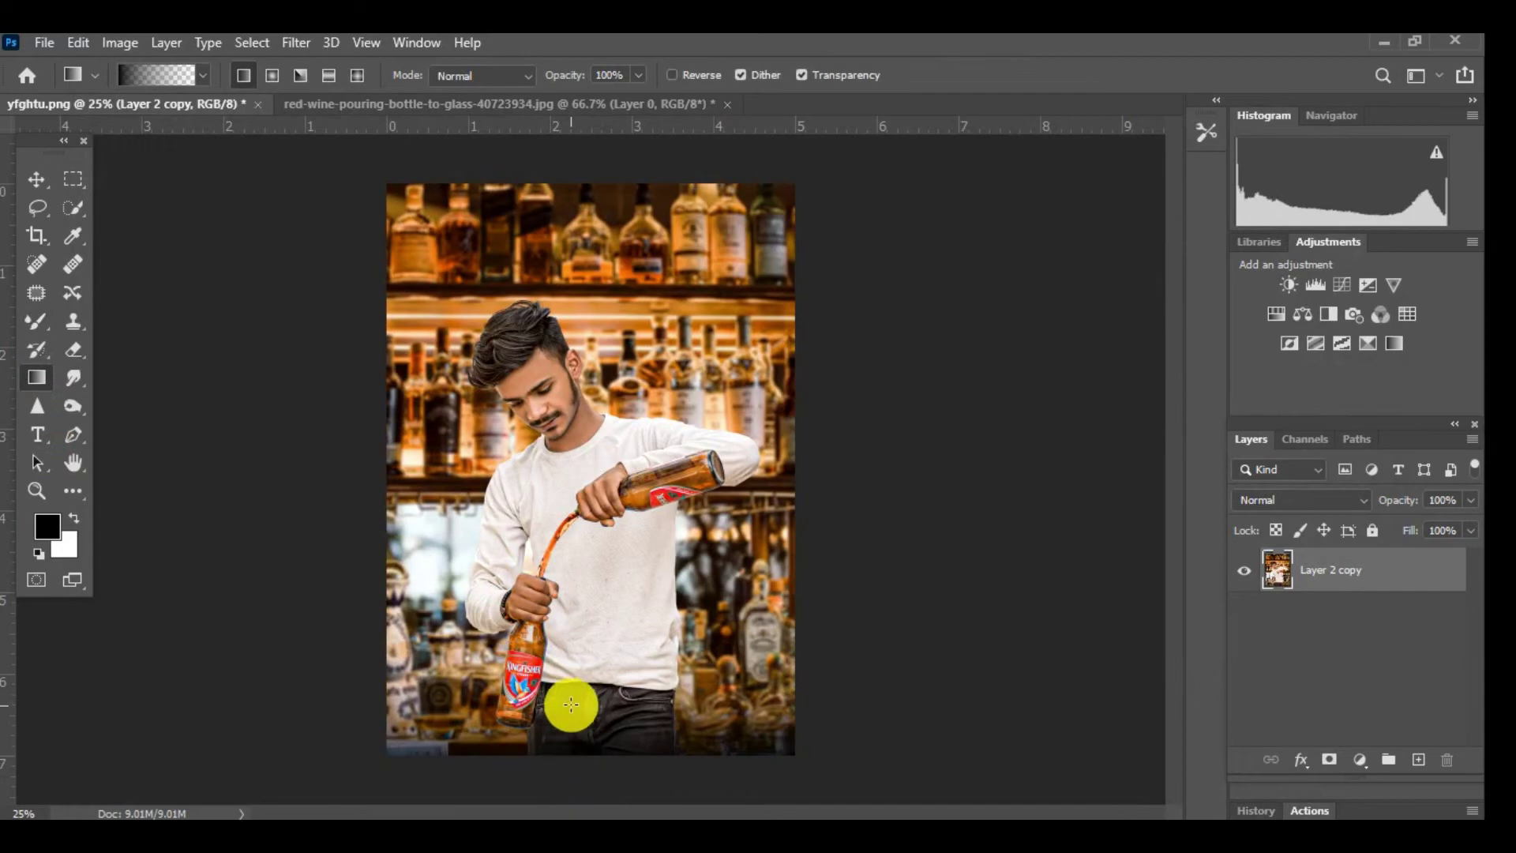
scroll(518, 391, up, 6)
click(36, 321)
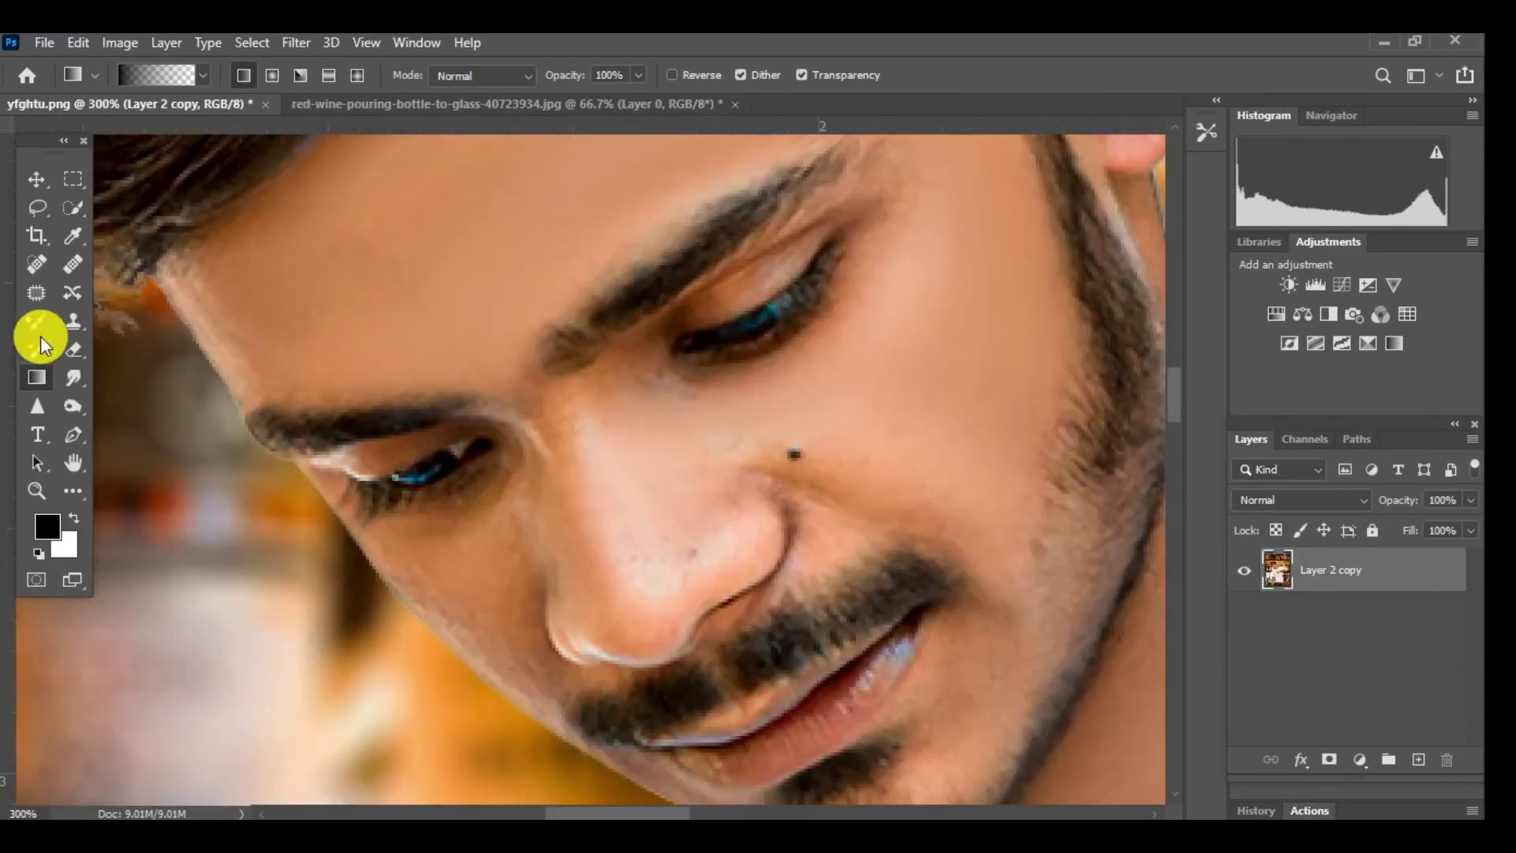
key(bracketleft)
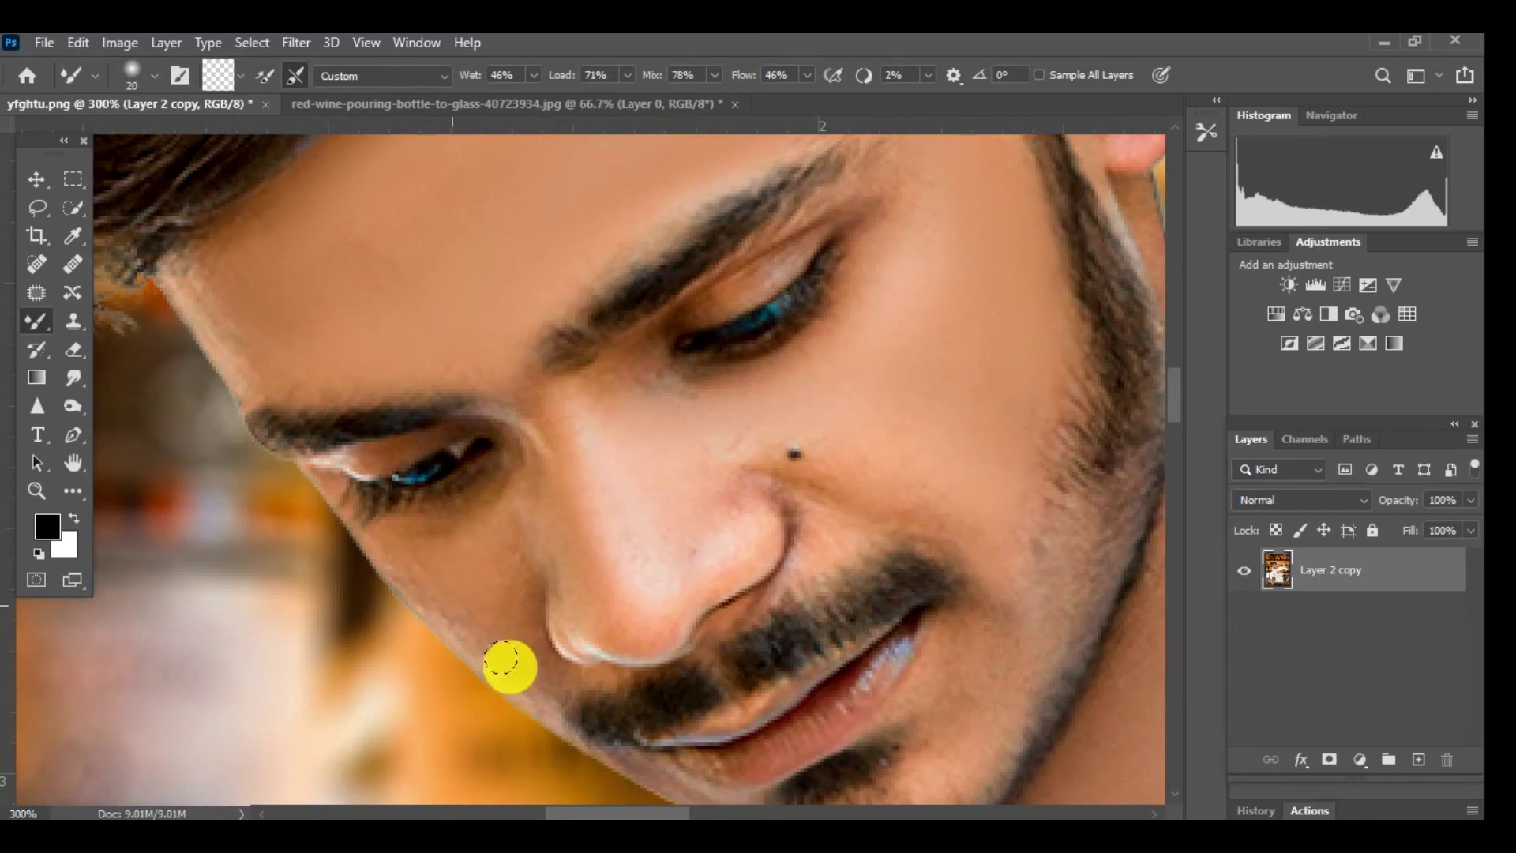
scroll(450, 612, down, 4)
Quick-select the man's face and neck.
drag(501, 551, 687, 439)
scroll(688, 439, down, 3)
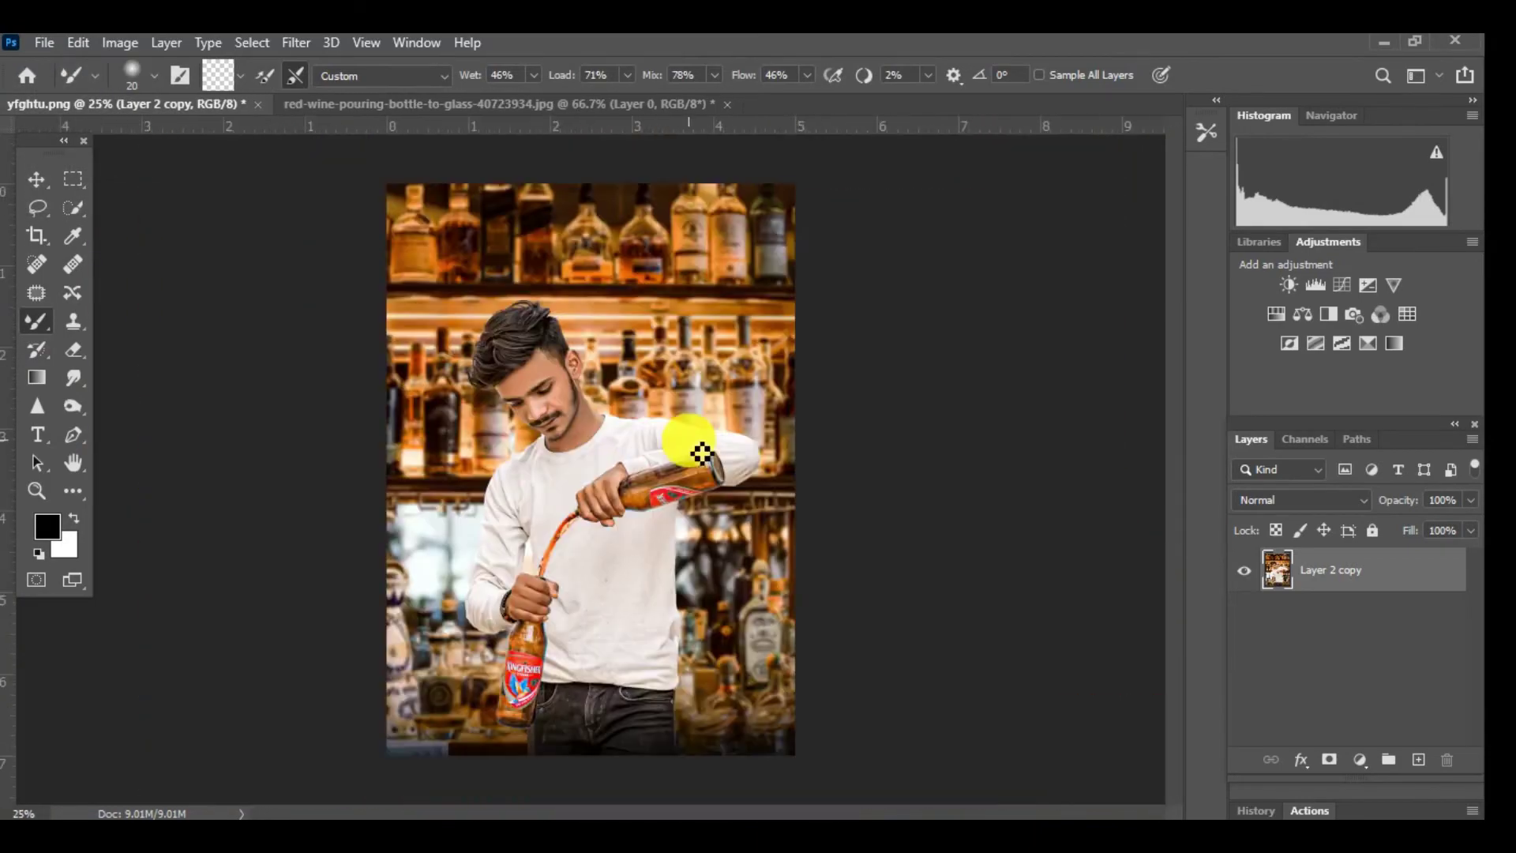
drag(57, 215, 117, 205)
drag(604, 360, 580, 426)
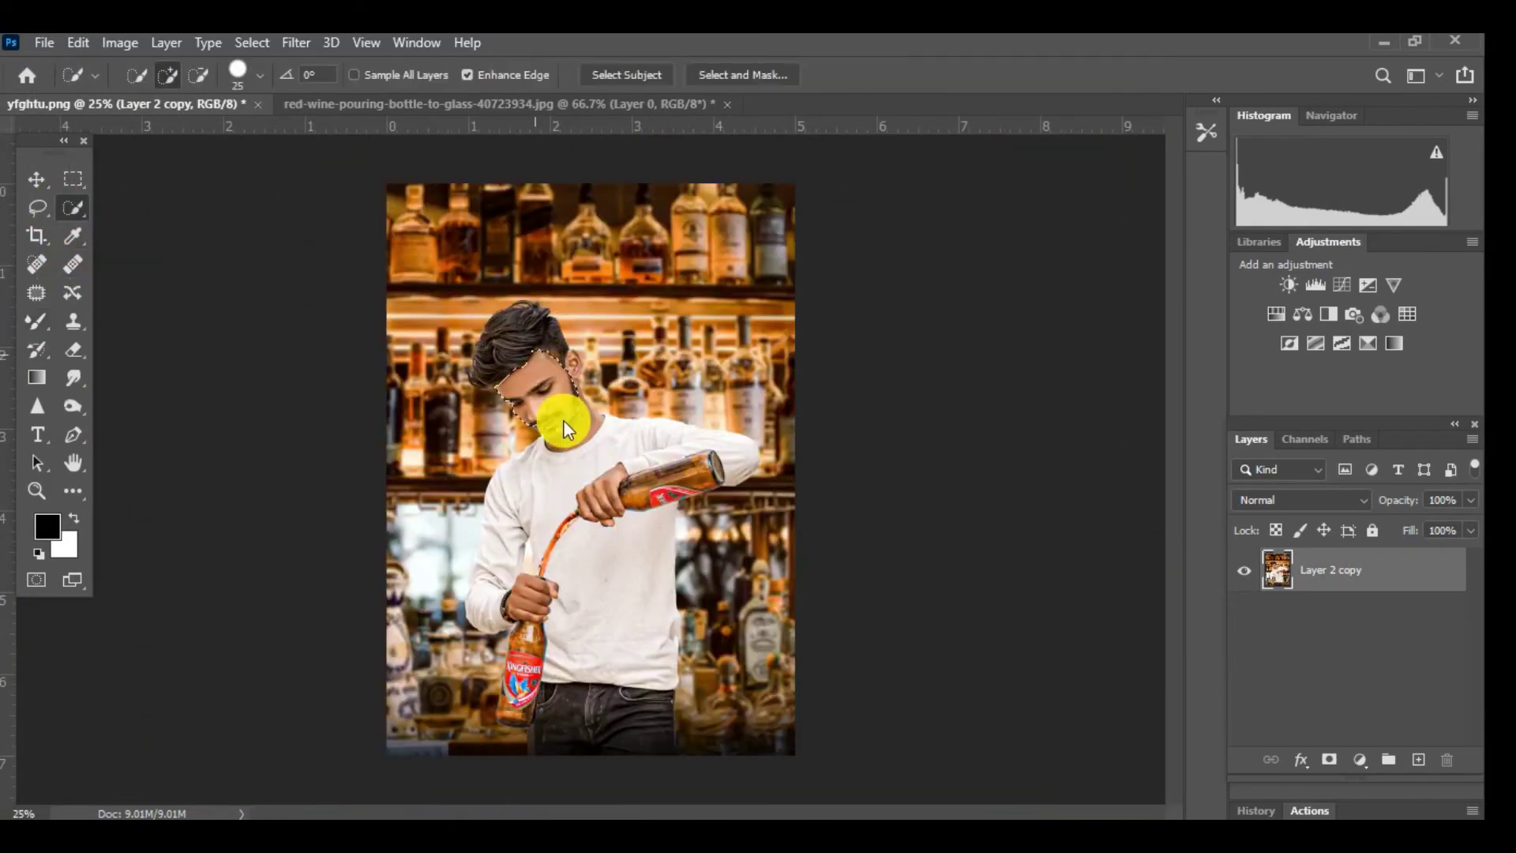
Extend the selection over the hair and reduce black in Reds (-30) and Blacks with Selective Color.
drag(582, 361, 476, 373)
click(120, 43)
click(446, 433)
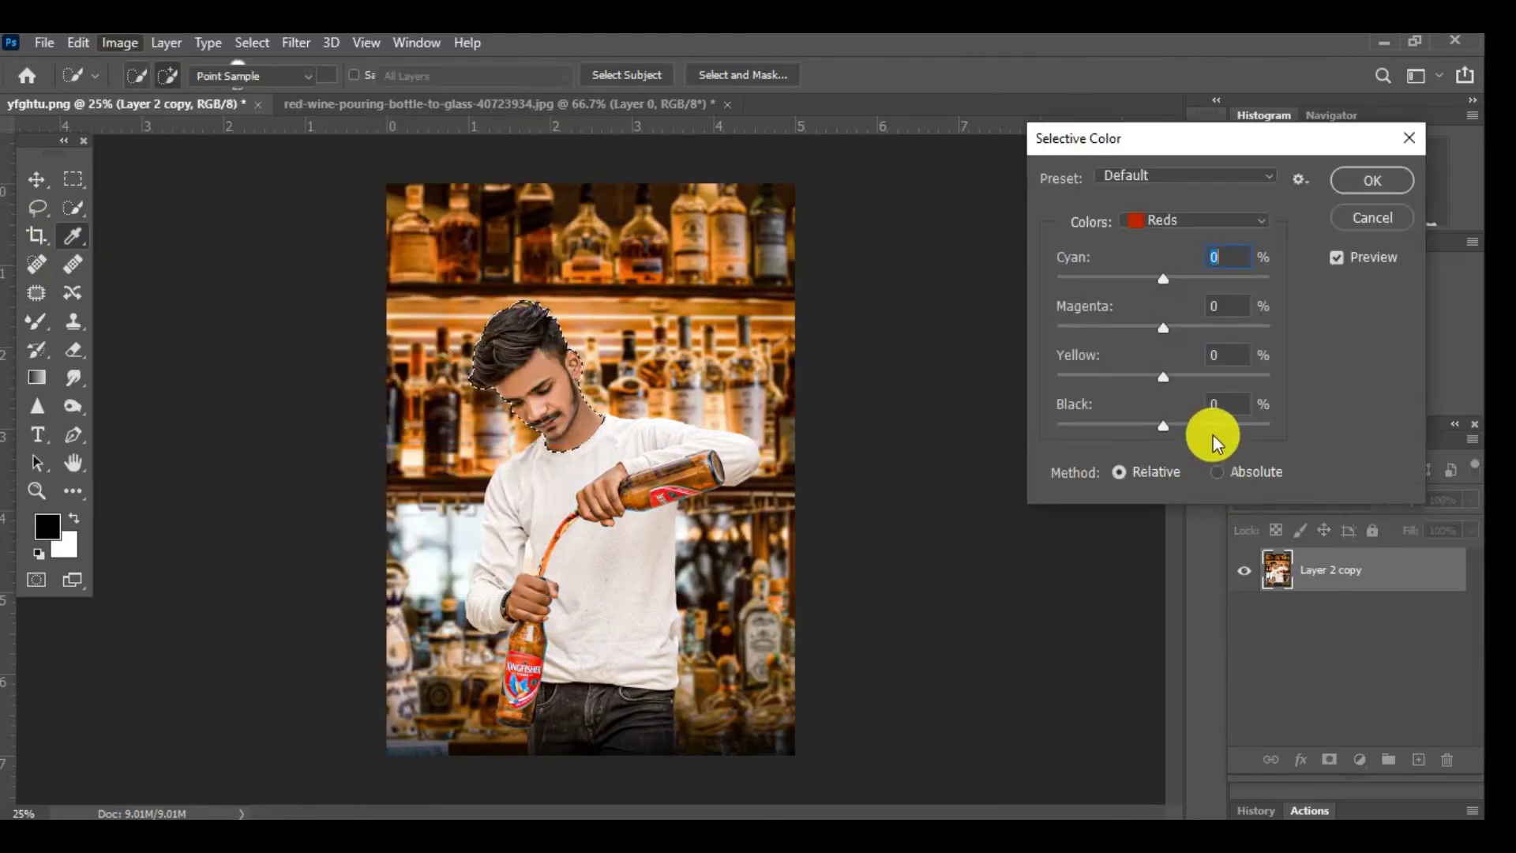
drag(1213, 434, 1135, 433)
click(1196, 221)
click(1167, 241)
click(1196, 220)
click(1177, 406)
drag(1164, 427, 1145, 427)
click(1372, 180)
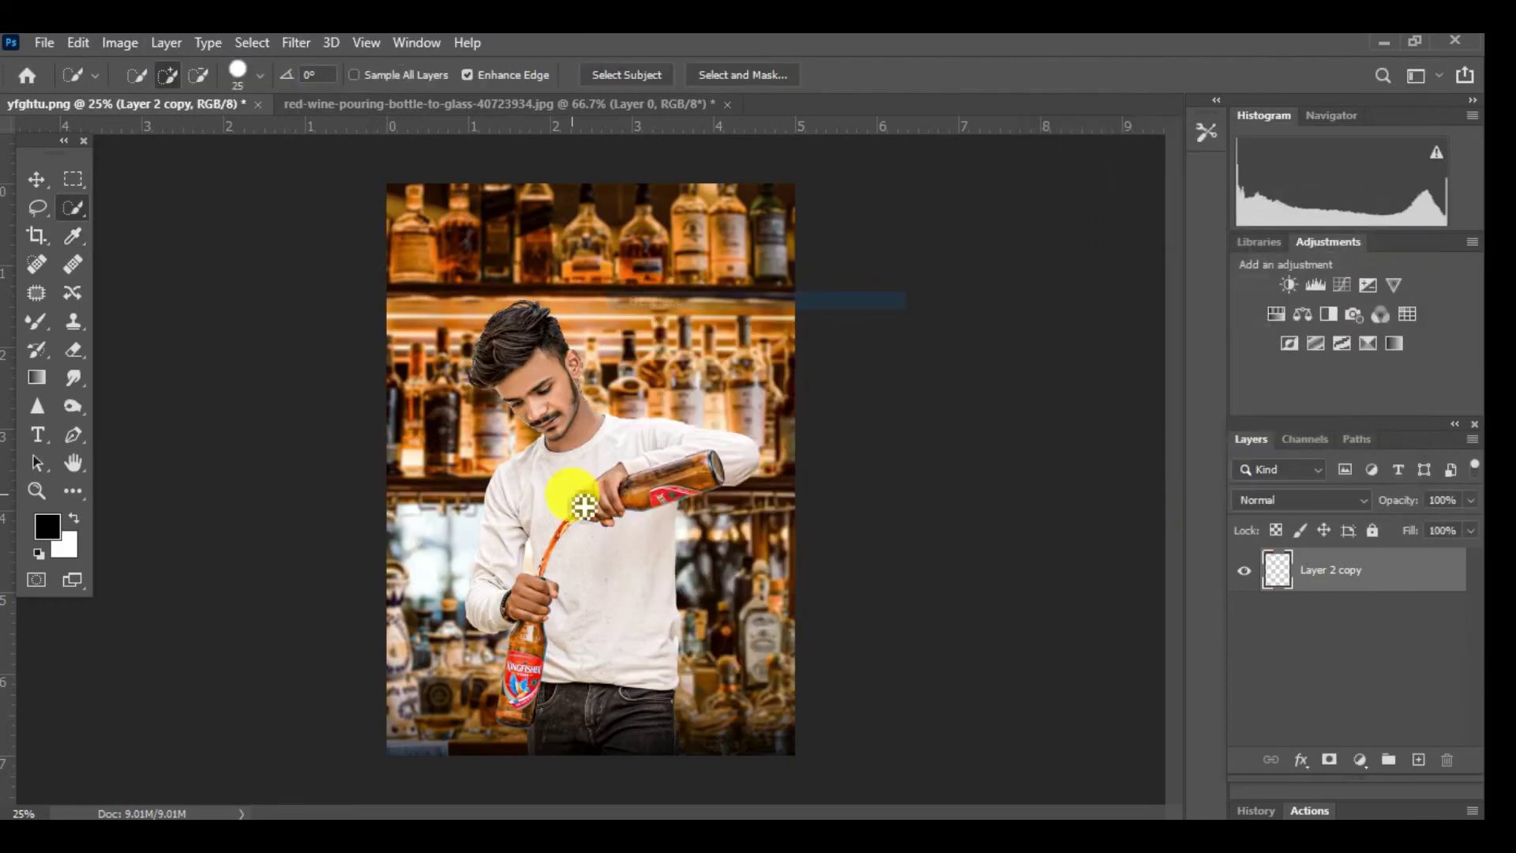
Select the hand and bottle and apply Selective Color on the Yellows.
drag(618, 506, 542, 612)
click(120, 43)
click(392, 433)
click(1196, 220)
click(1167, 240)
key(Return)
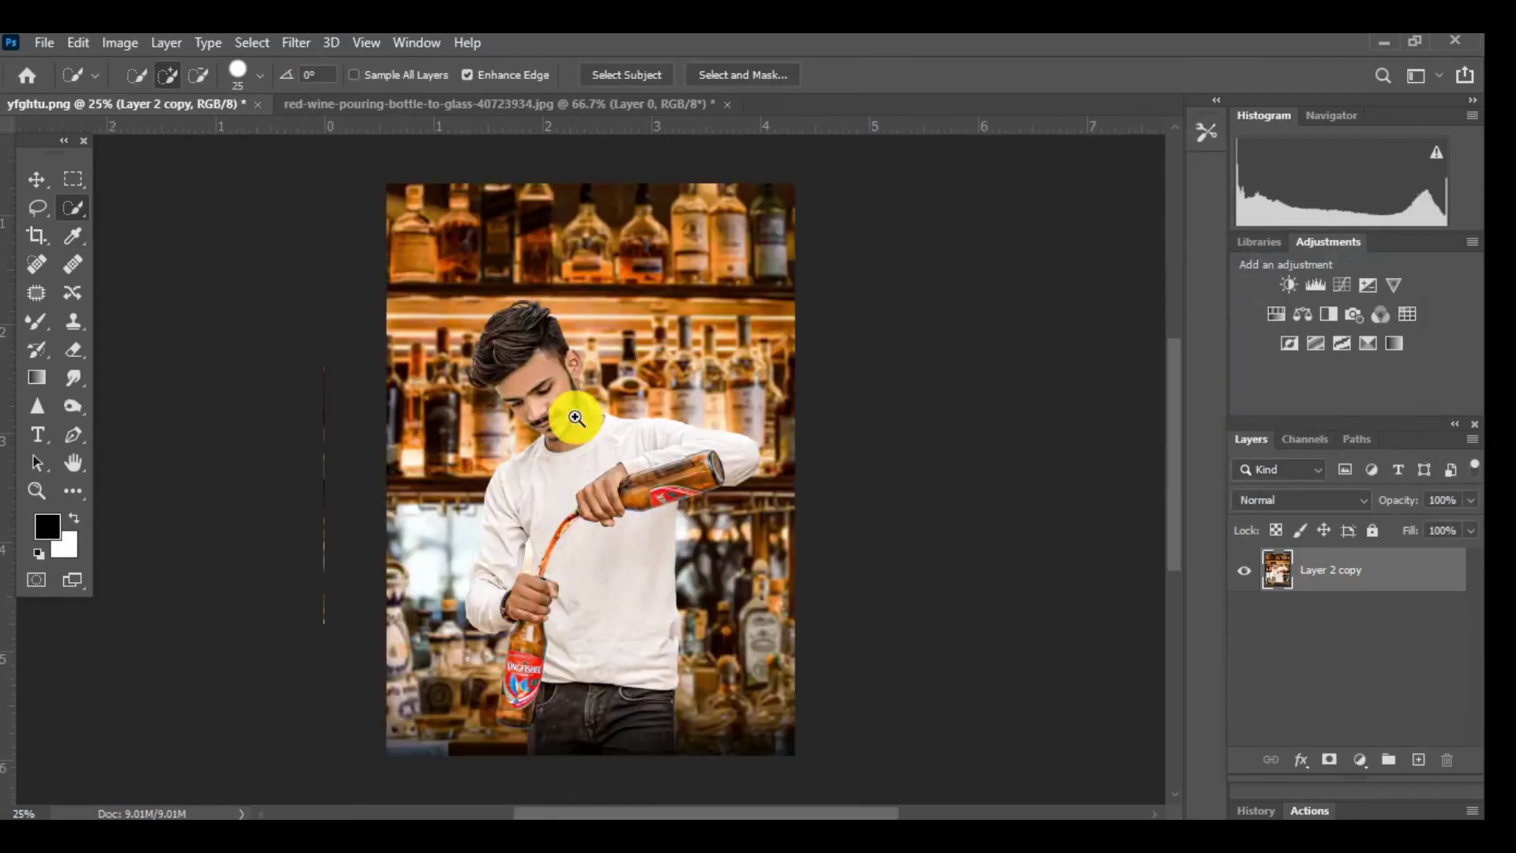
Check the face close up, then reopen the Camera Raw filter.
ctrl+click(569, 411)
ctrl+alt+click(539, 363)
ctrl+alt+click(582, 316)
click(296, 42)
key(Escape)
key(ctrl+shift+a)
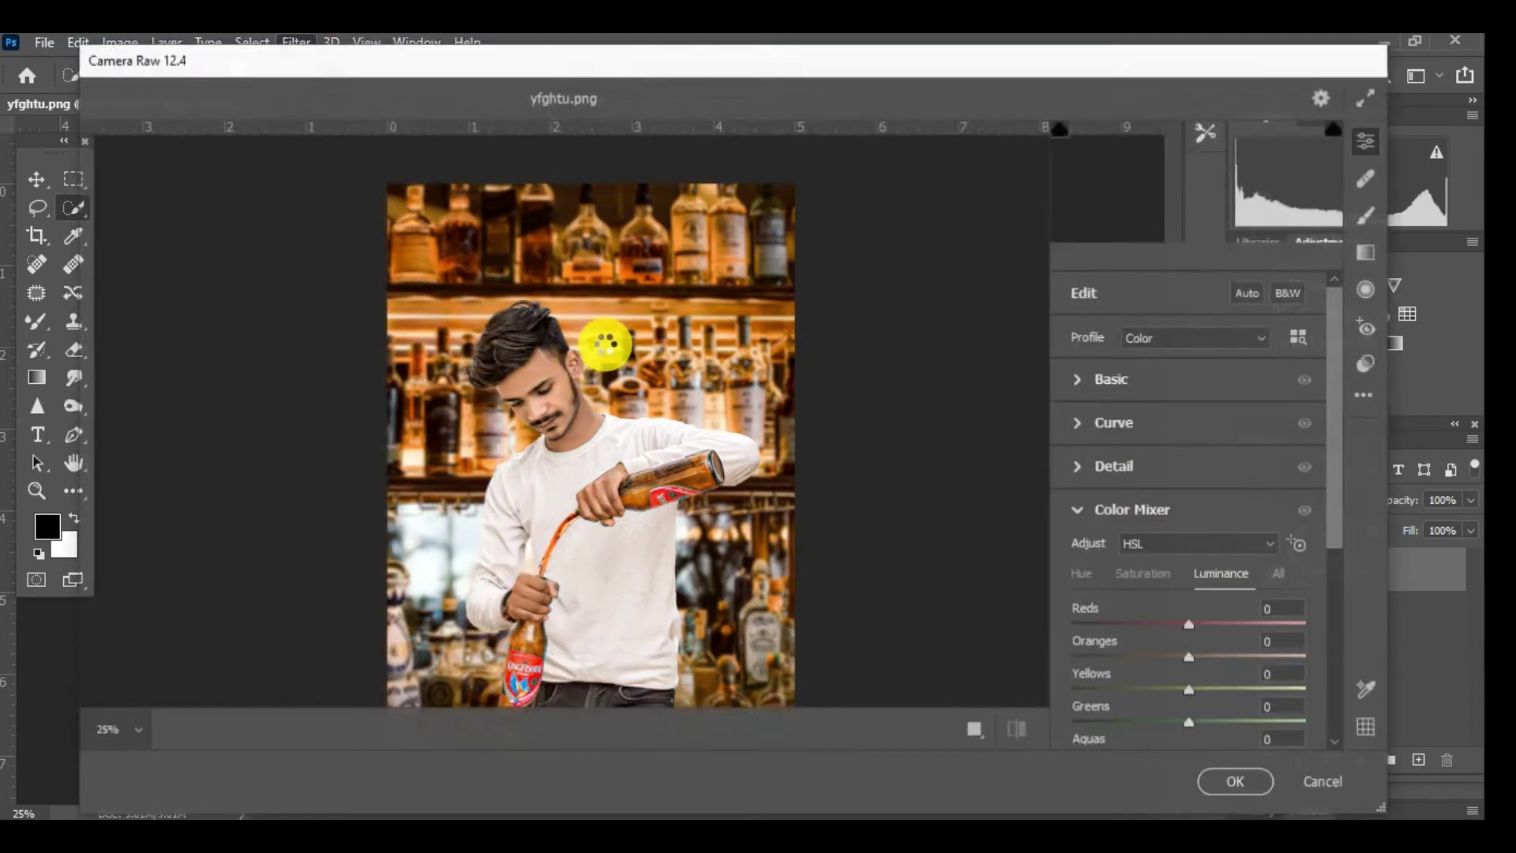
Set Detail Sharpening 22 and Noise Reduction 6, then Effects Grain 5, and apply the filter.
click(1115, 465)
click(563, 377)
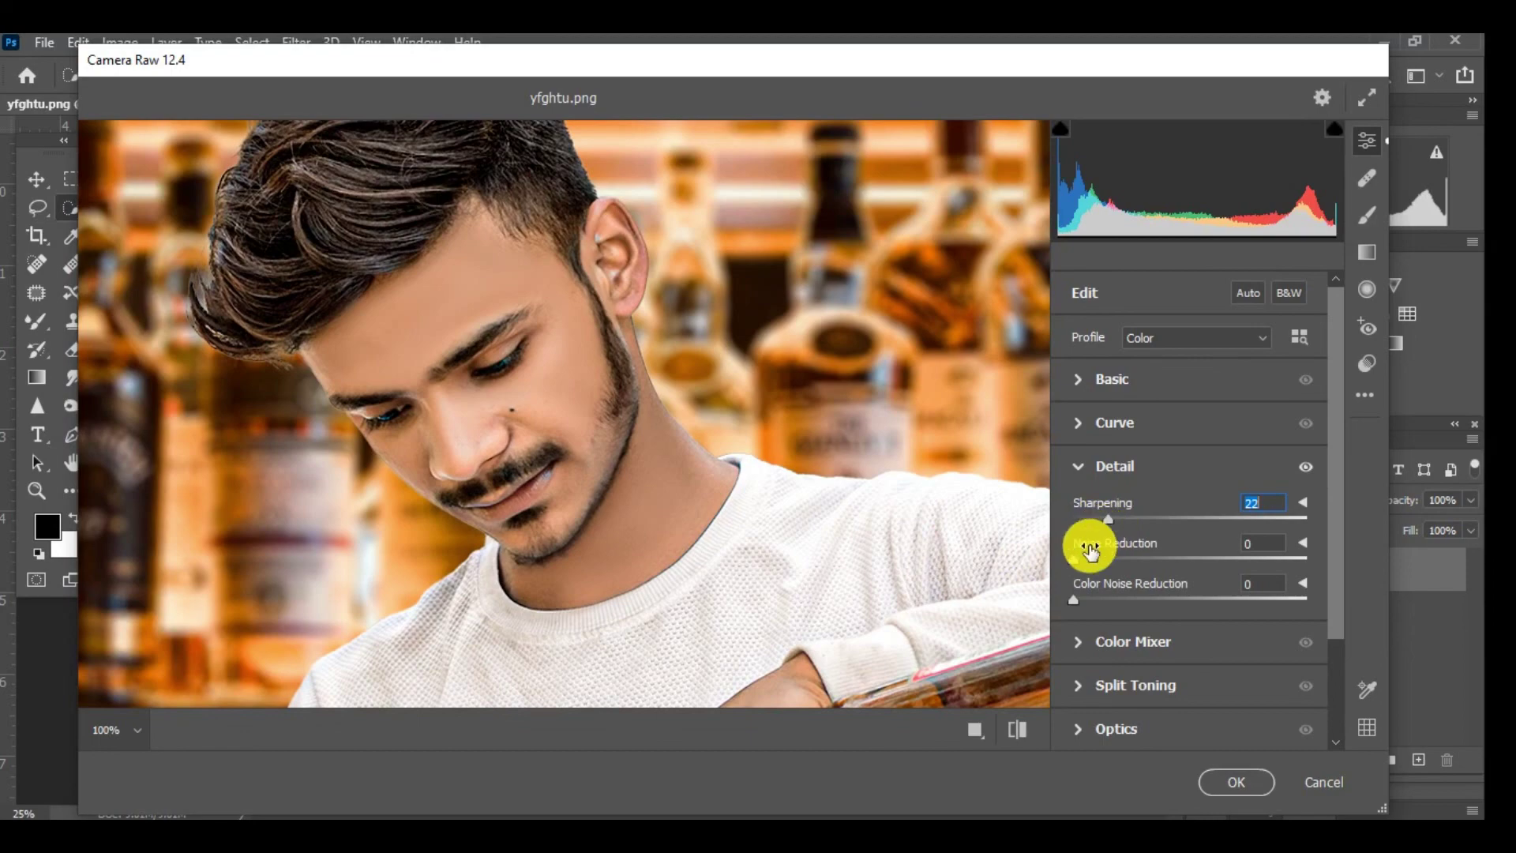
drag(1335, 450, 1329, 633)
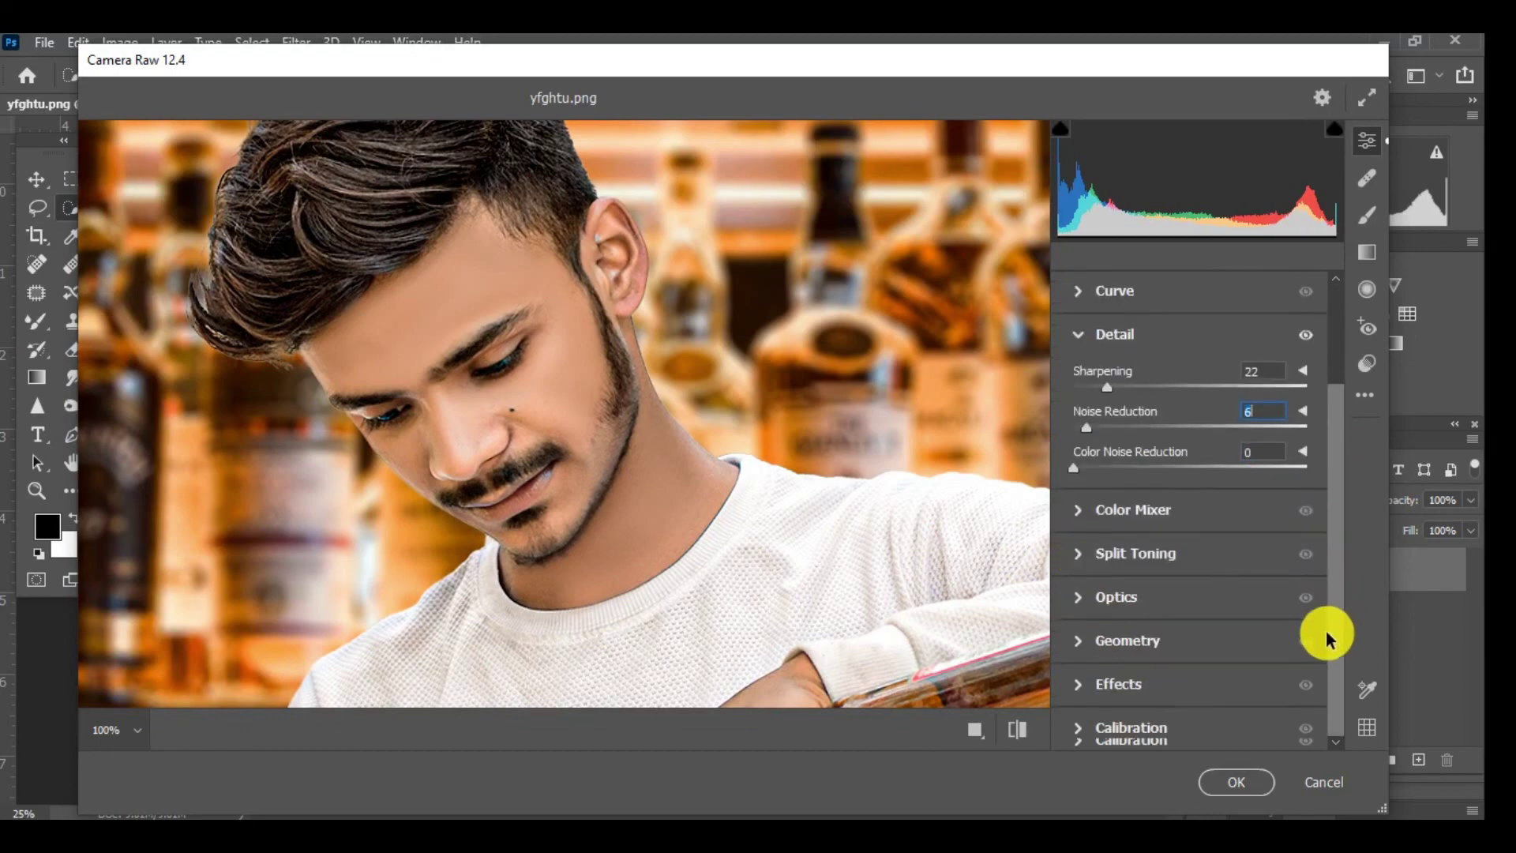
click(1133, 684)
drag(1079, 645, 1085, 646)
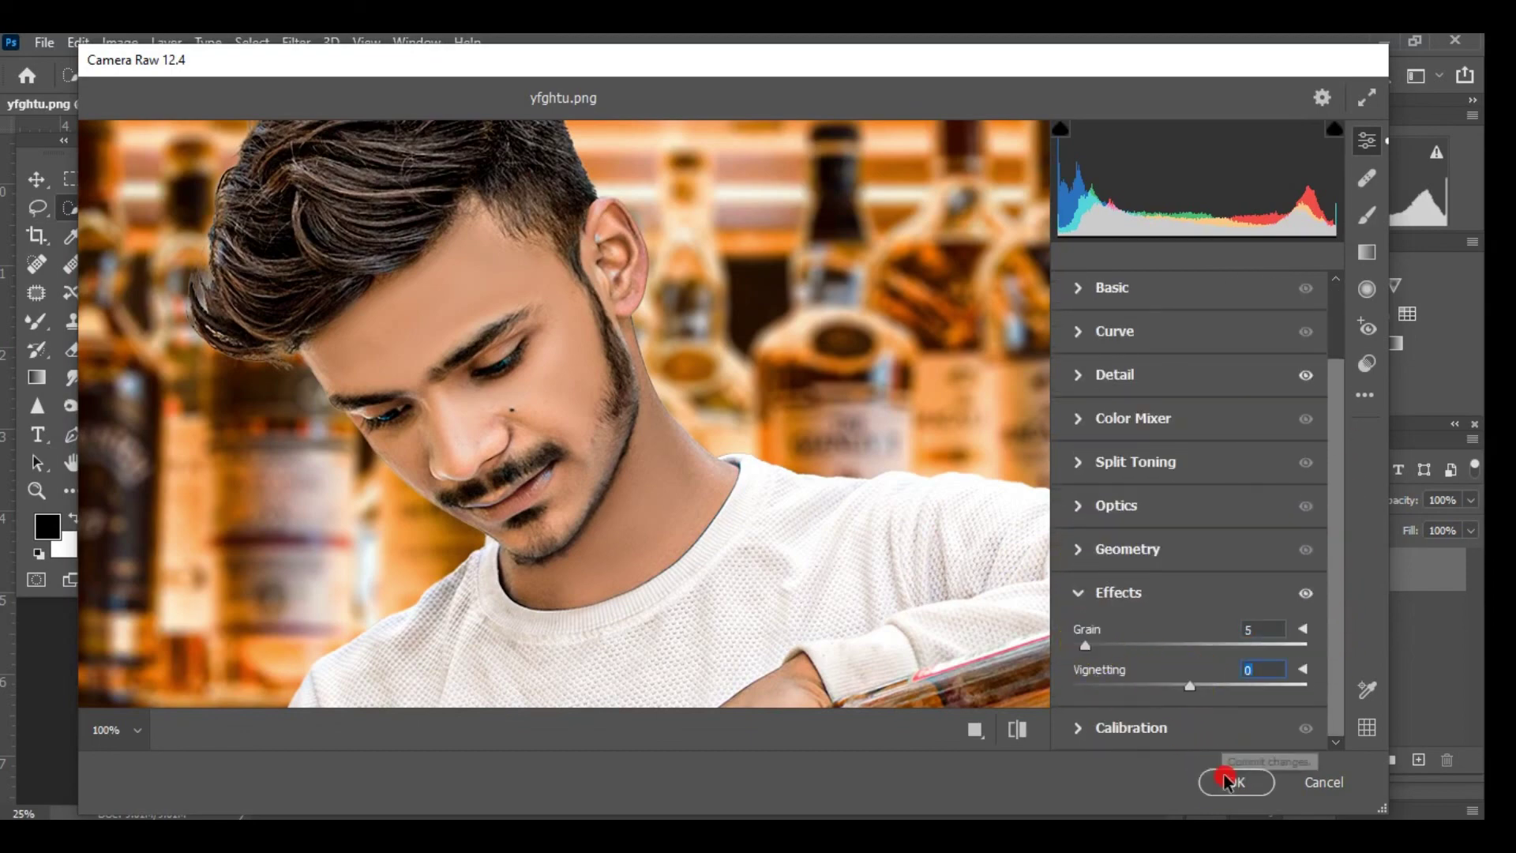
click(1231, 782)
Zoom in on the face to inspect the finished result.
scroll(705, 446, up, 2)
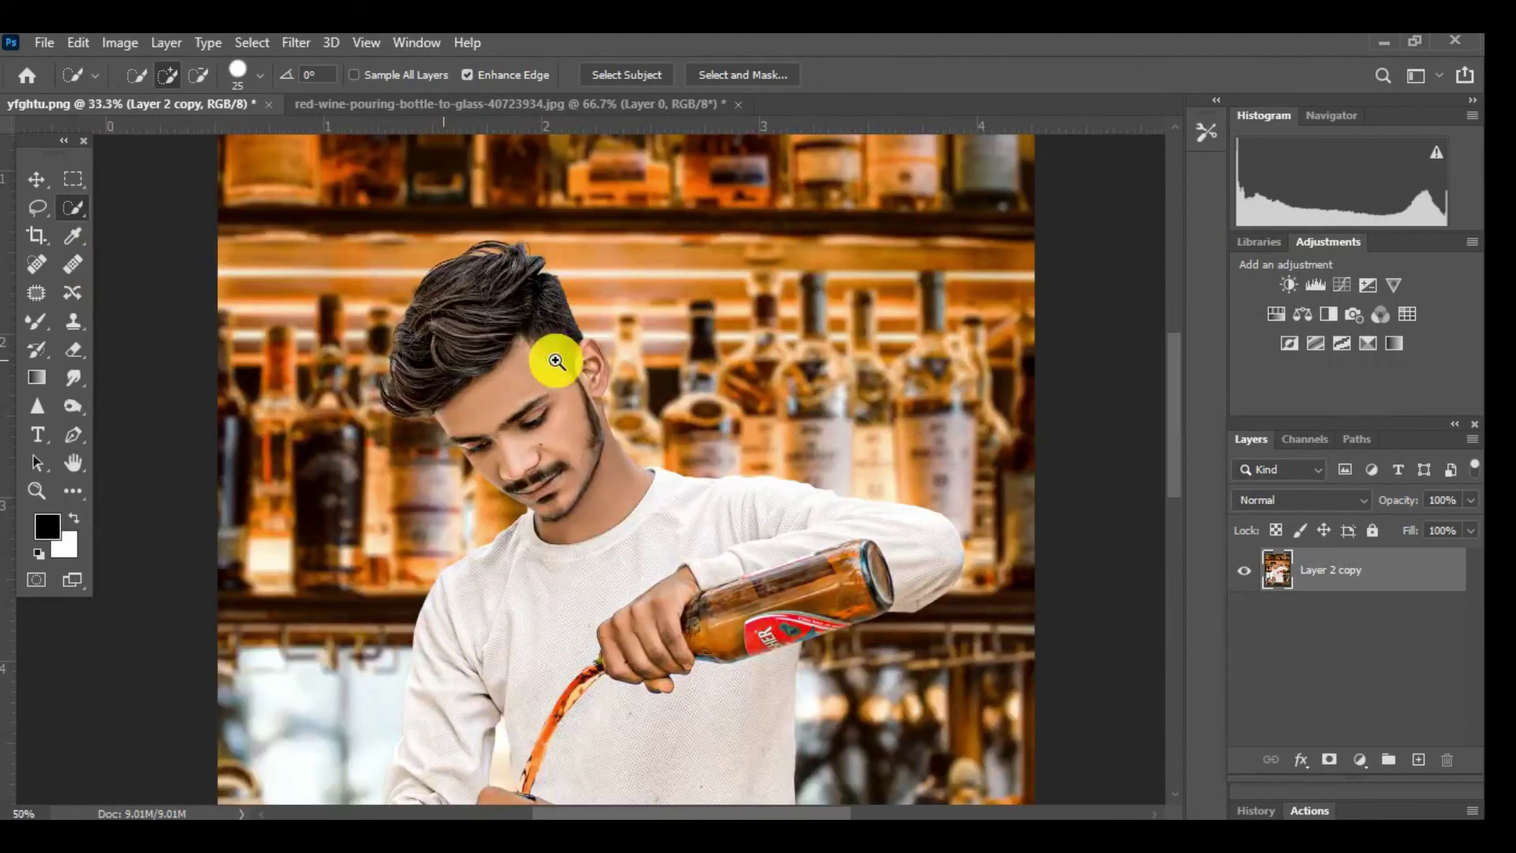
scroll(548, 355, up, 2)
drag(515, 362, 502, 275)
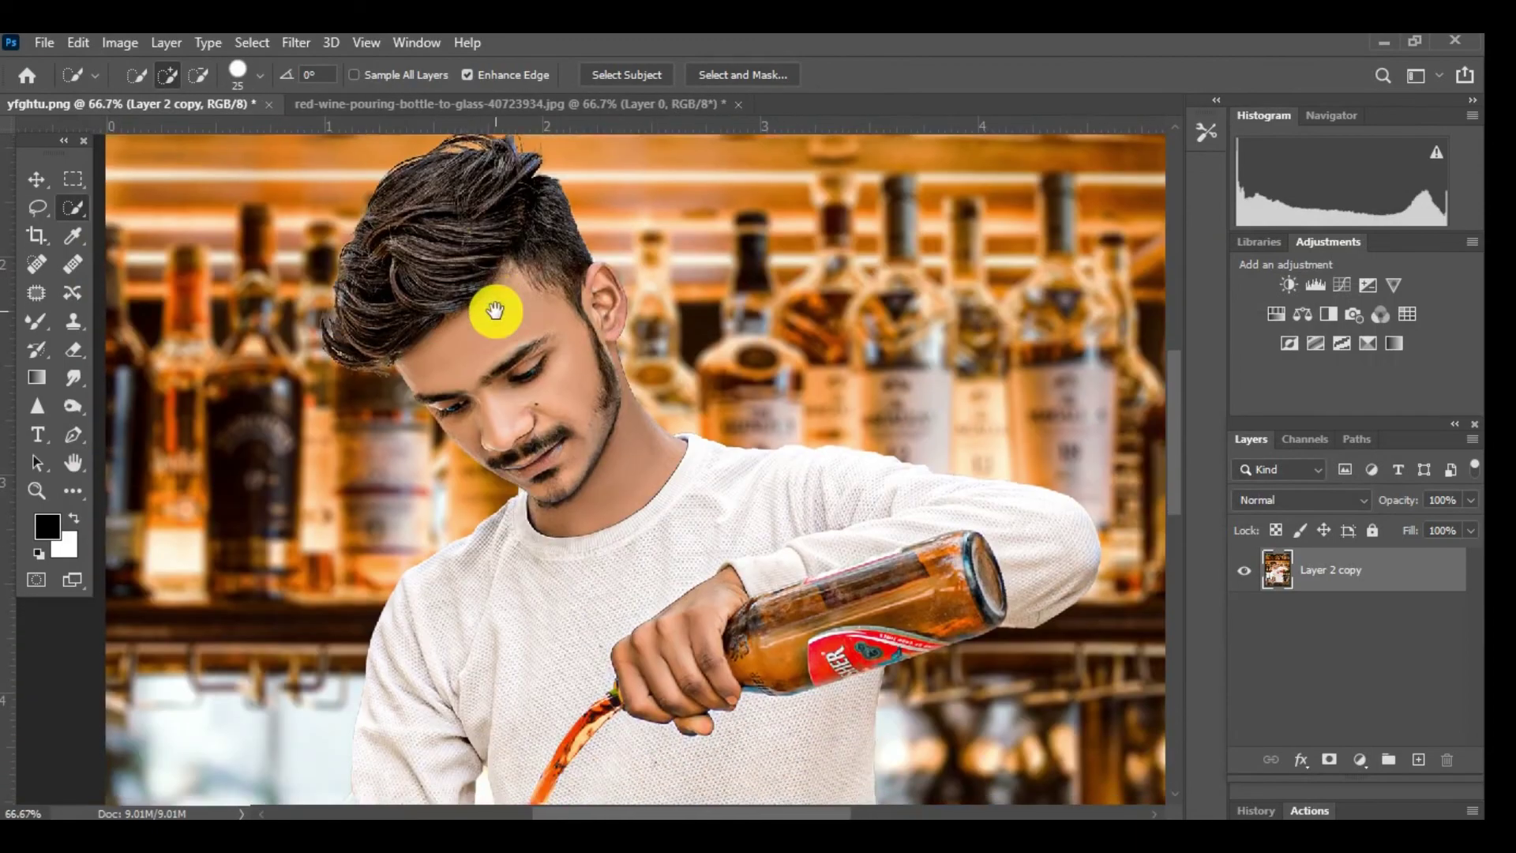